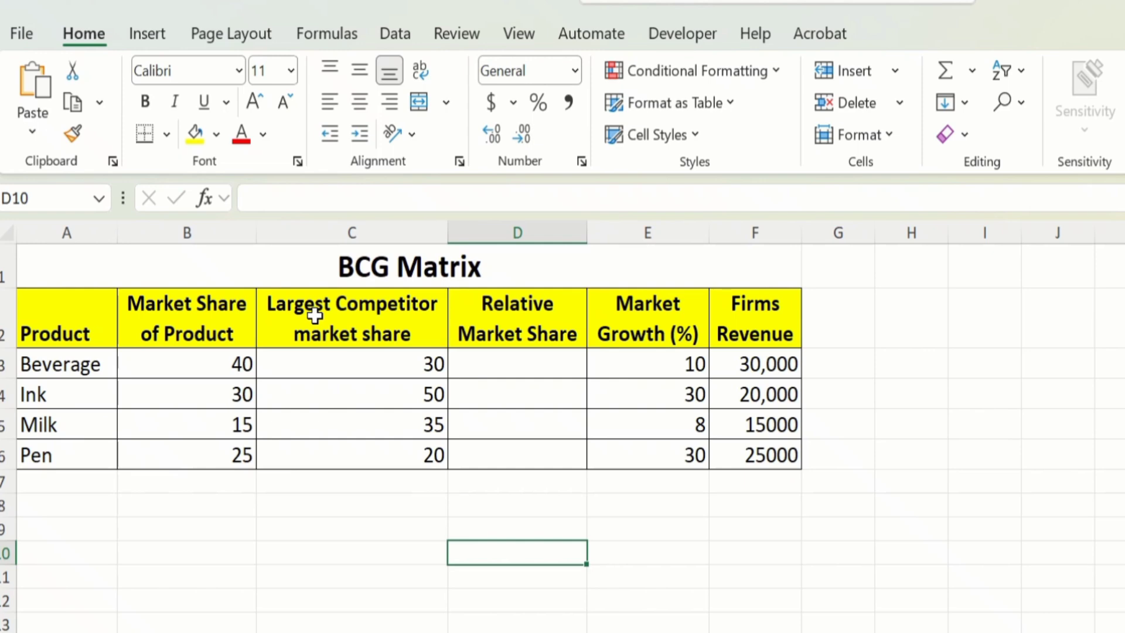
- Calculate Beverage's relative market share in D3 with the formula =B3/C3
left_click(504, 365)
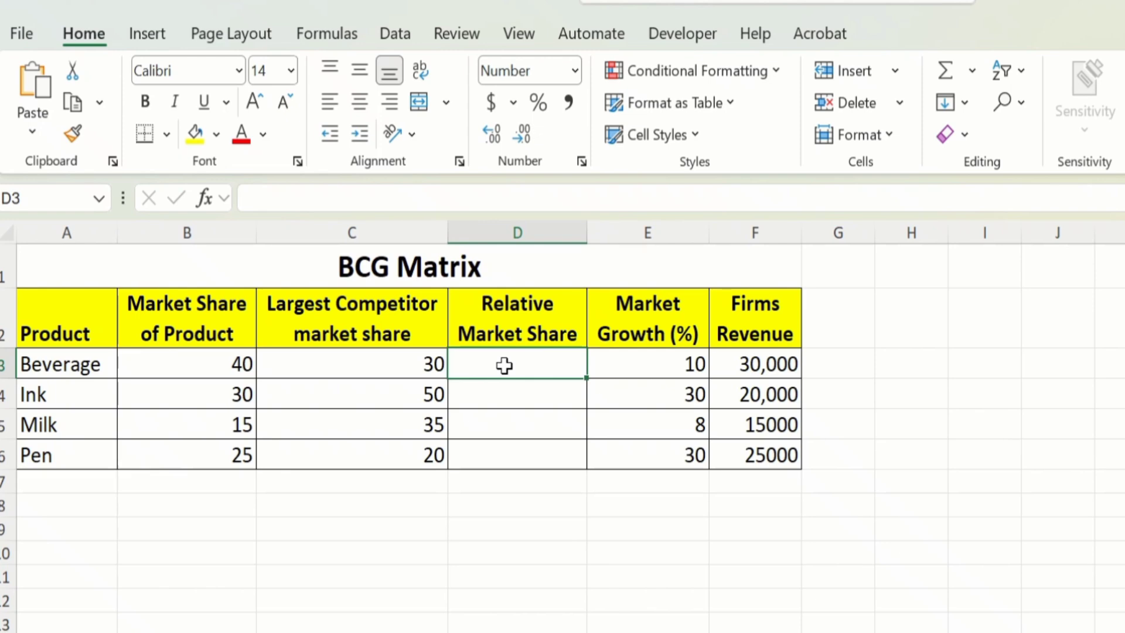
type("=")
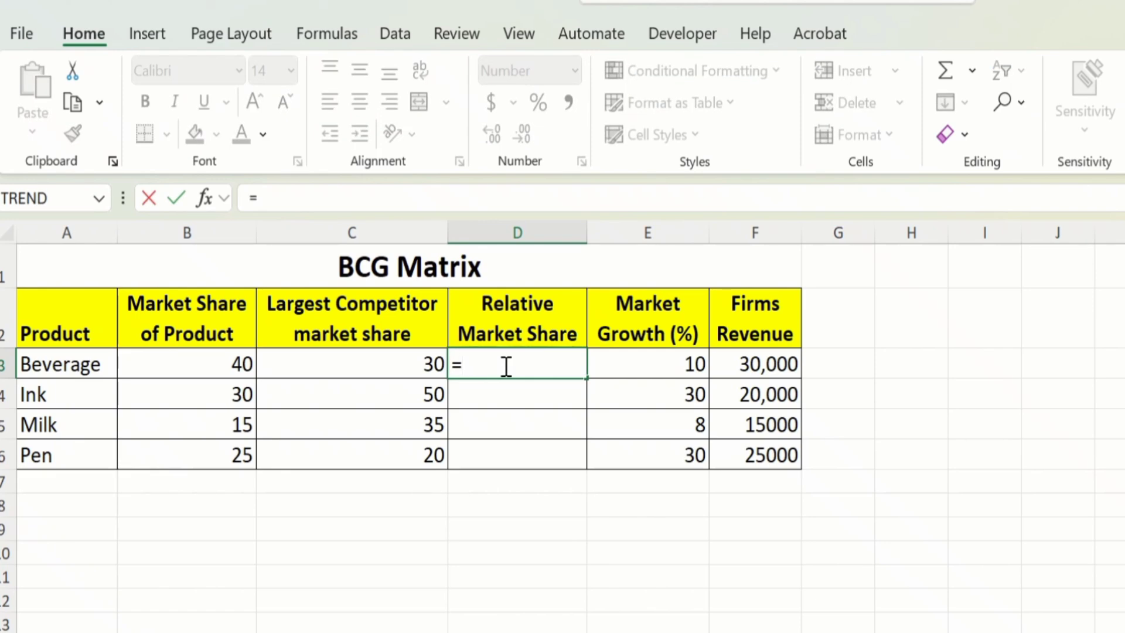
left_click(231, 364)
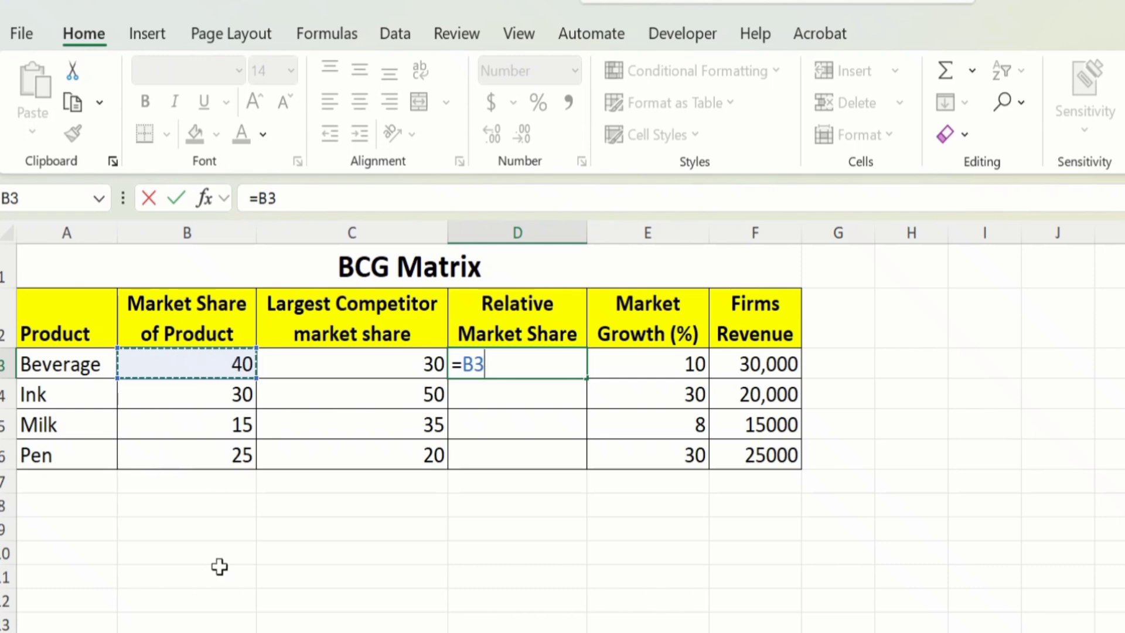
type("/")
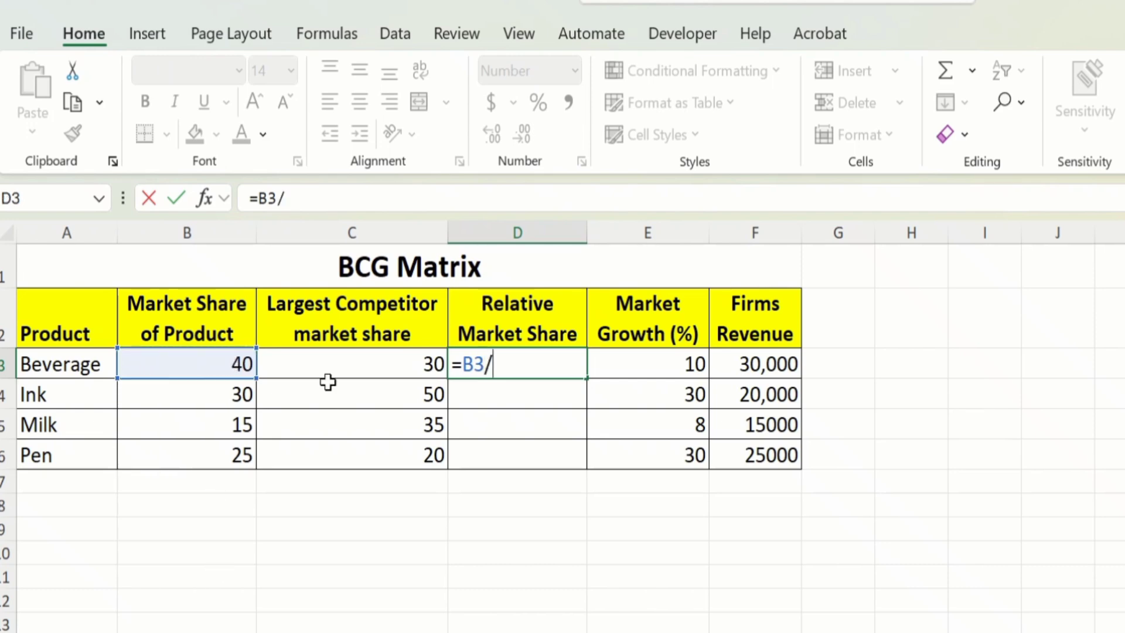
left_click(400, 366)
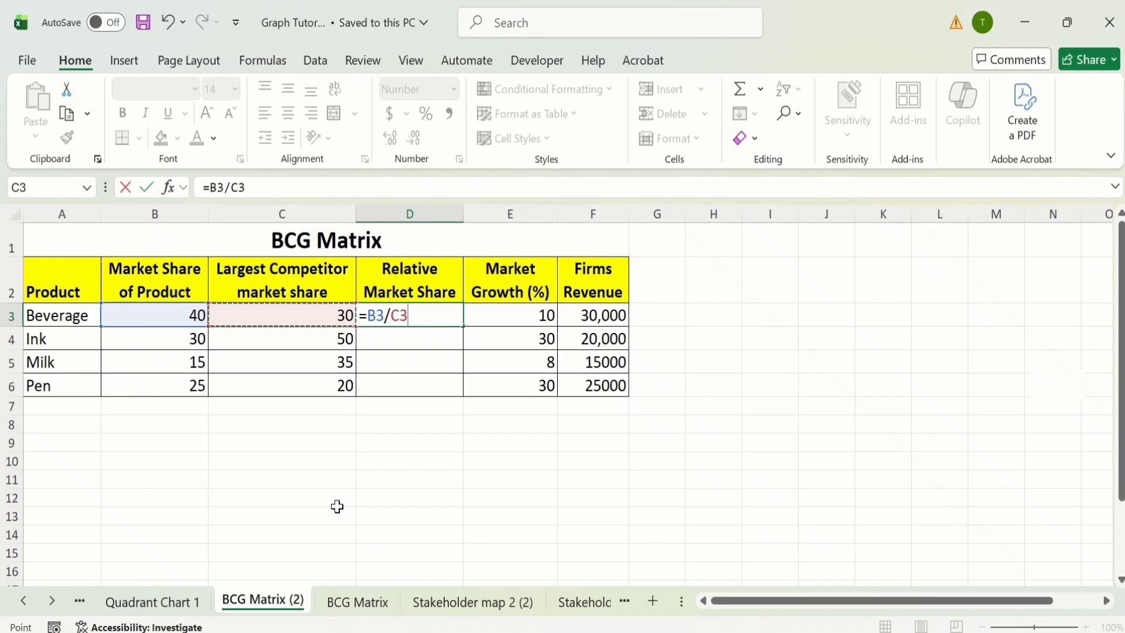
key("Return")
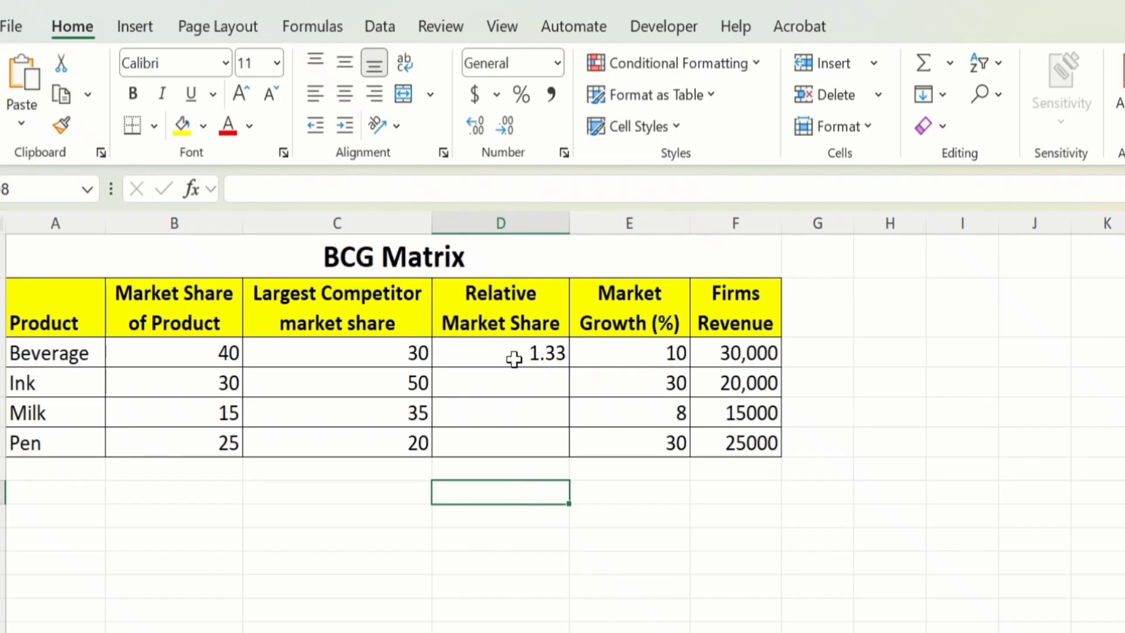
- Fill the relative market share formula from D3 down through D6 for the remaining products
left_click(501, 354)
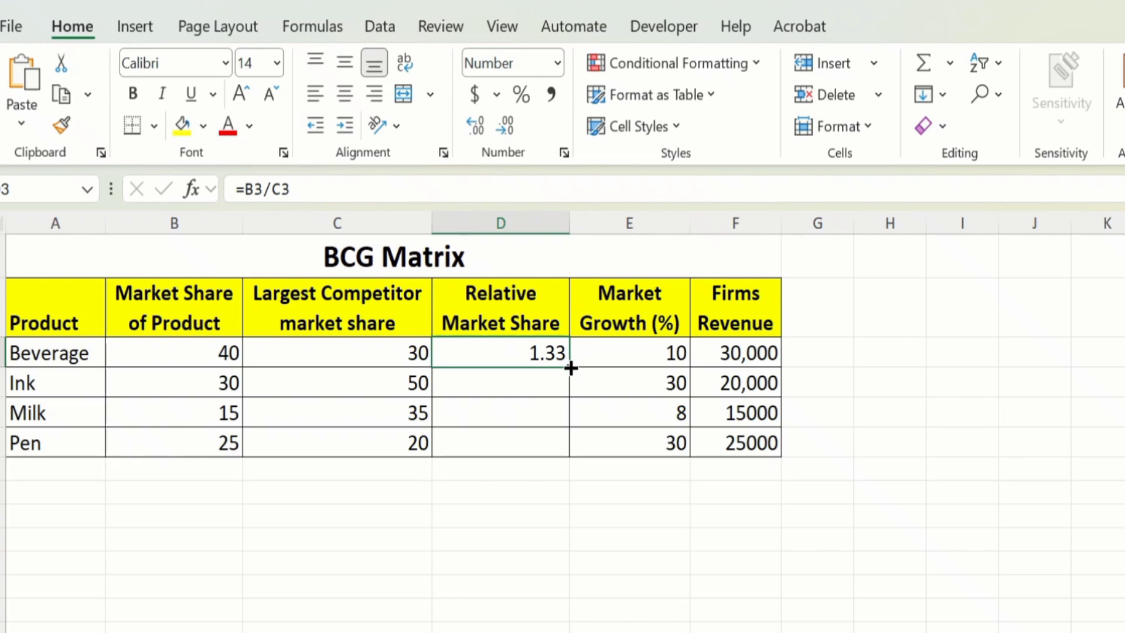
left_click_drag(570, 368, 569, 456)
left_click(552, 519)
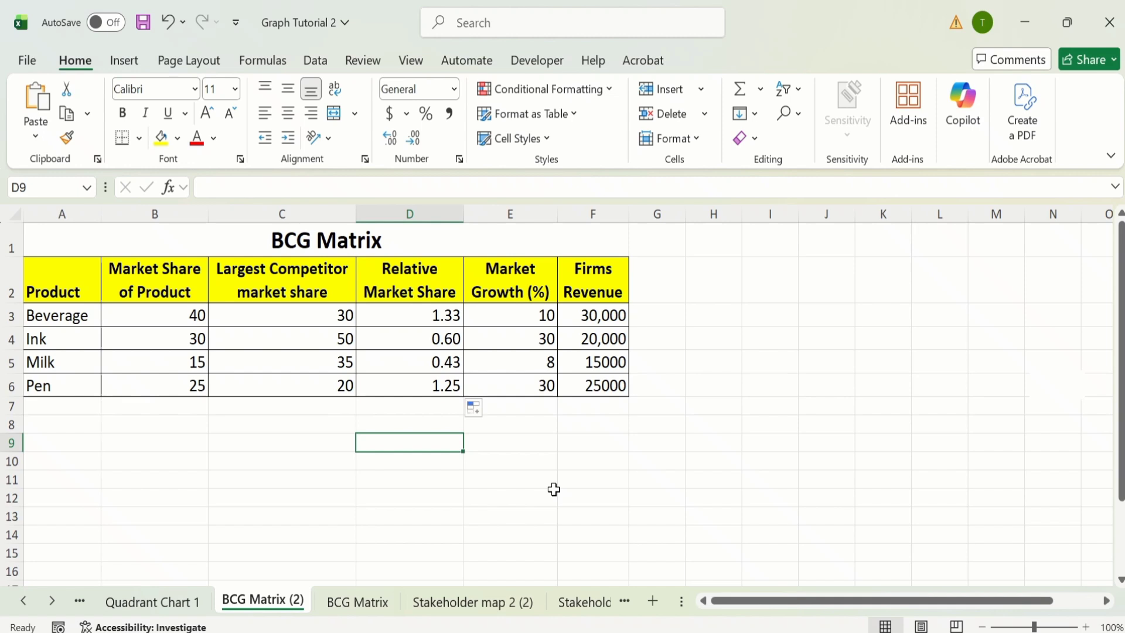
- Insert a 2-D bubble chart from the values in D3:F6 and move it clear of the relative market share column
left_click(578, 389)
left_click_drag(578, 389, 434, 318)
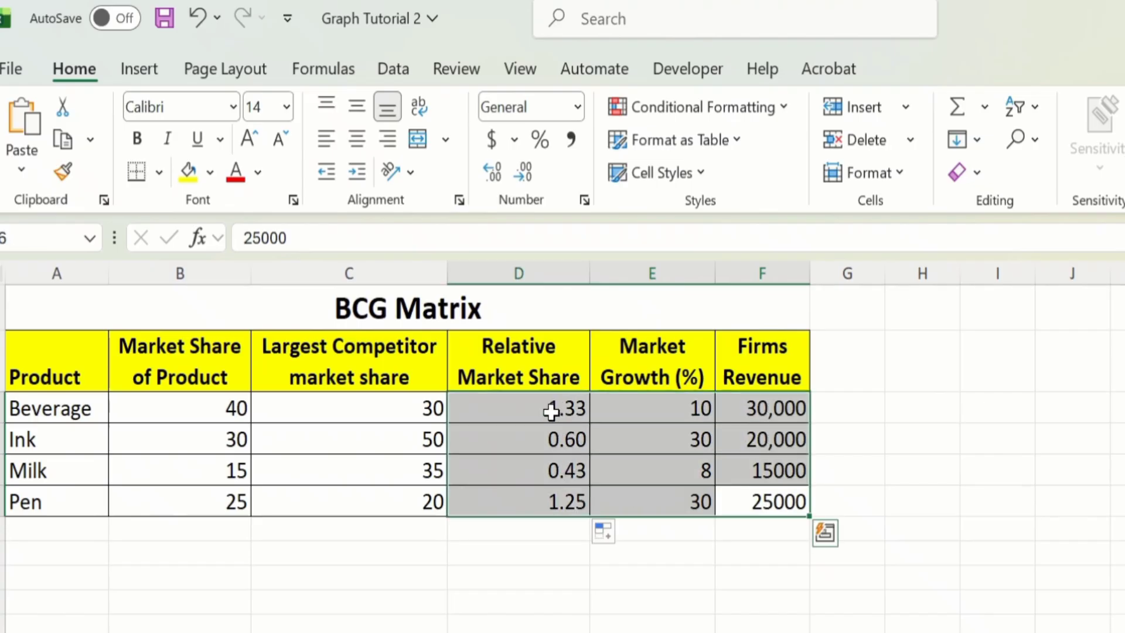
left_click(140, 70)
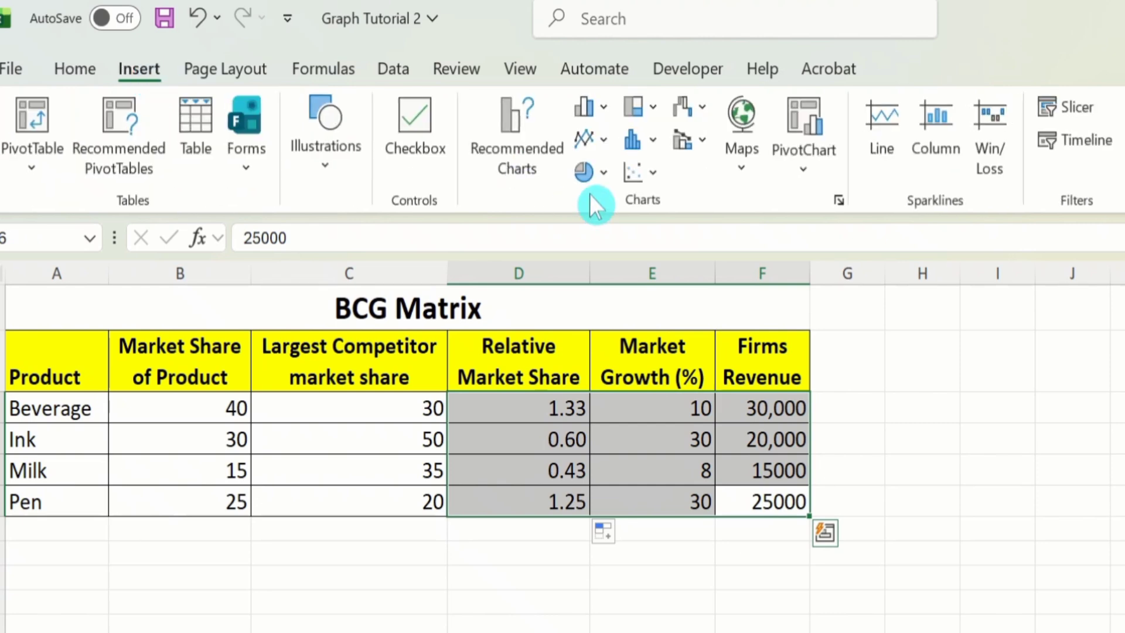
left_click(659, 176)
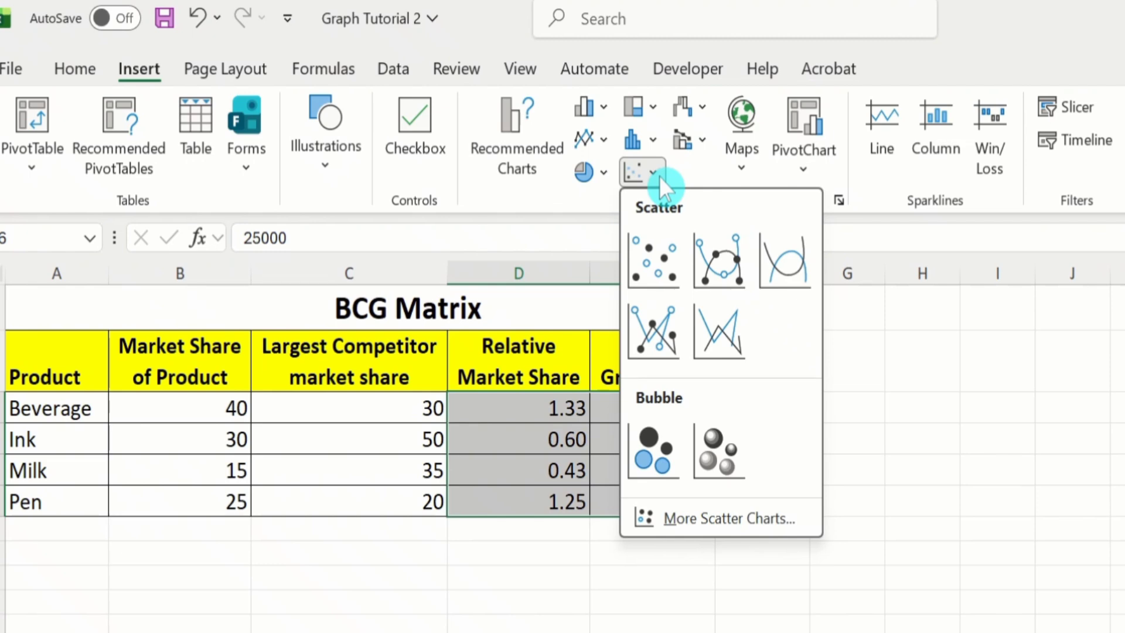
left_click(662, 439)
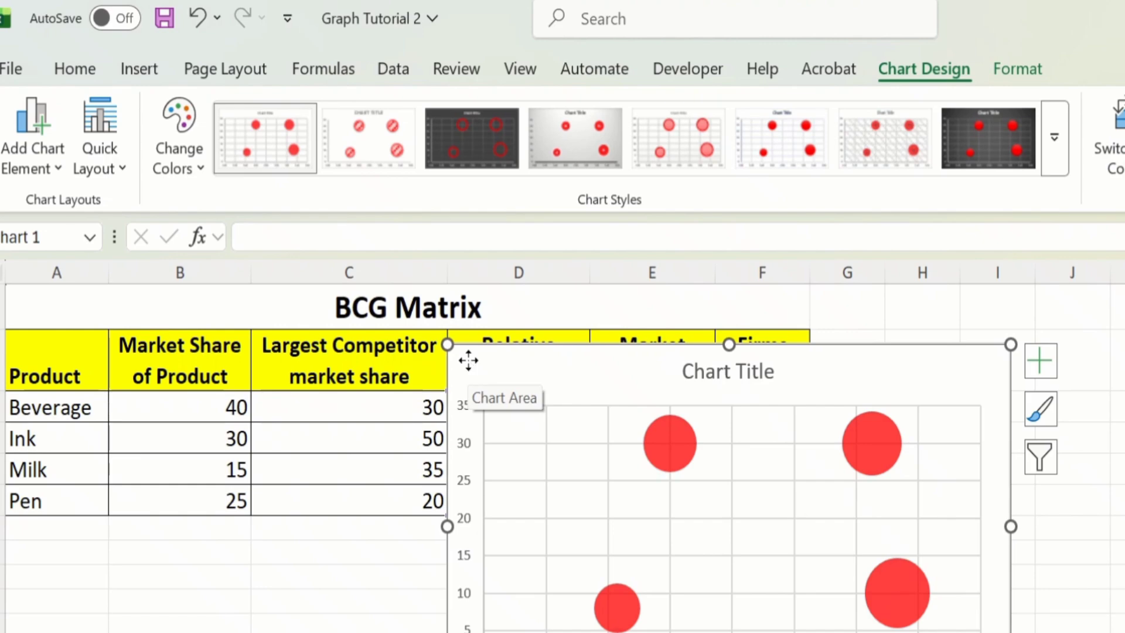
left_click_drag(469, 361, 711, 319)
left_click(602, 599)
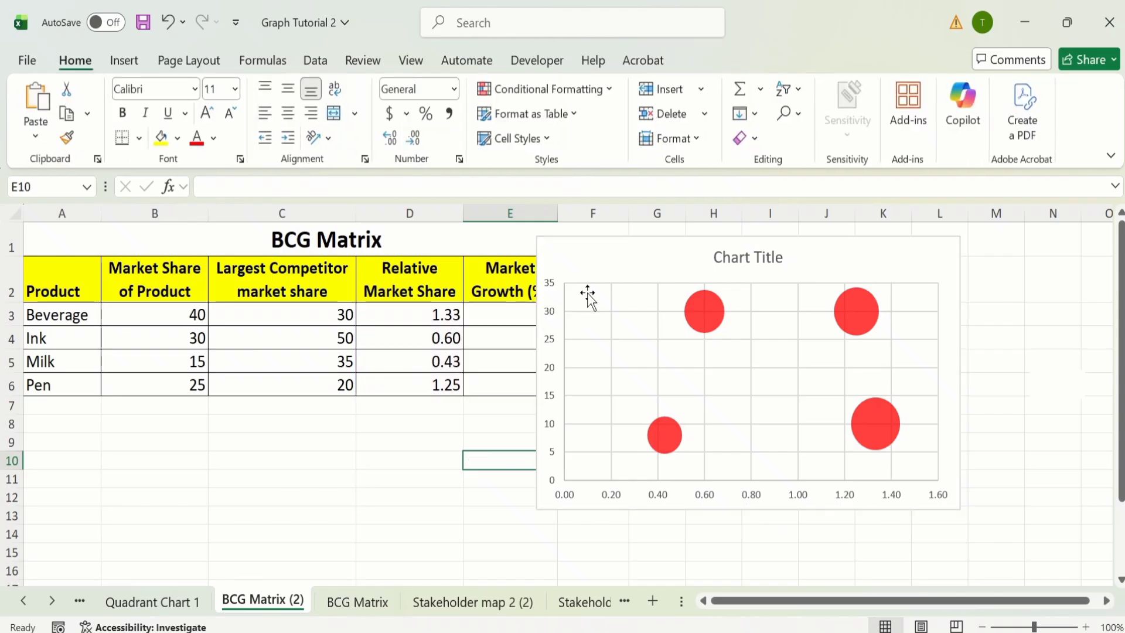
- Remove the bubble chart's gridlines and add axis titles and data labels
left_click(580, 255)
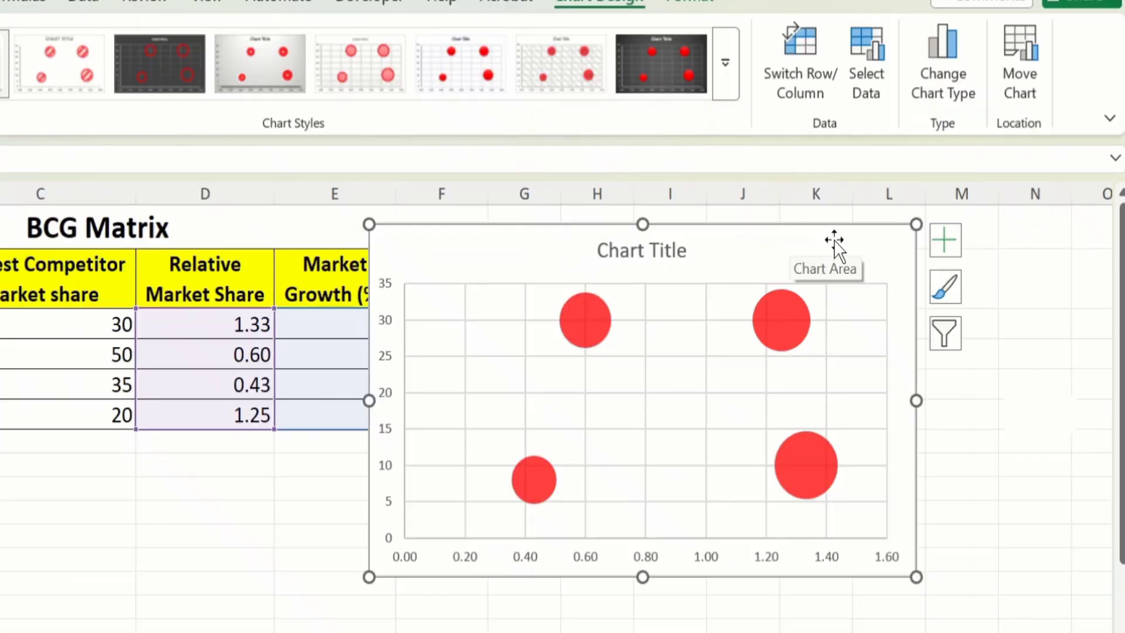
left_click(945, 240)
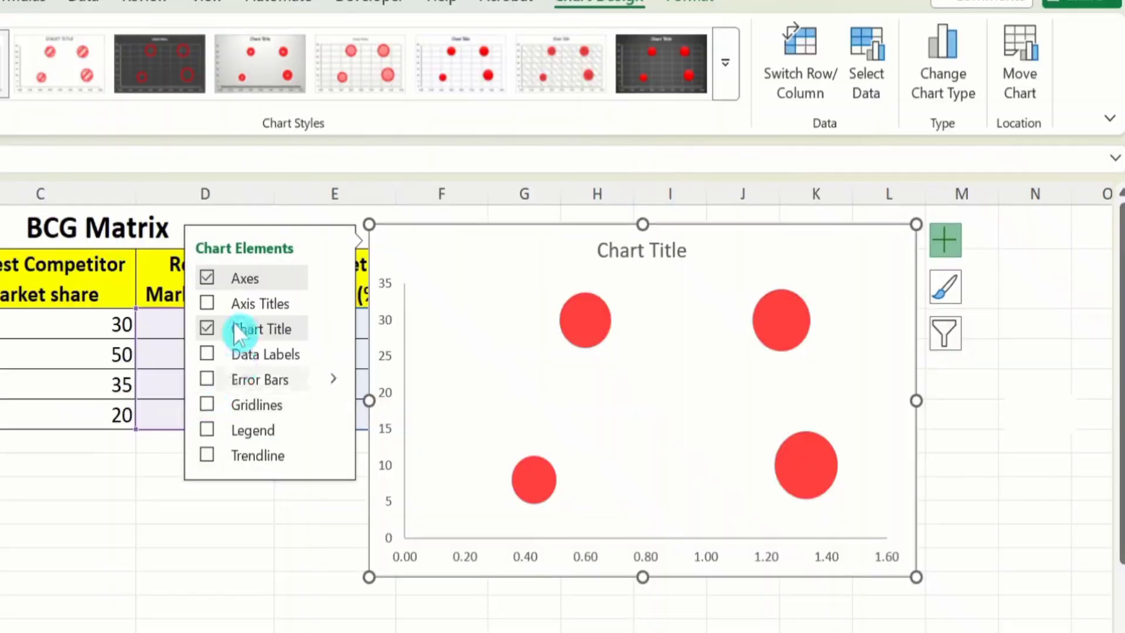
left_click(205, 303)
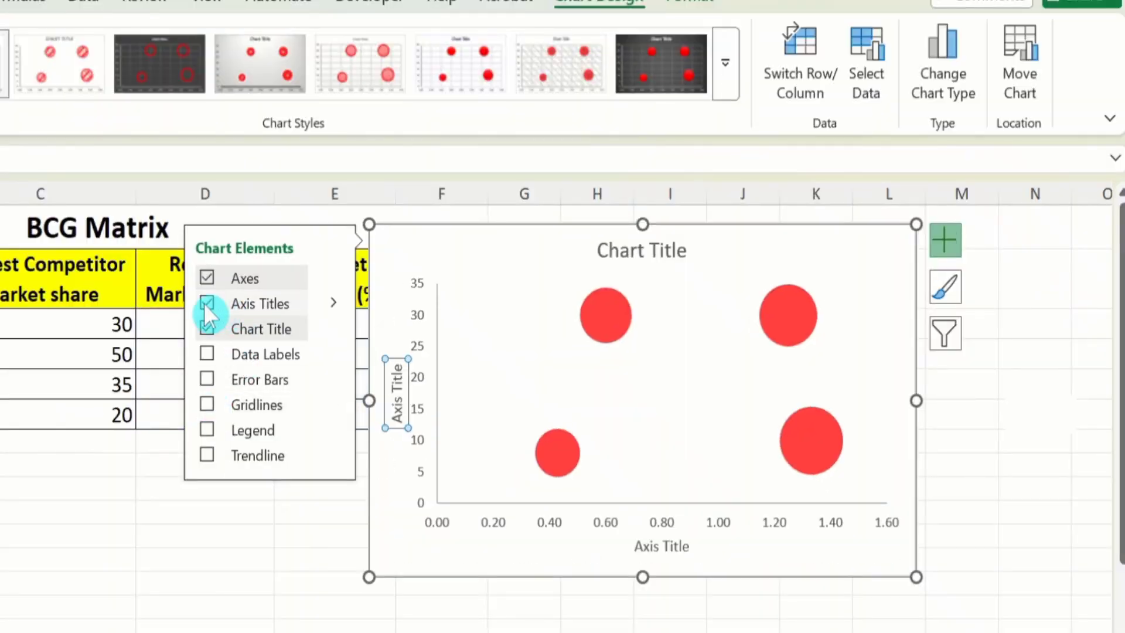
left_click(211, 351)
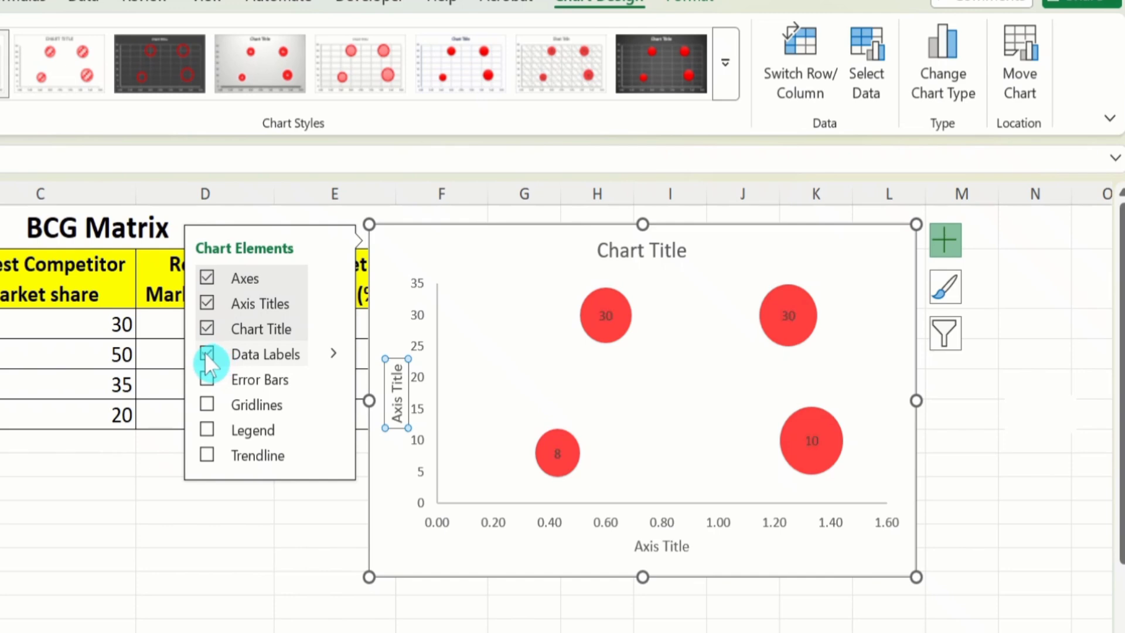
left_click(243, 535)
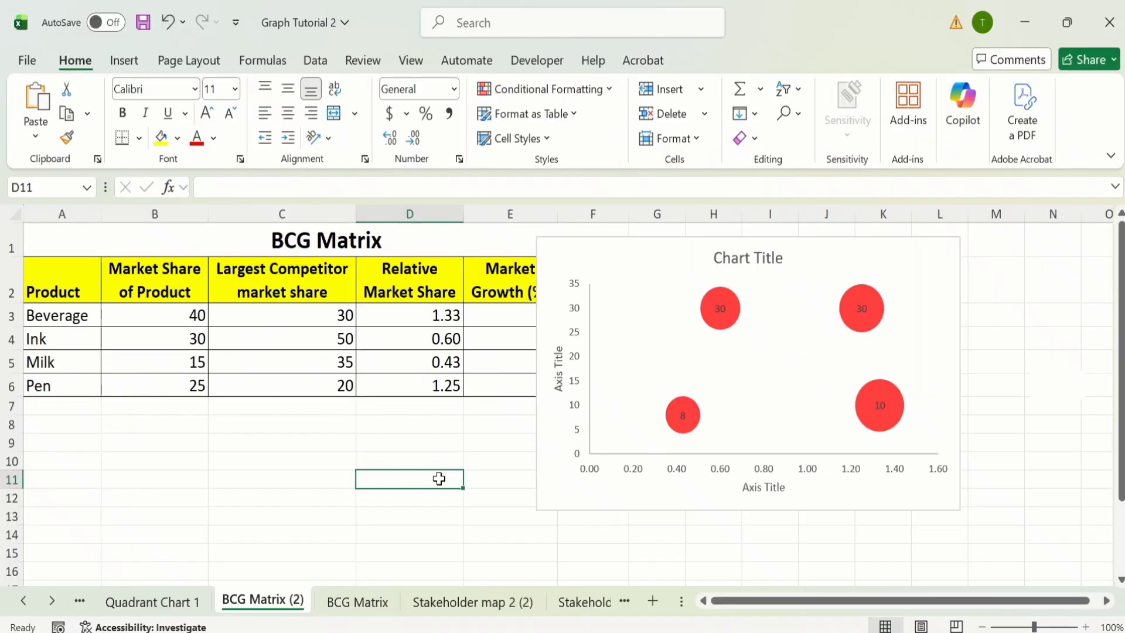
- Link the chart title to the merged BCG Matrix heading cell in A1:F1
left_click(745, 260)
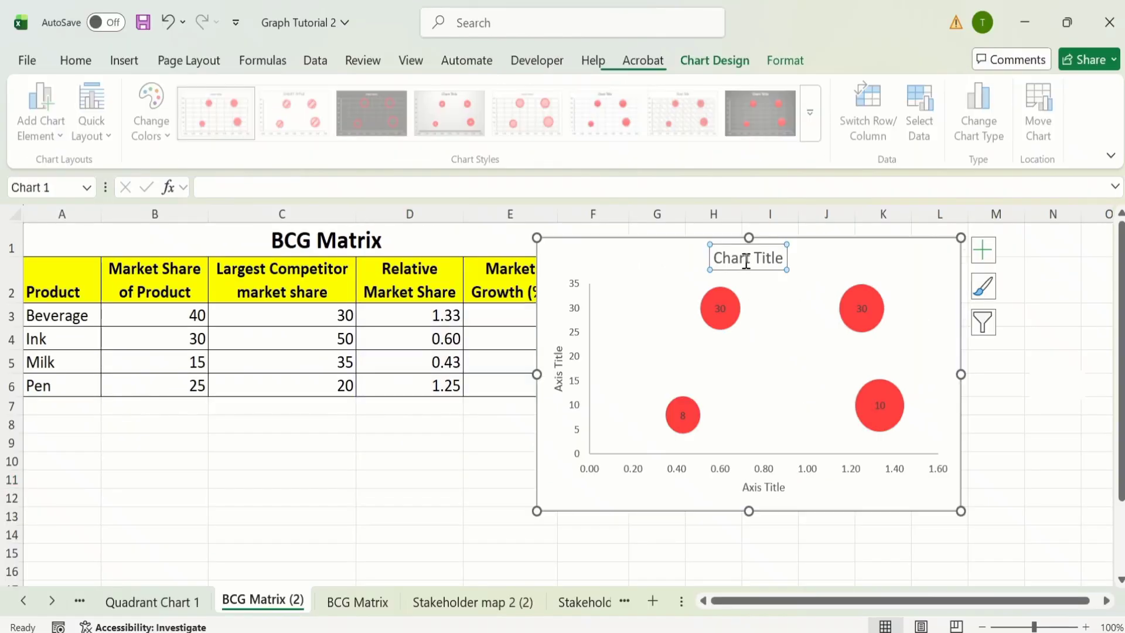
left_click(241, 187)
type("=")
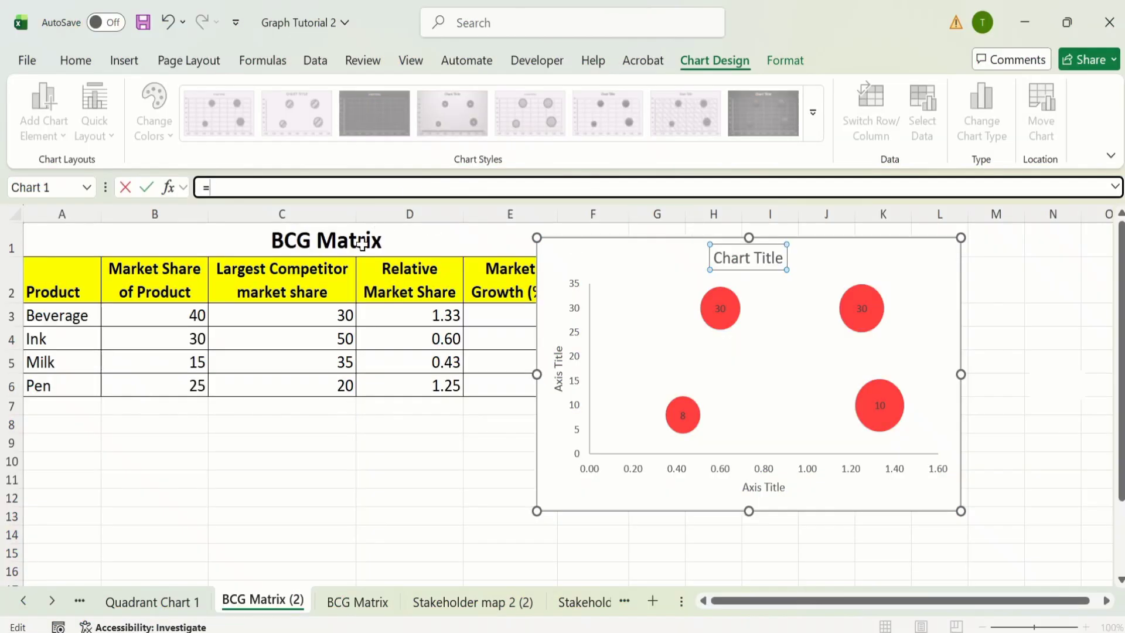
left_click(323, 244)
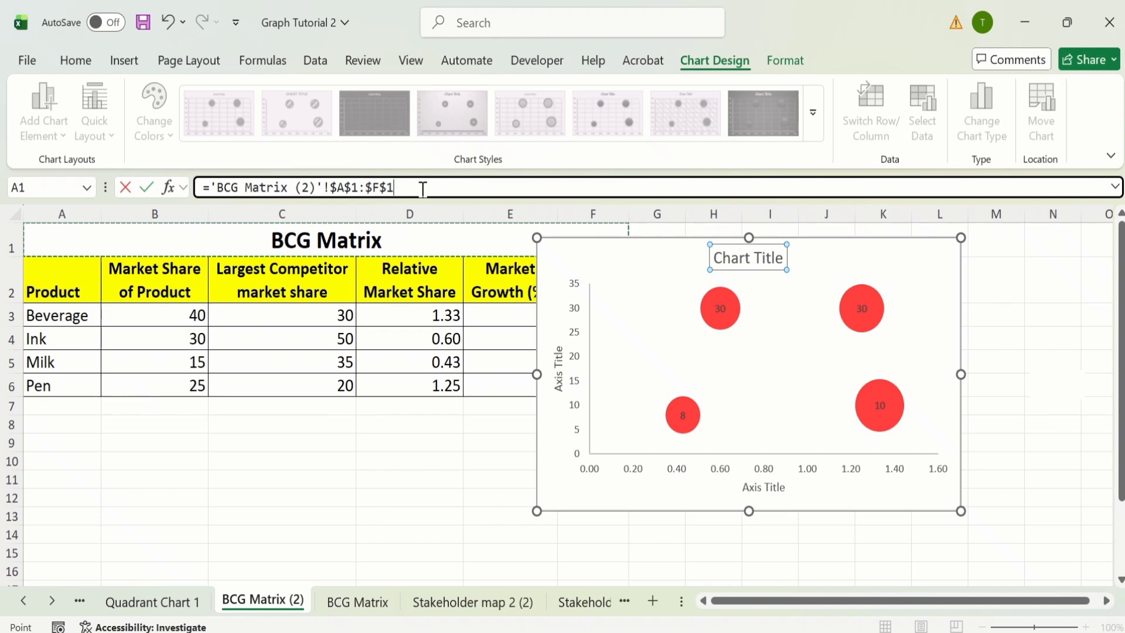
key("Return")
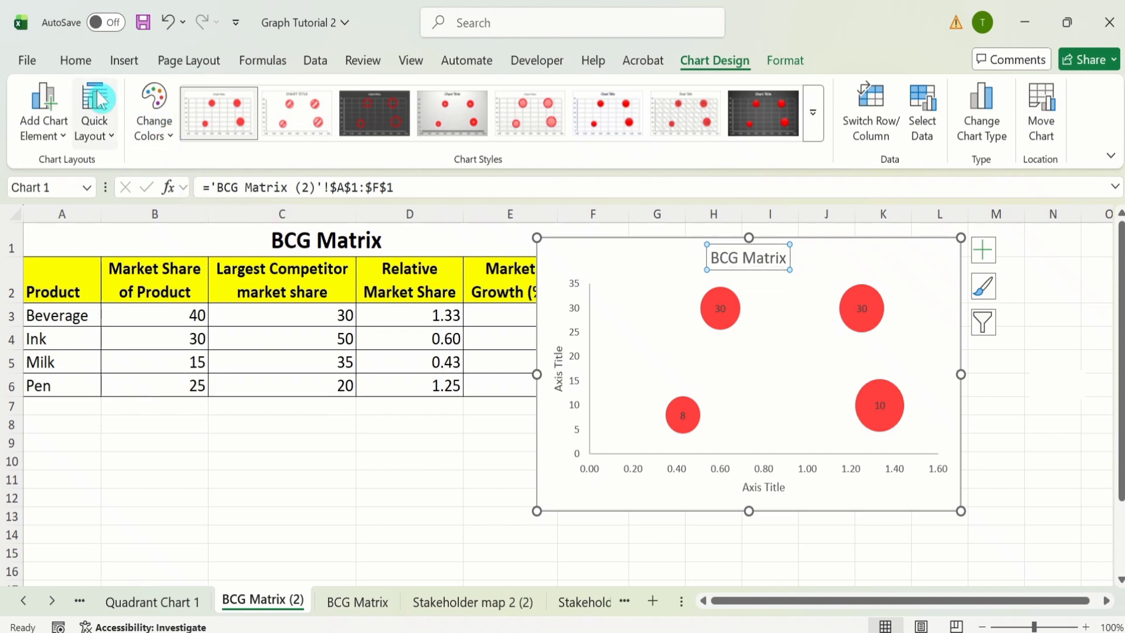
- Format the chart title as bold, size 16, with the Automatic black font color
left_click(76, 61)
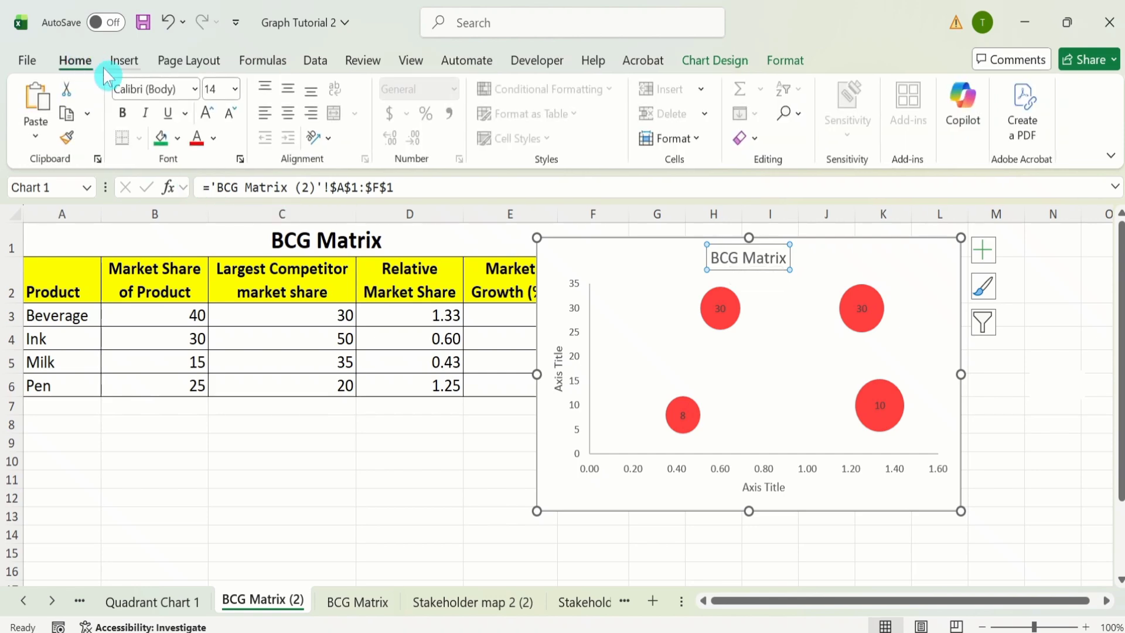
left_click(124, 115)
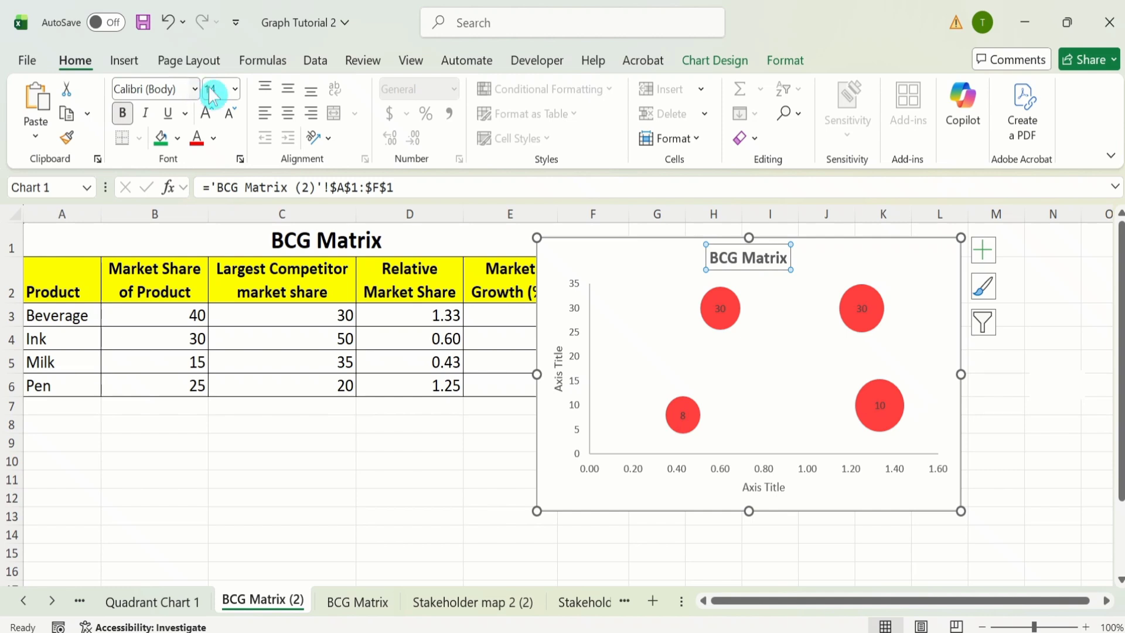
left_click(234, 91)
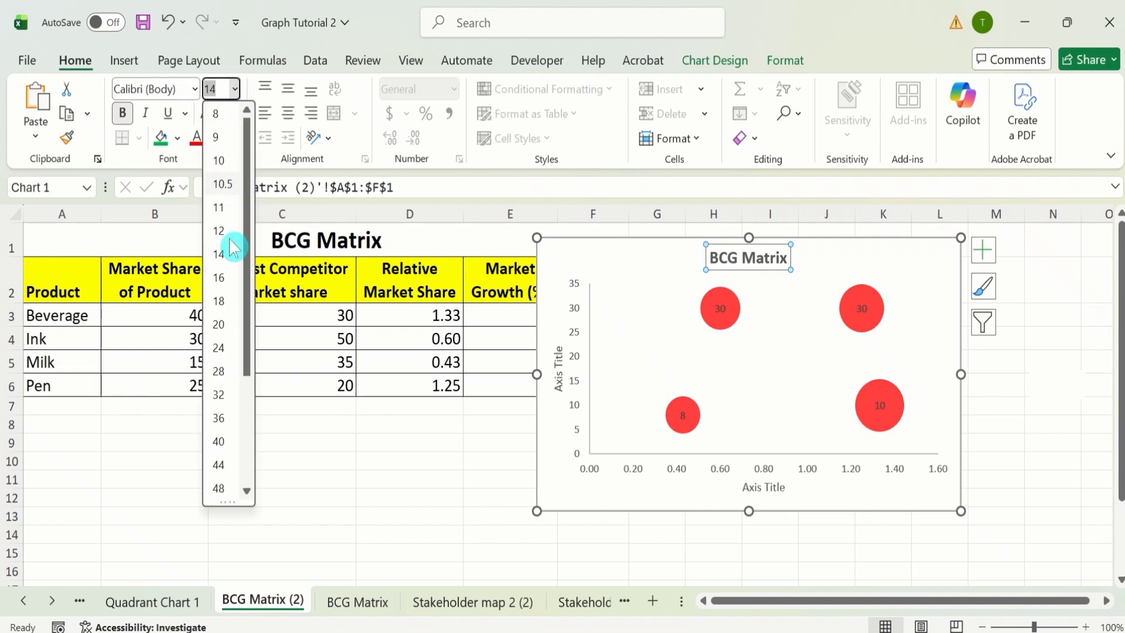
left_click(227, 279)
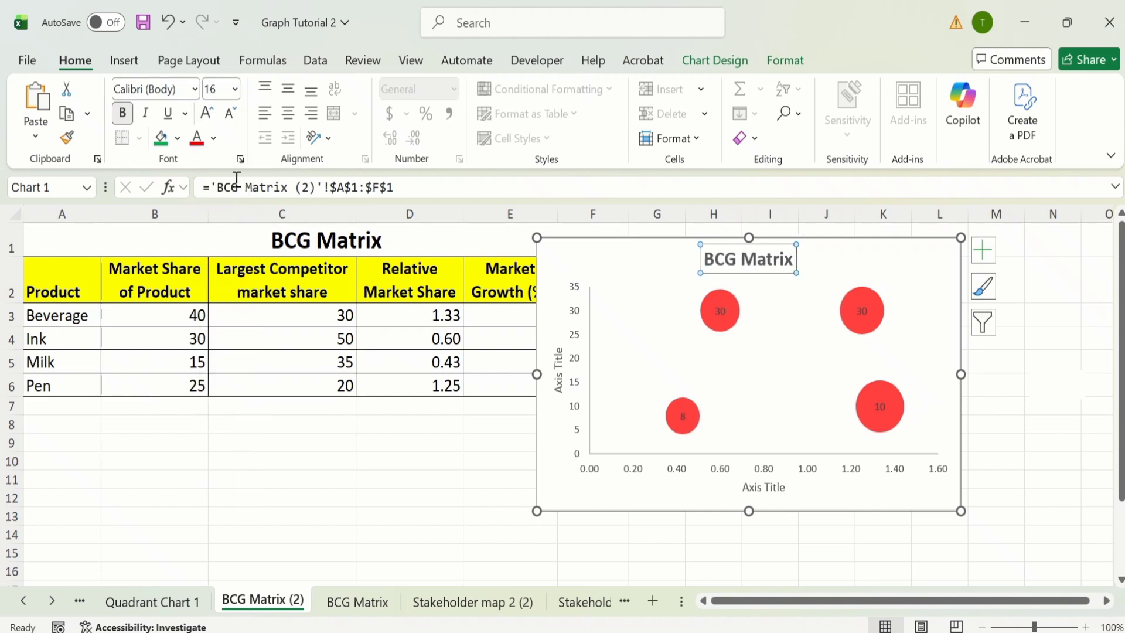
left_click(213, 137)
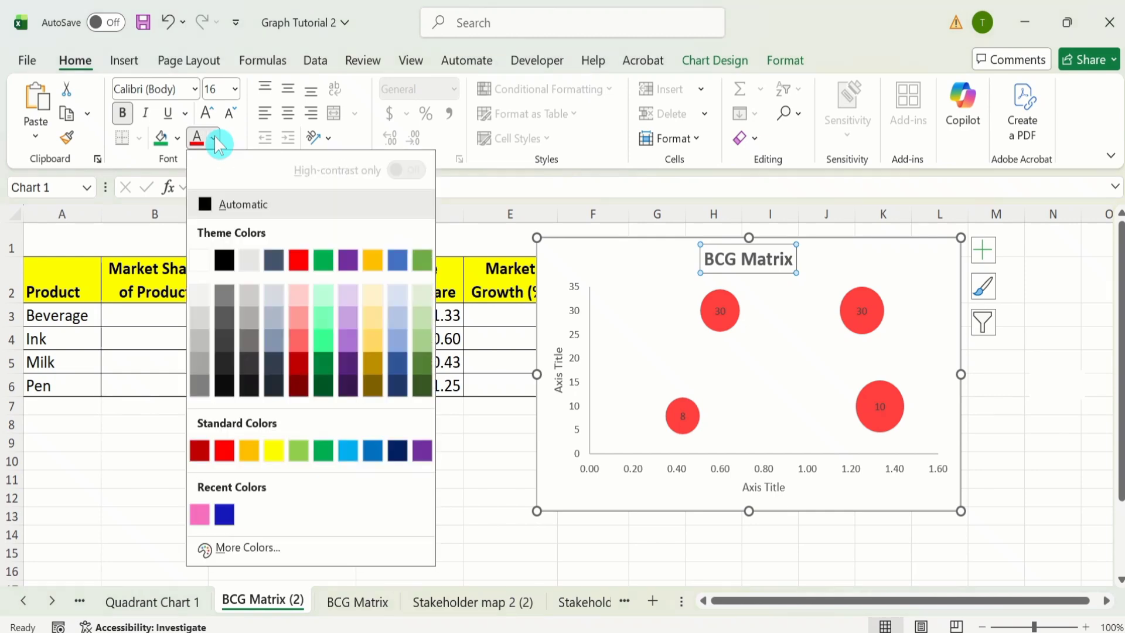
left_click(215, 204)
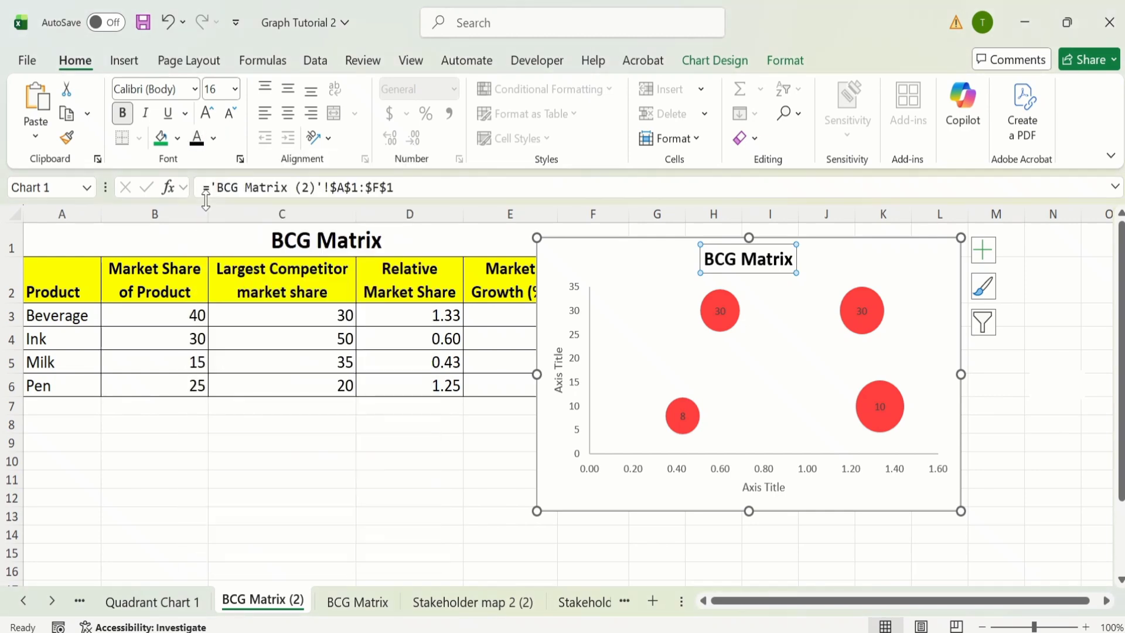
left_click(450, 516)
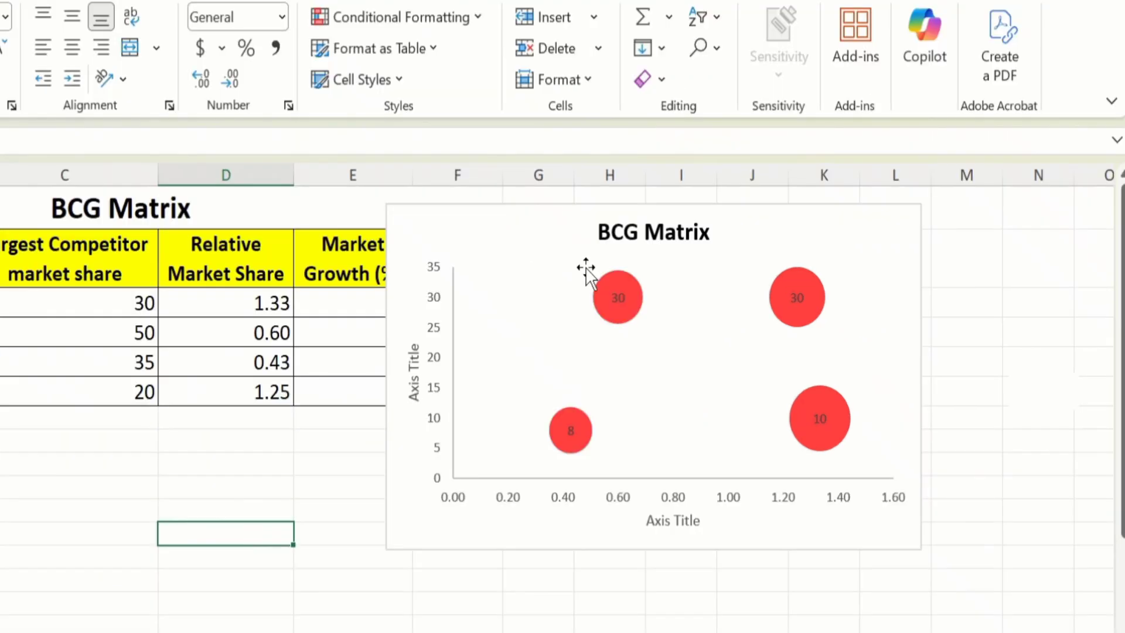
- Label the bubbles with the product names from cells A3:A6, turning off Y Value and Show Leader Lines
left_click(618, 298)
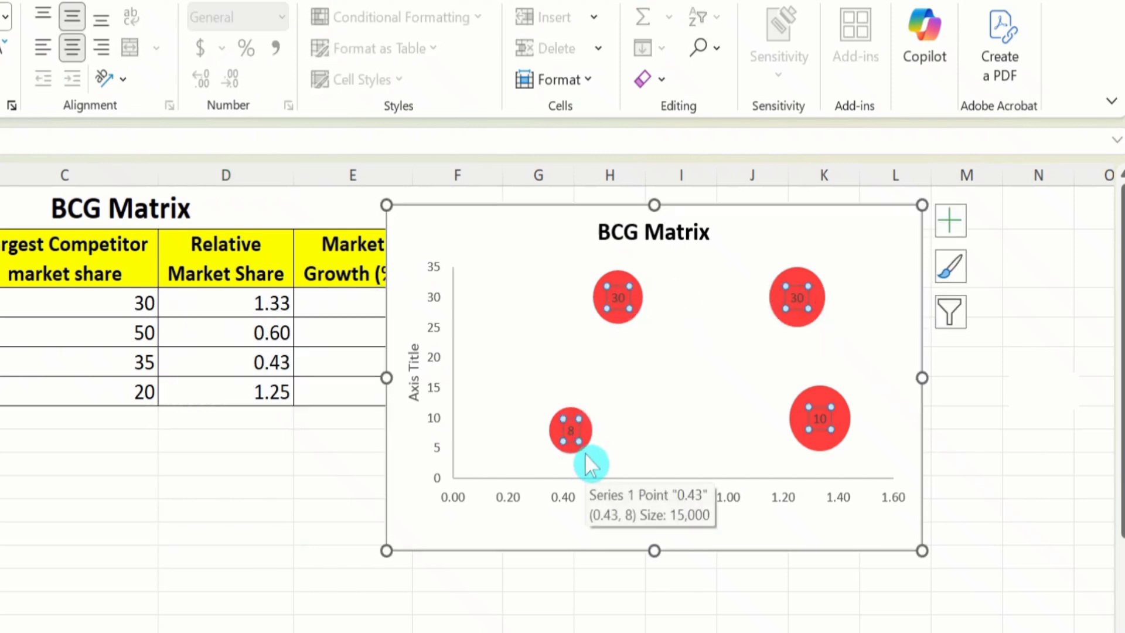
right_click(617, 295)
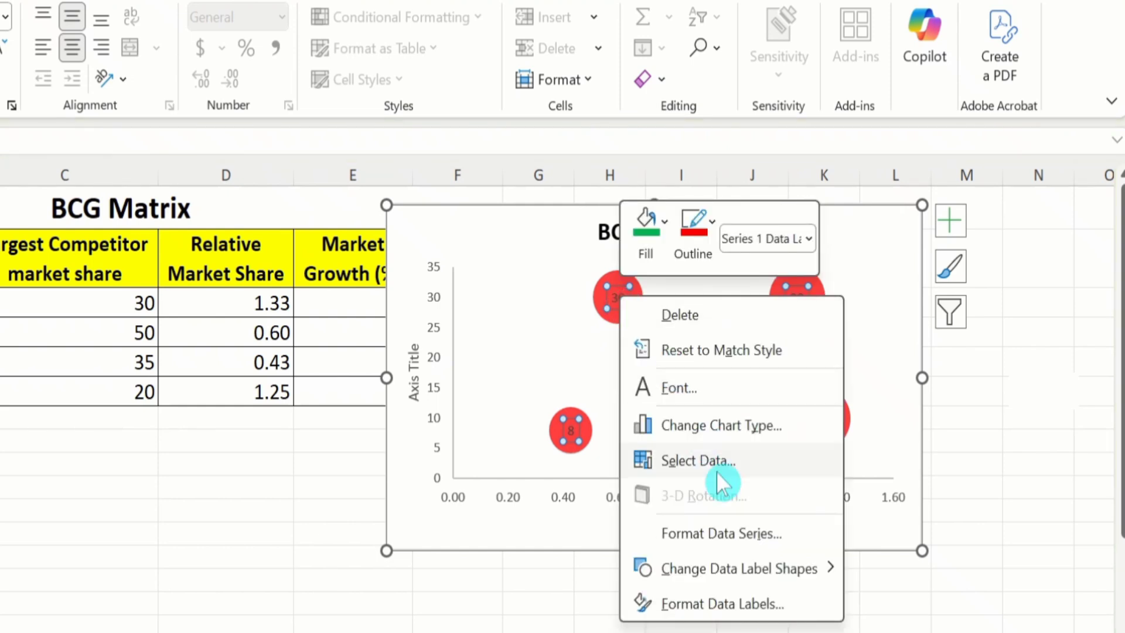
left_click(732, 601)
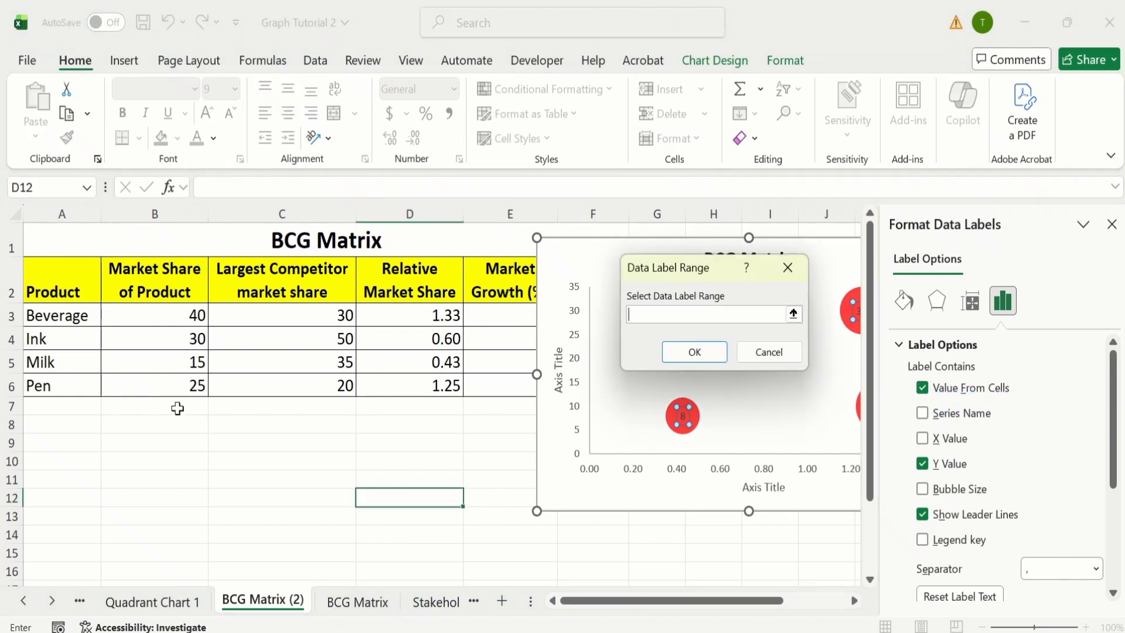
left_click(77, 318)
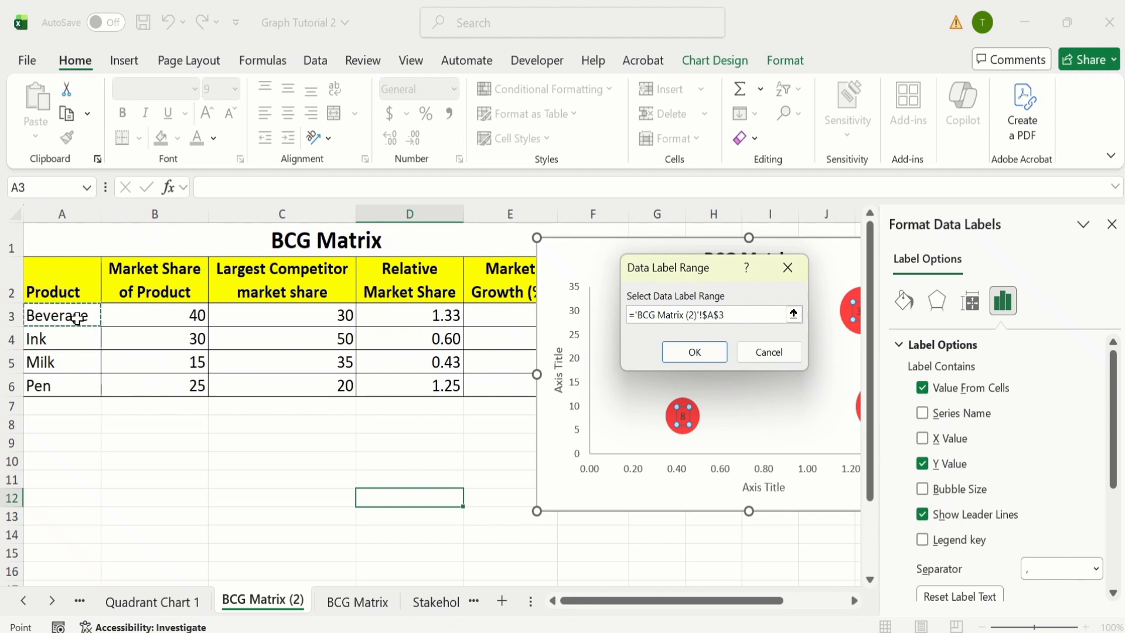
left_click_drag(75, 318, 79, 380)
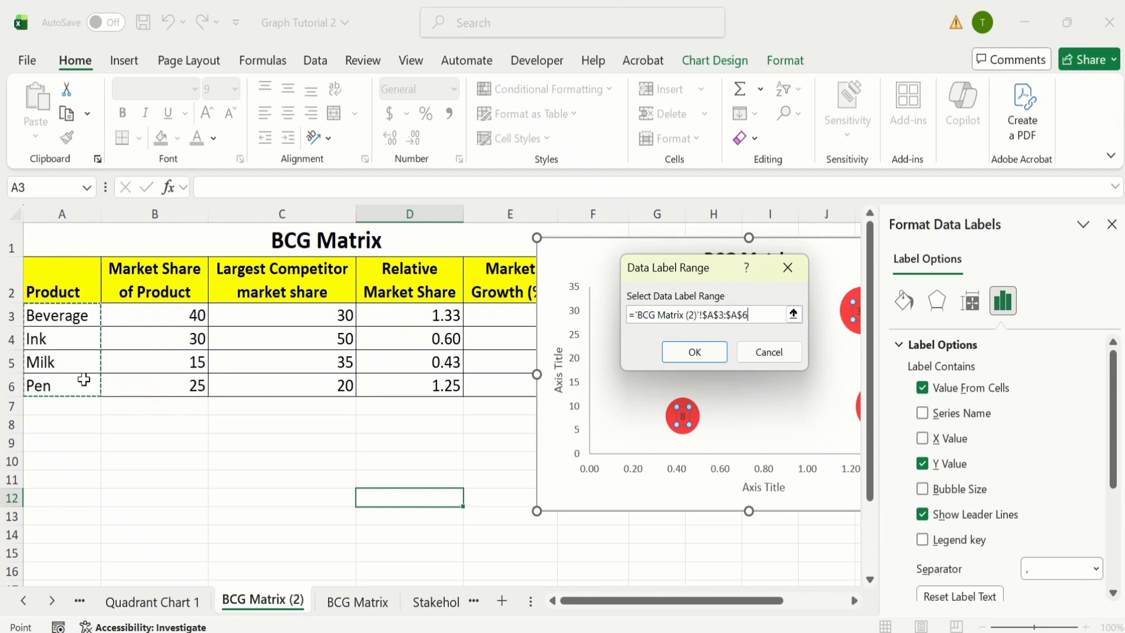
left_click(689, 351)
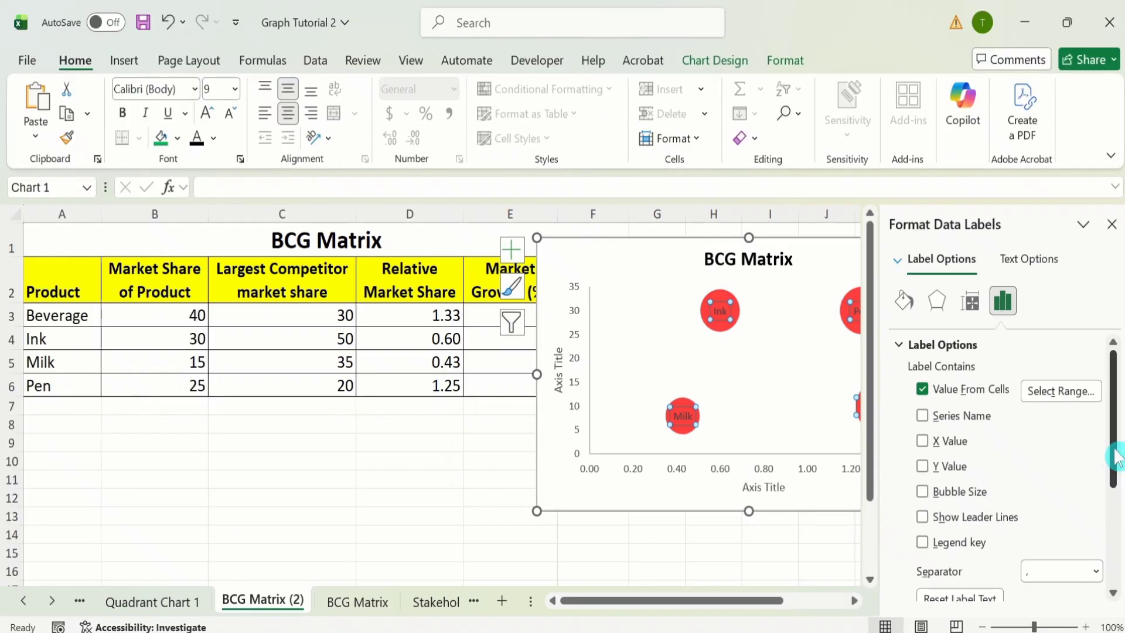
- Format the bubble data labels as bold, size 11, with black font color
left_click(1111, 223)
left_click(1037, 460)
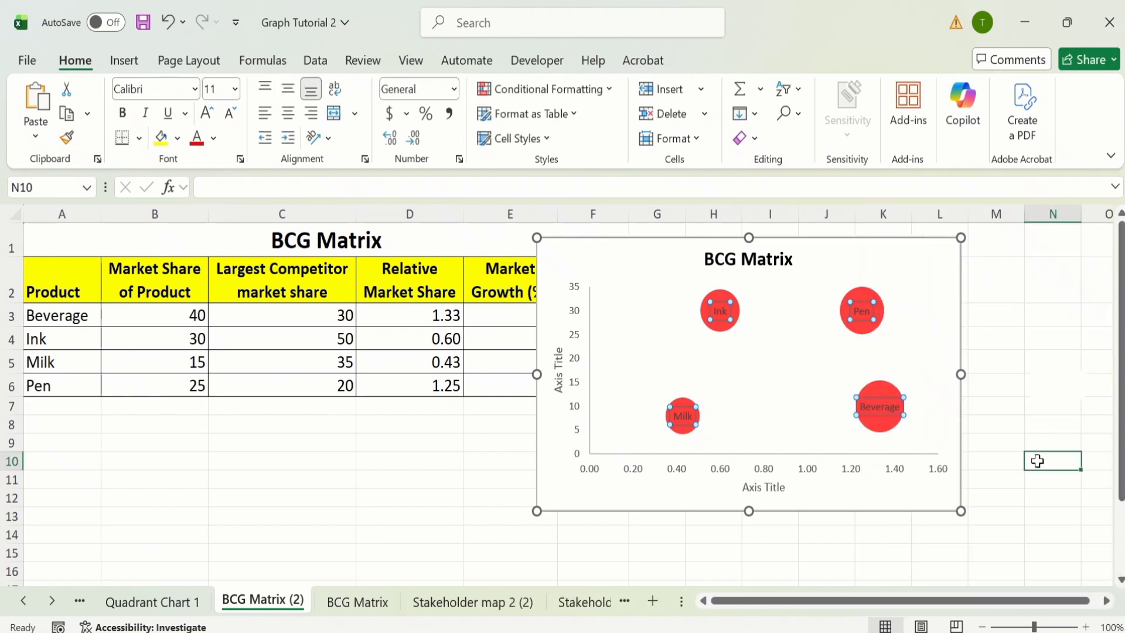
left_click(862, 310)
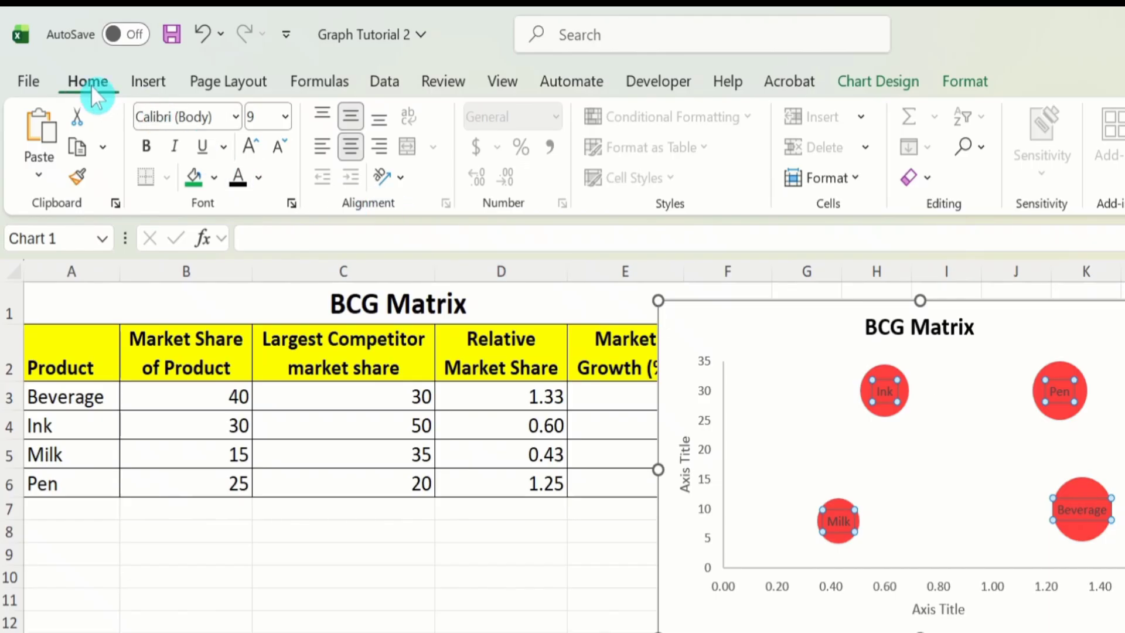
left_click(146, 142)
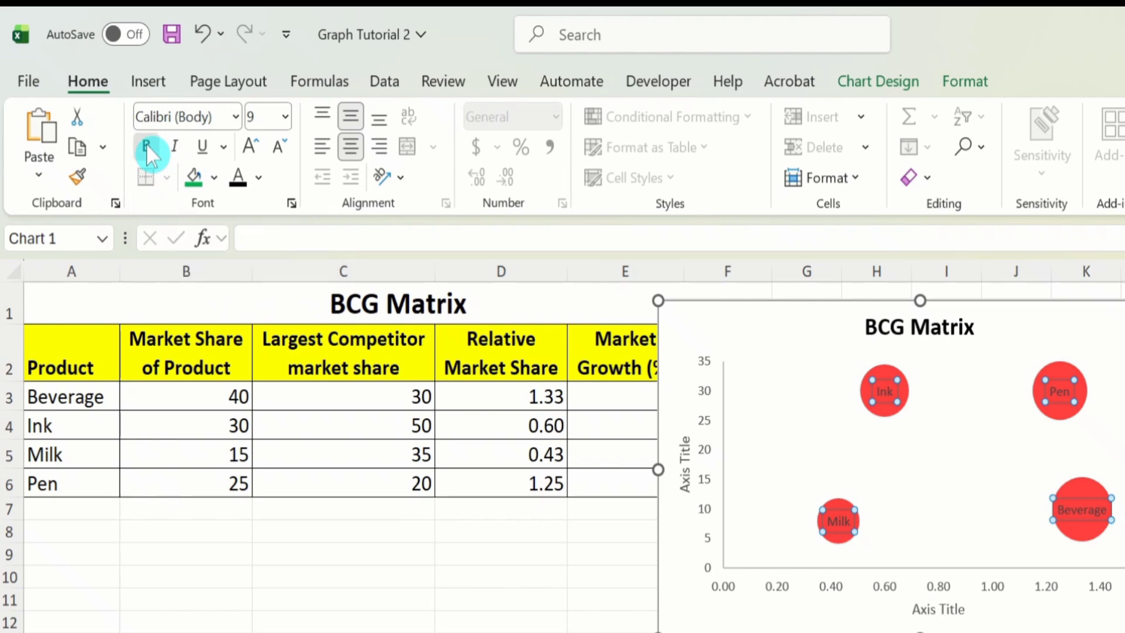
left_click(239, 180)
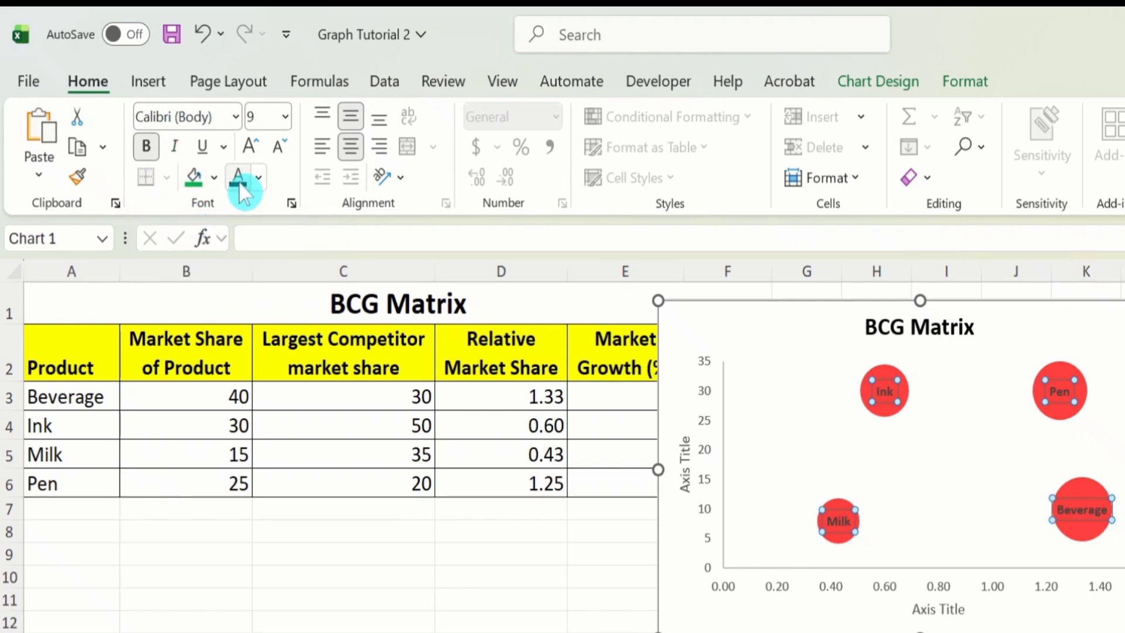
left_click(287, 118)
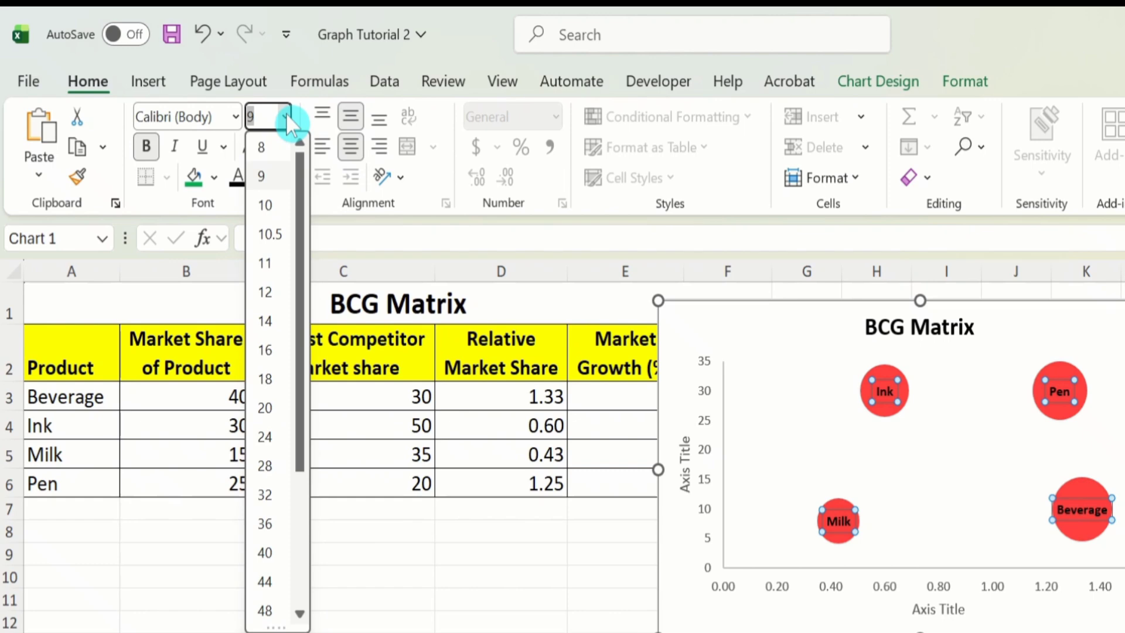
left_click(280, 263)
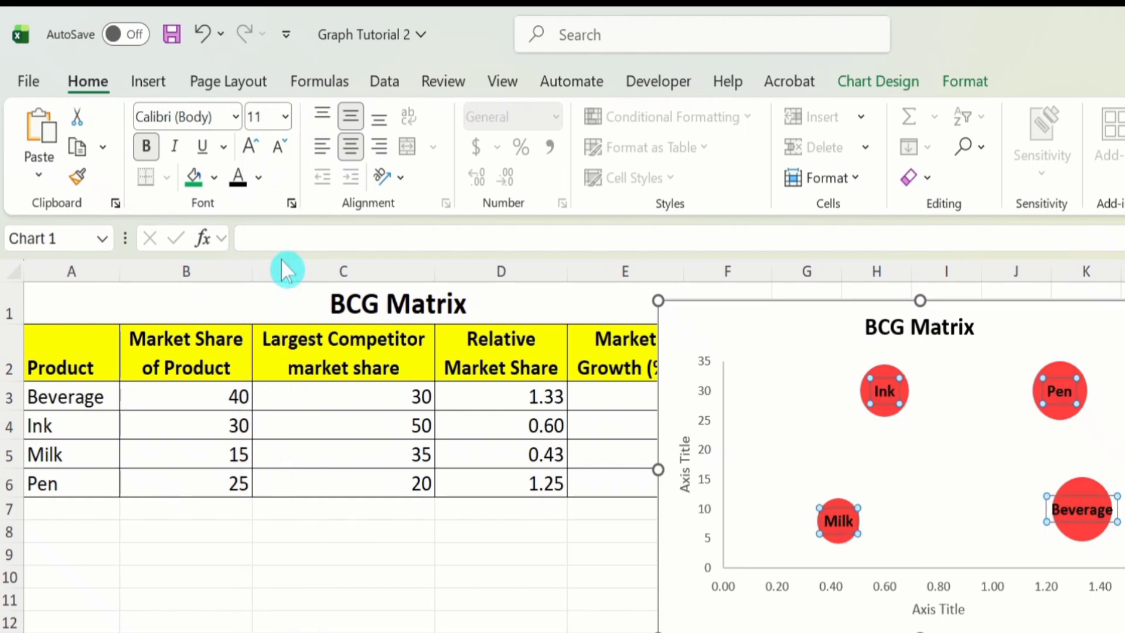
left_click(470, 597)
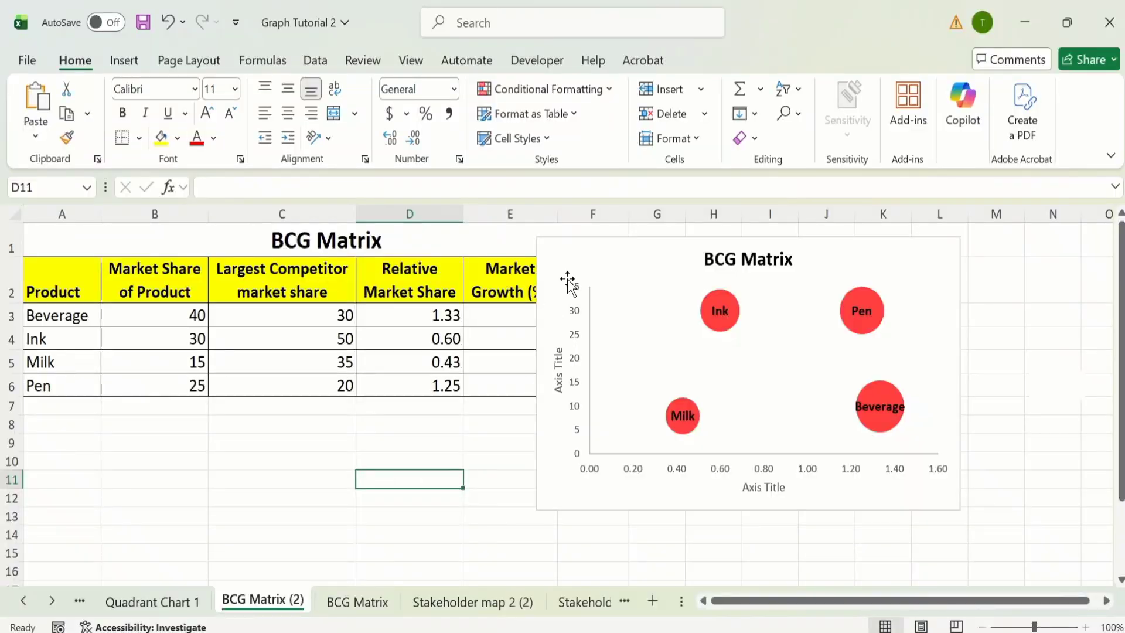
- Enlarge the bubble chart in both width and height so the product labels fit within the bubbles
left_click(557, 265)
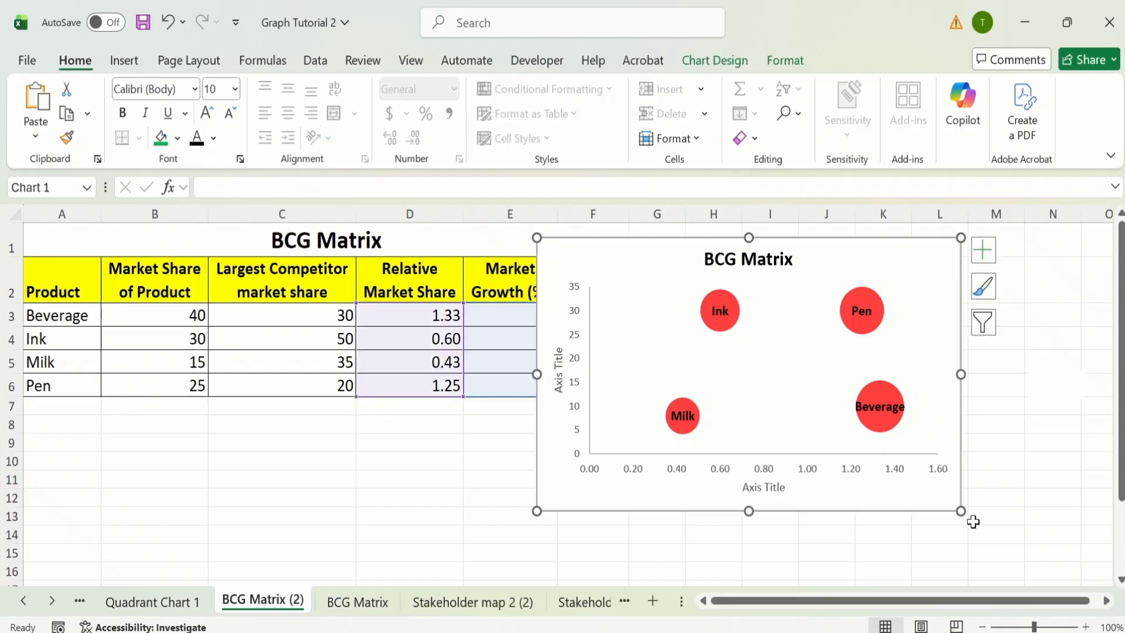
left_click_drag(962, 512, 1016, 550)
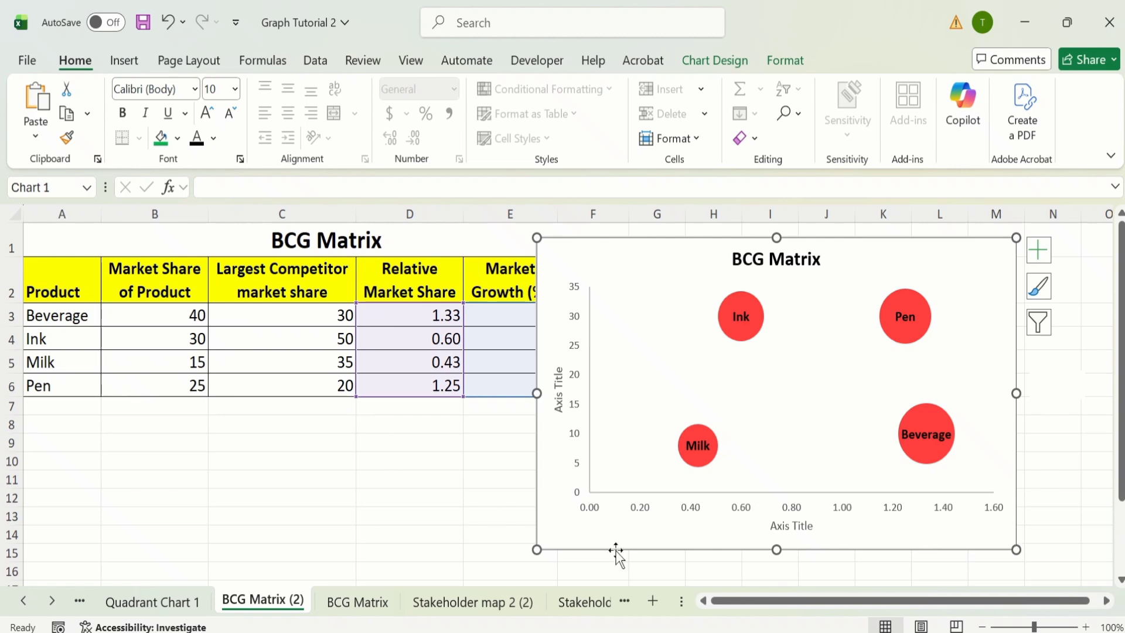
left_click(379, 491)
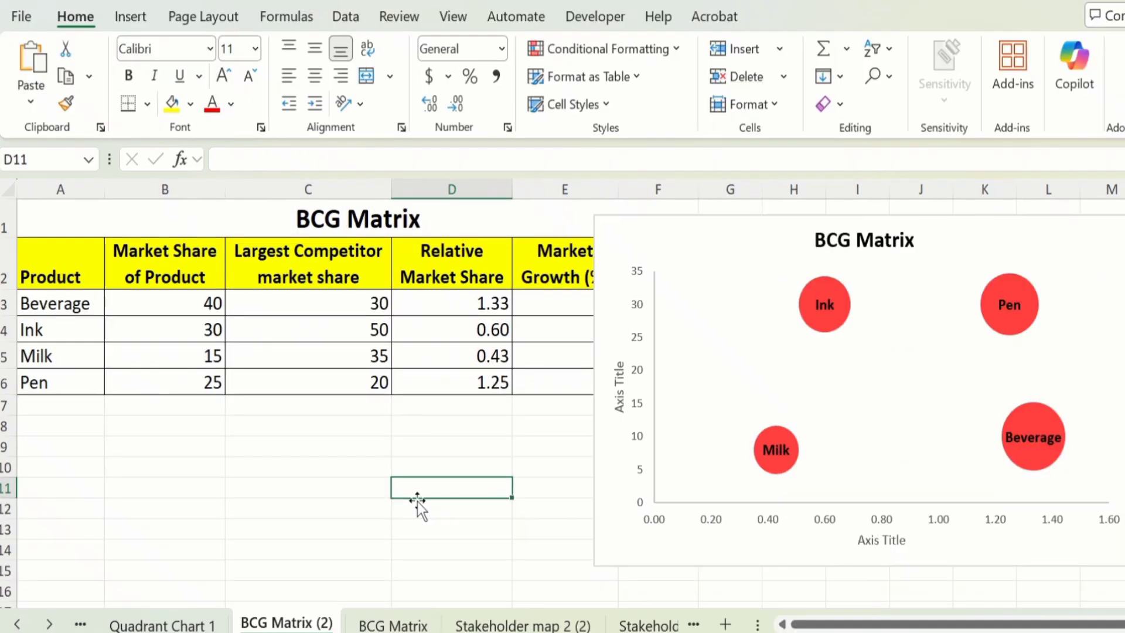
- Link the vertical axis title to the Market Growth (%) heading in cell E2
left_click(617, 376)
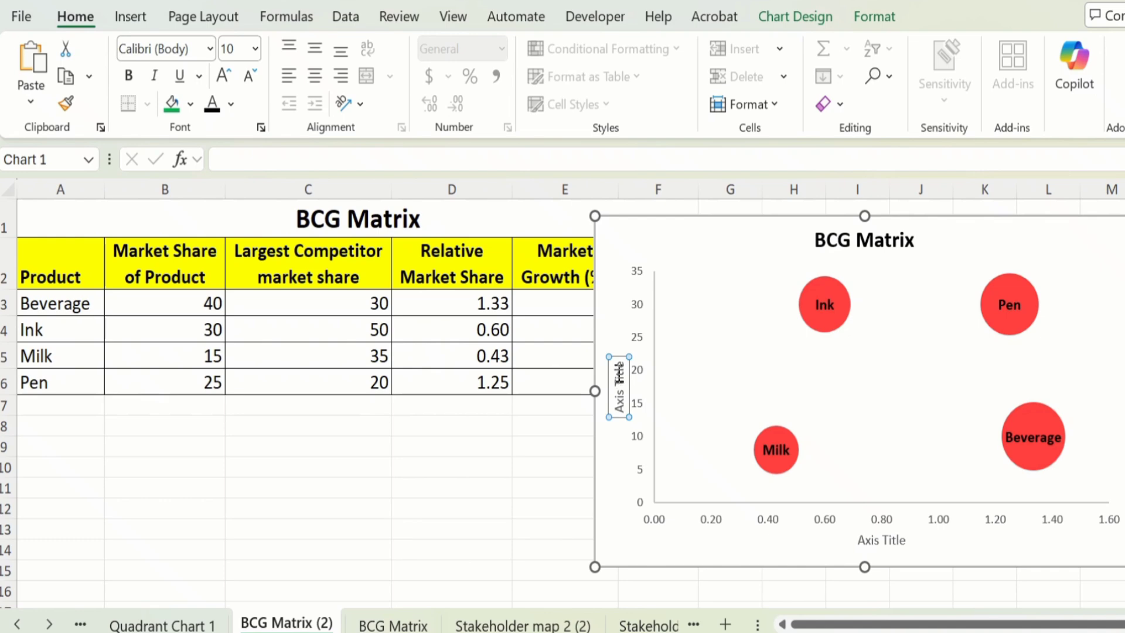
left_click(317, 160)
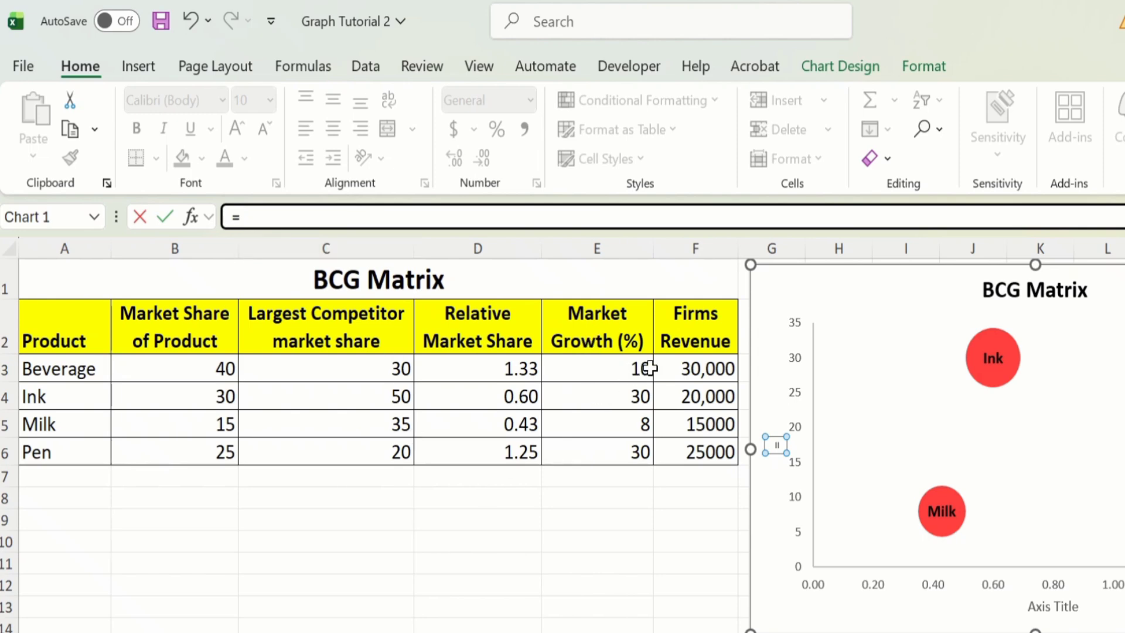
left_click(598, 331)
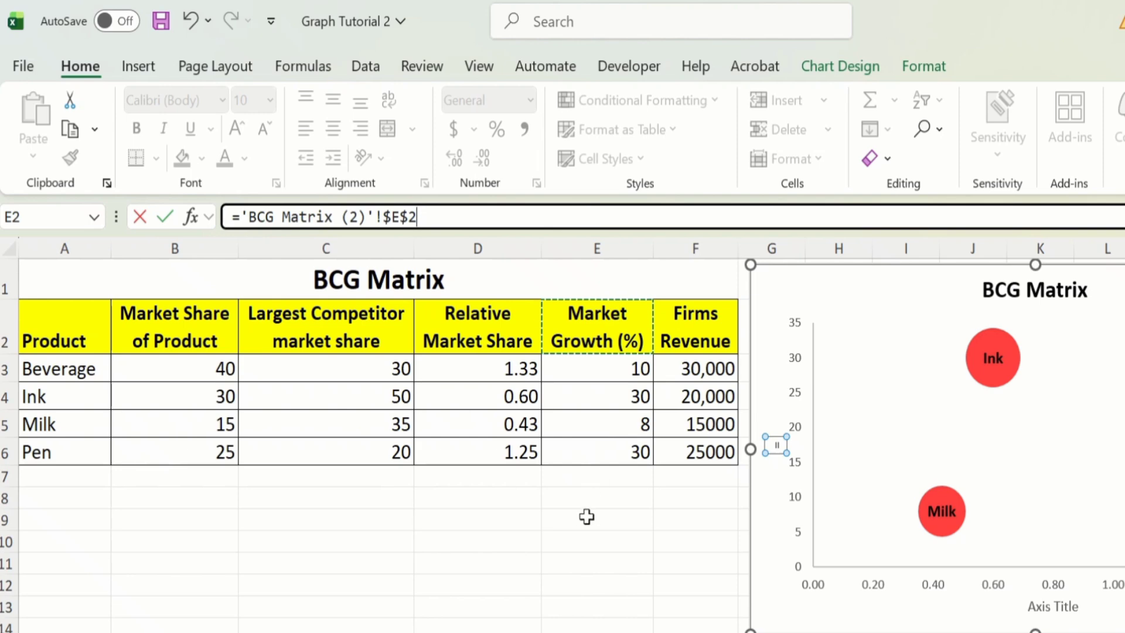
key("Return")
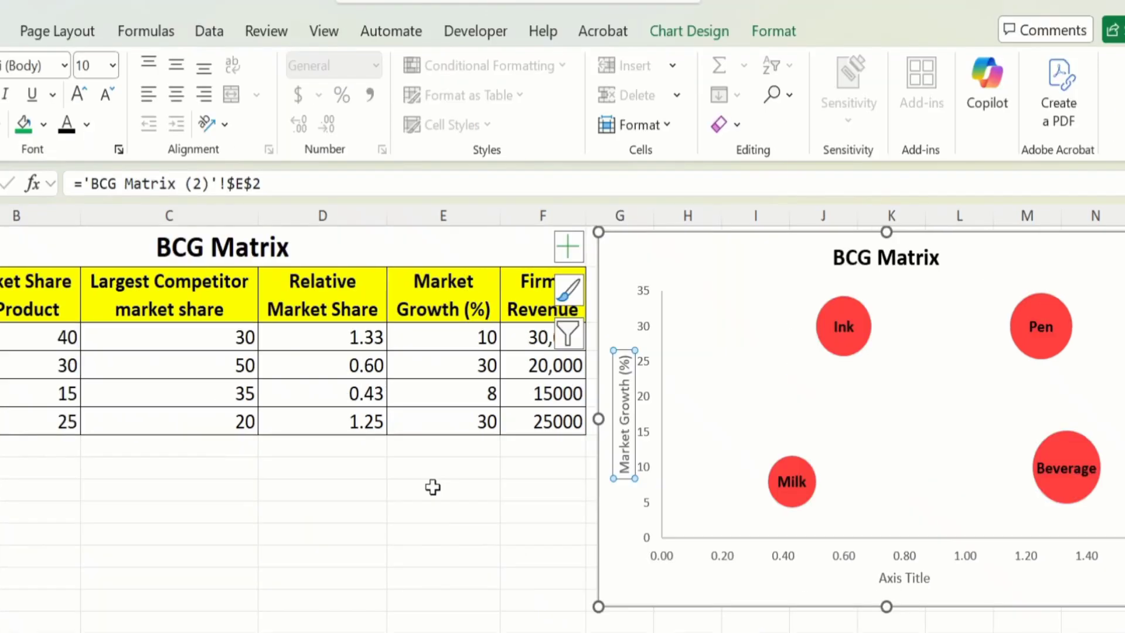
- Link the horizontal axis title to the Relative Market Share heading in cell D2
left_click(903, 580)
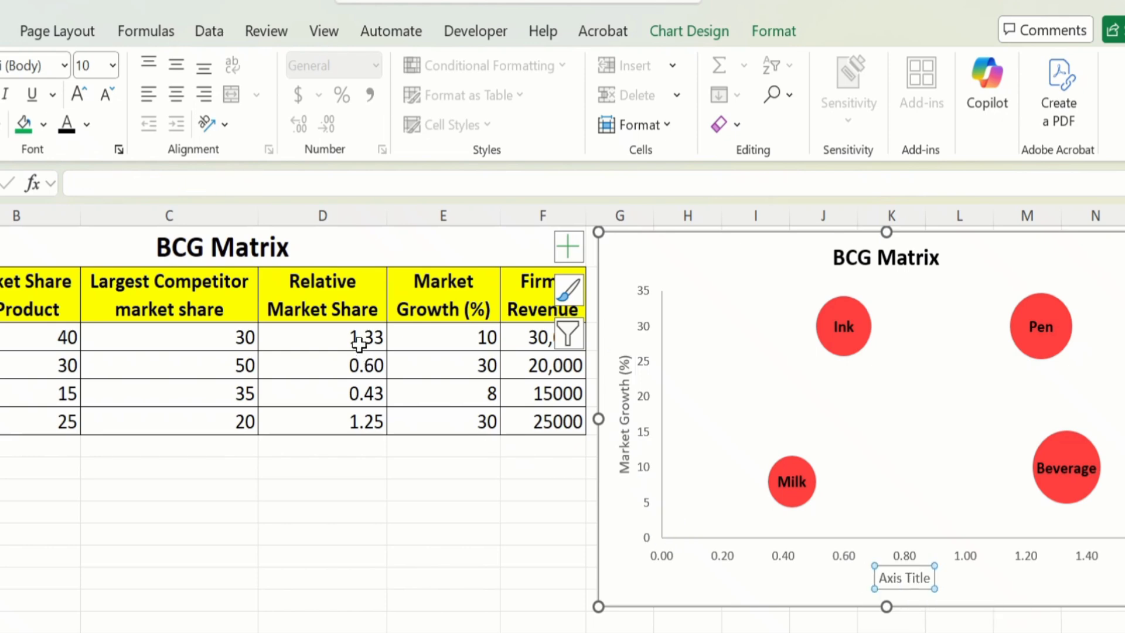
left_click(131, 183)
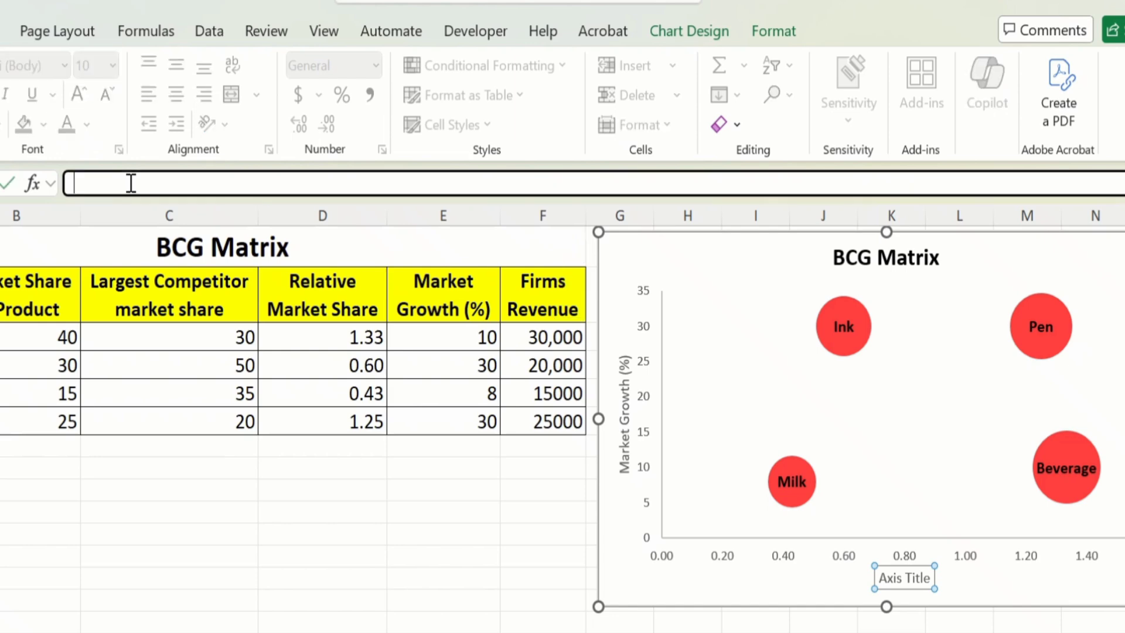
type("=")
left_click(322, 299)
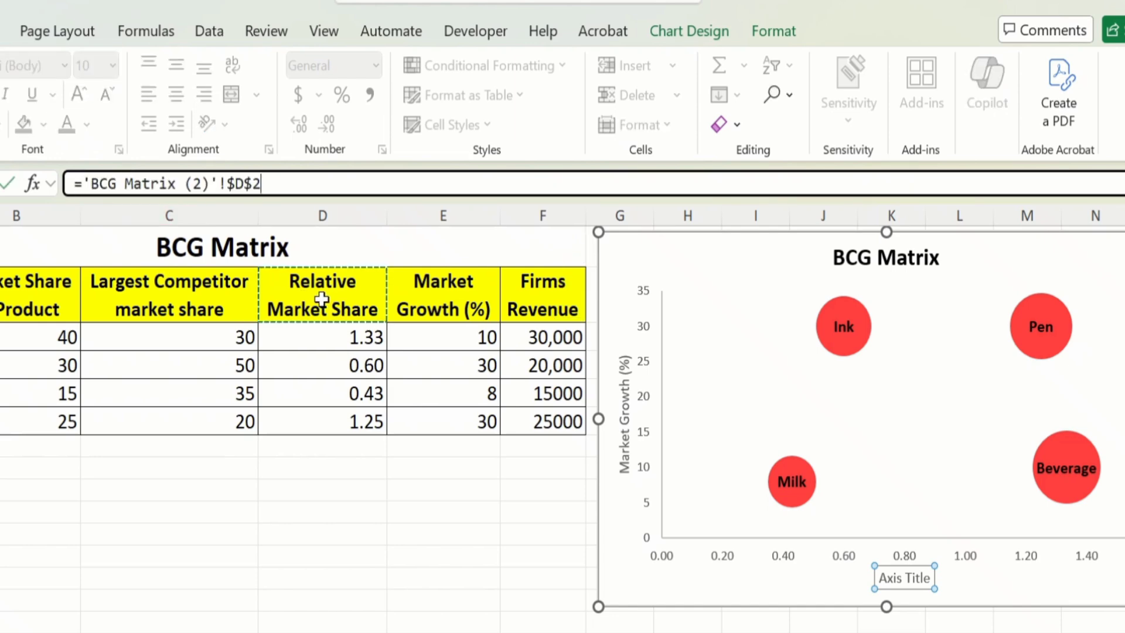
key("Return")
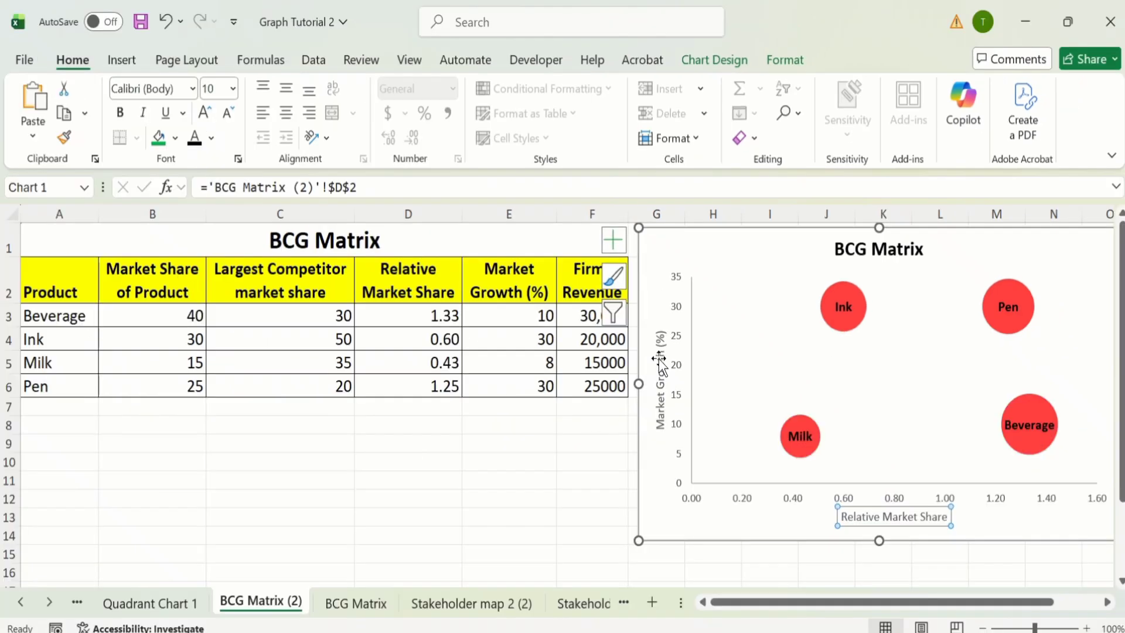
- Format the vertical axis title as bold, size 11, with black font color
left_click(658, 358)
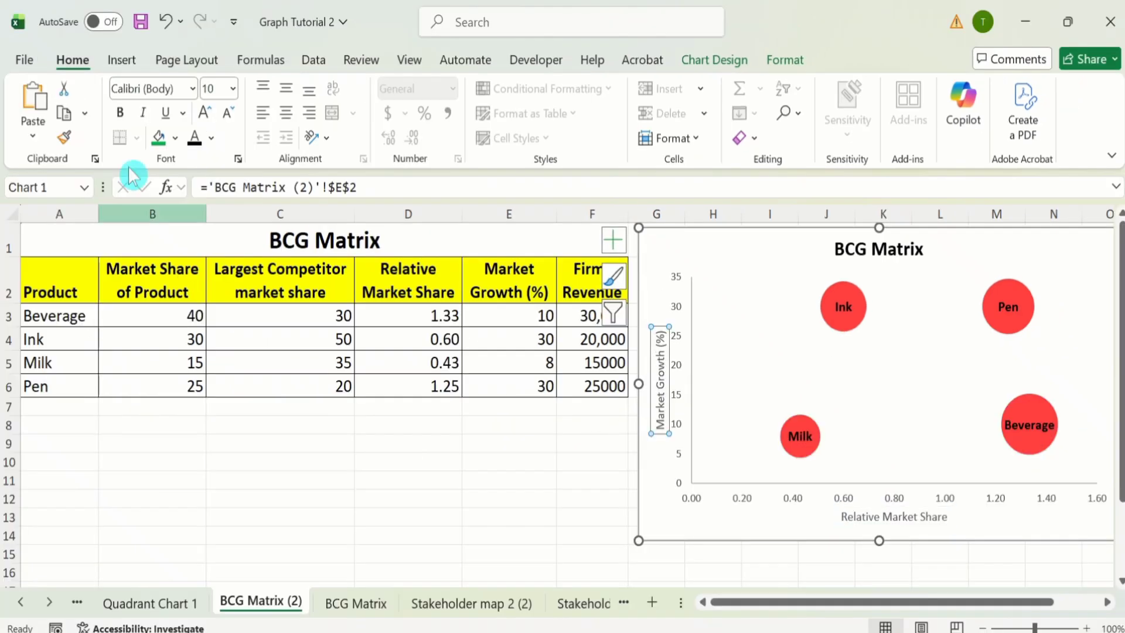
left_click(121, 115)
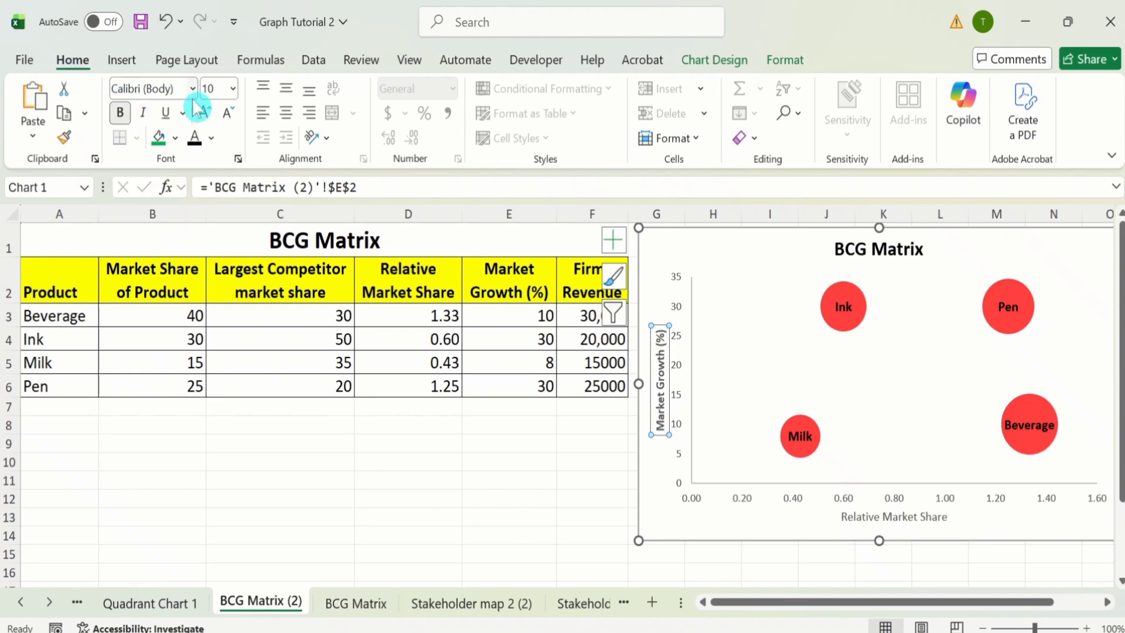
left_click(232, 88)
left_click(223, 208)
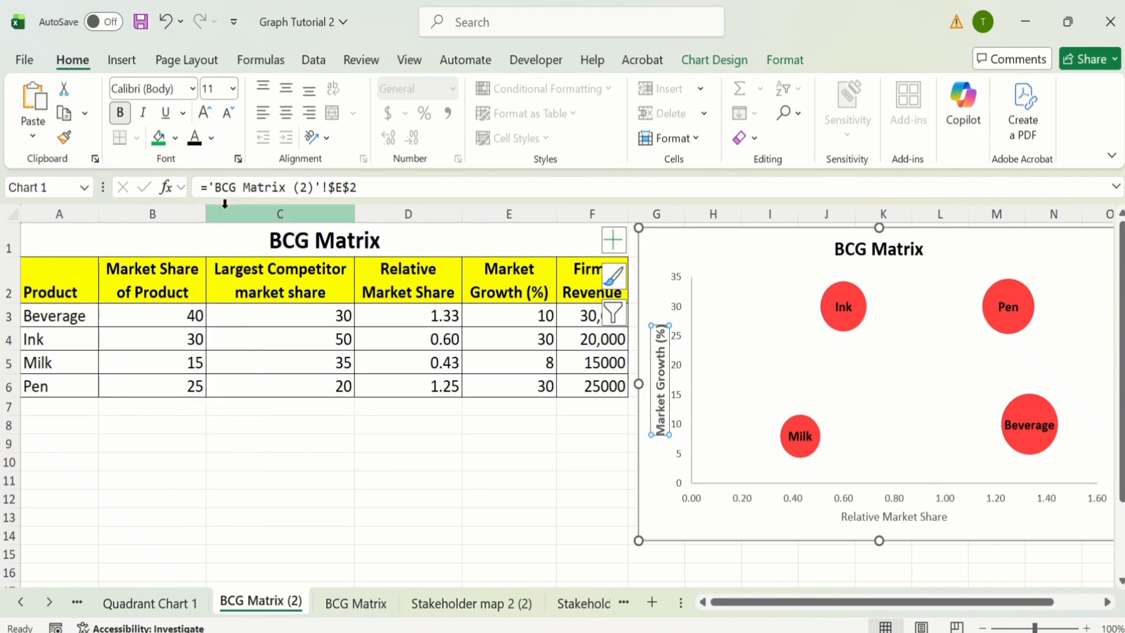
left_click(196, 140)
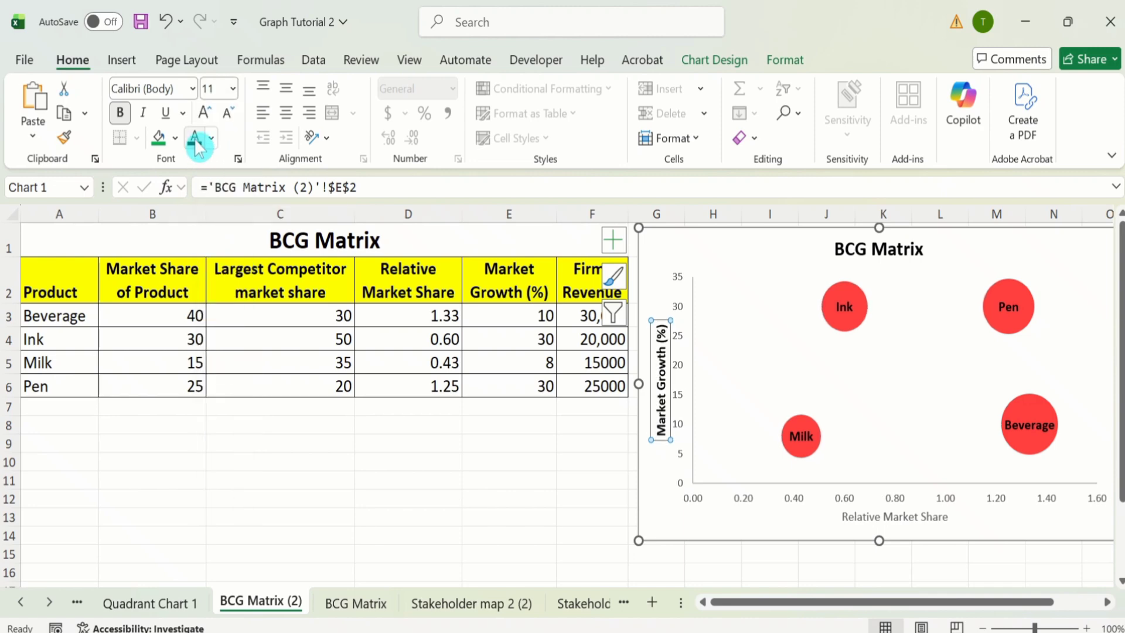
left_click(498, 532)
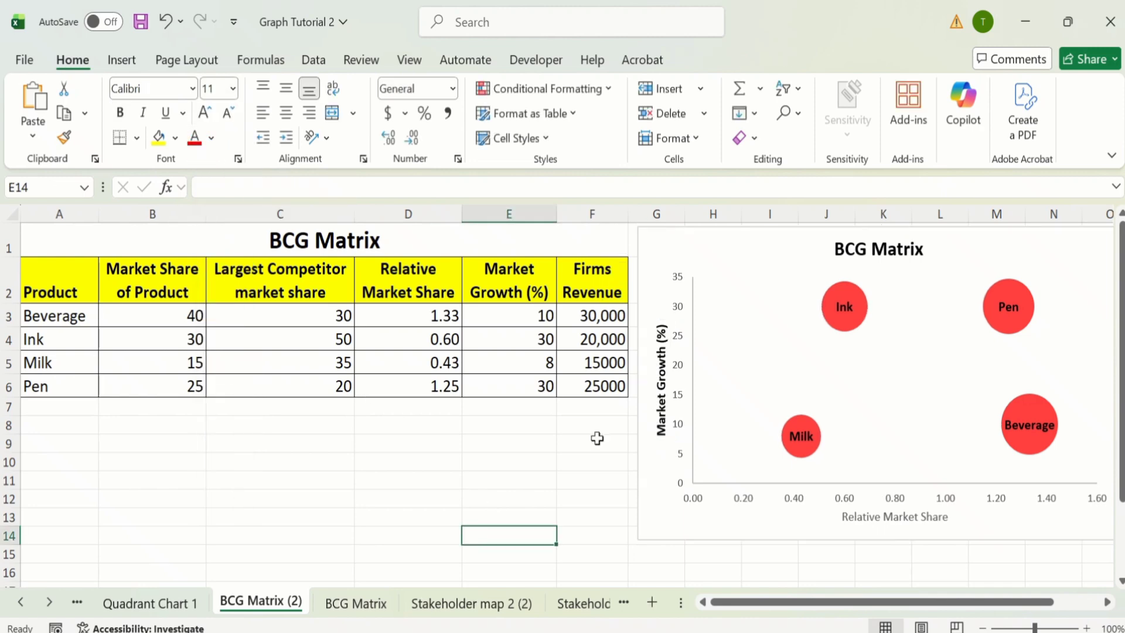
- Copy the vertical axis title's formatting to the horizontal axis title and to both axes' number labels with Format Painter
left_click(662, 361)
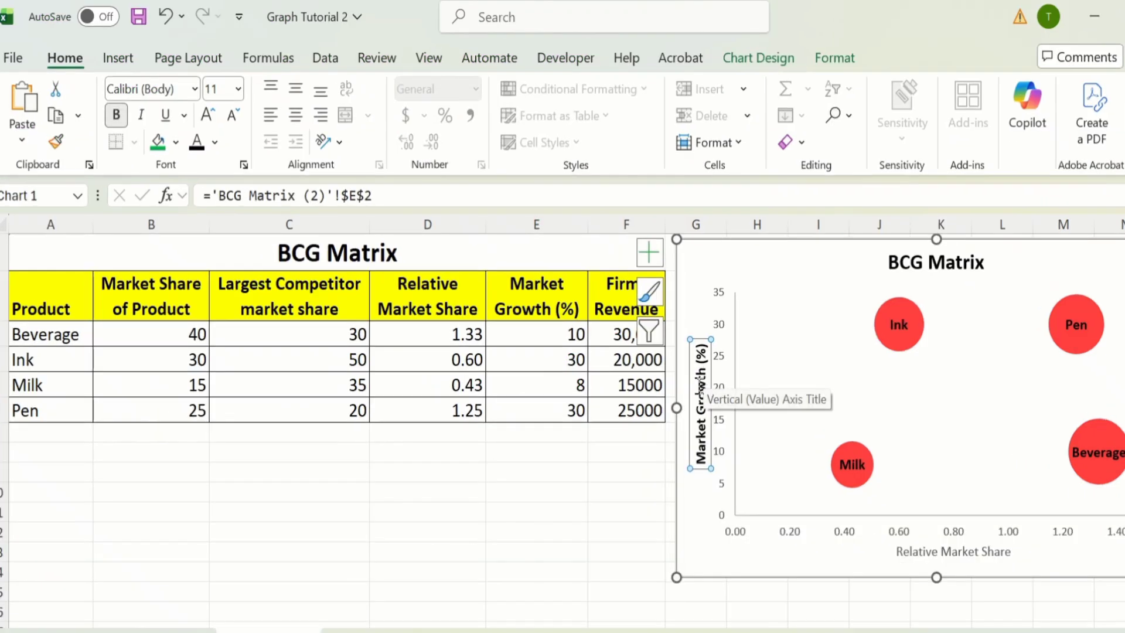
left_click(56, 143)
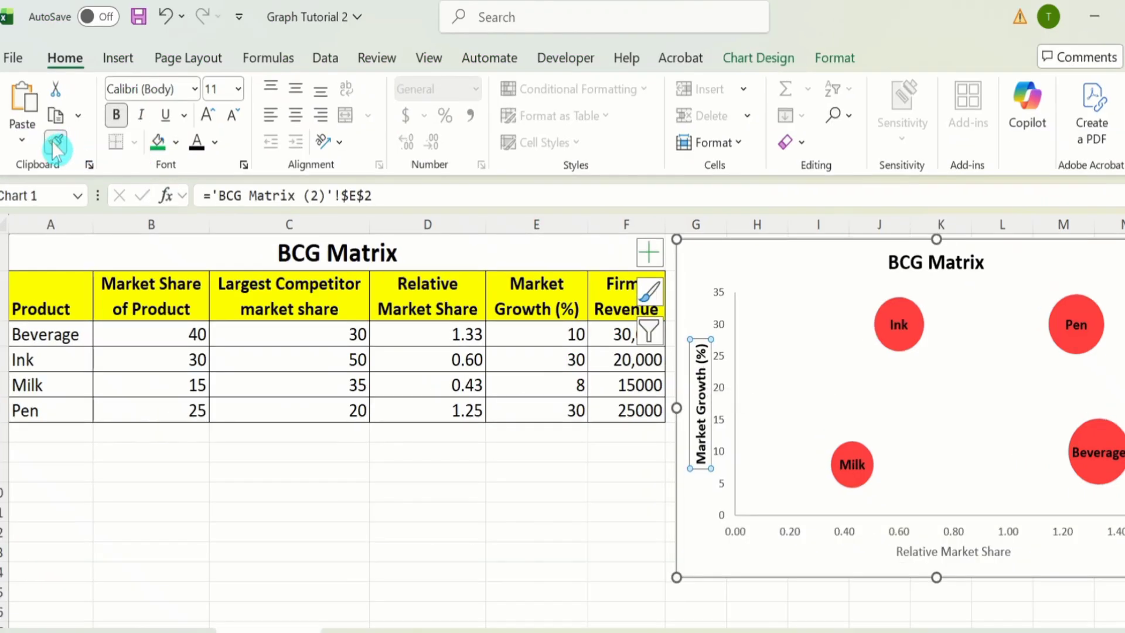
left_click(928, 552)
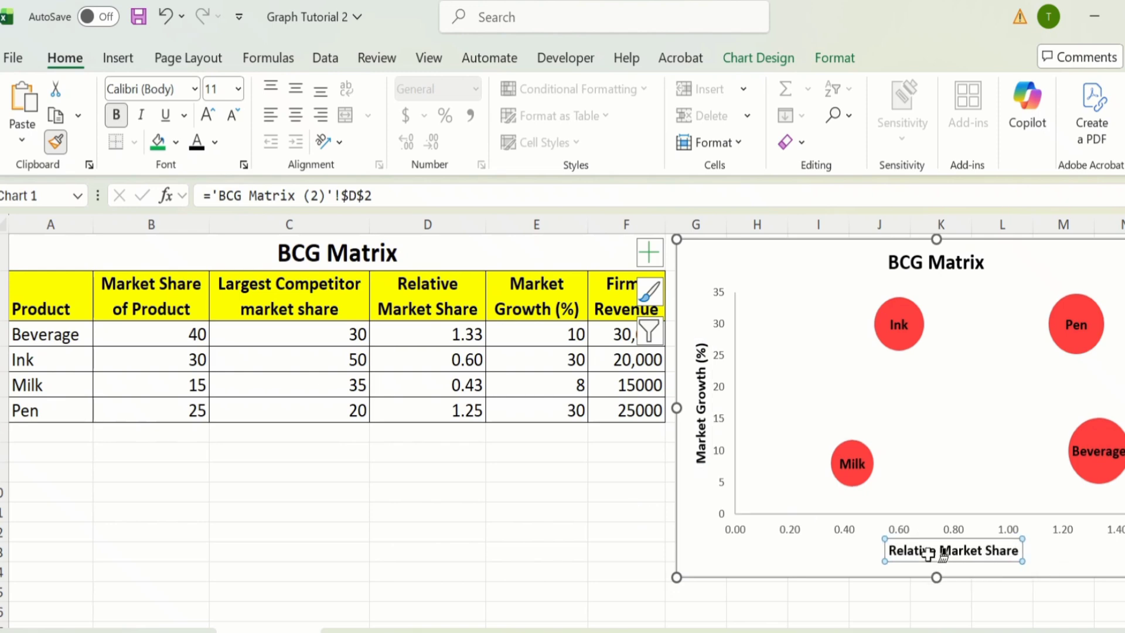
left_click(838, 528)
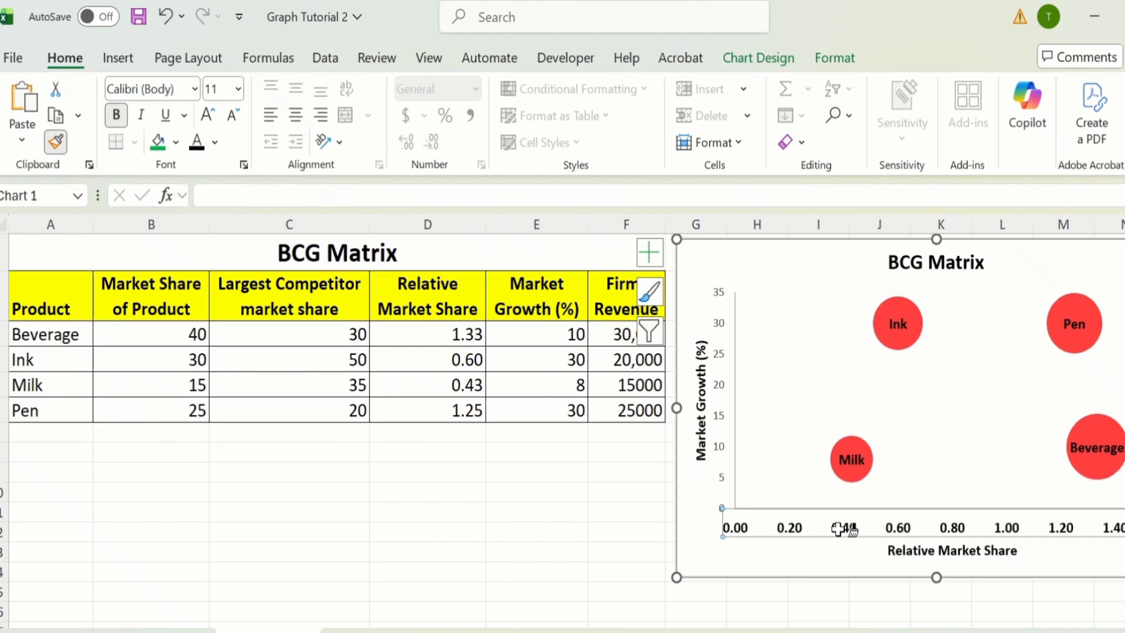
left_click(718, 387)
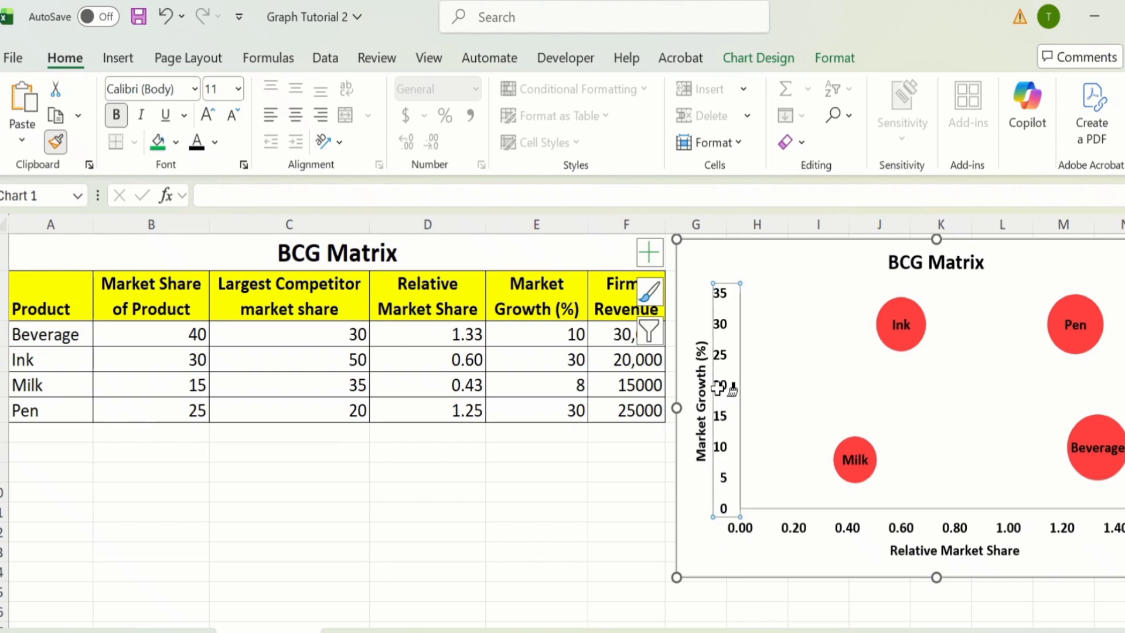
left_click(520, 531)
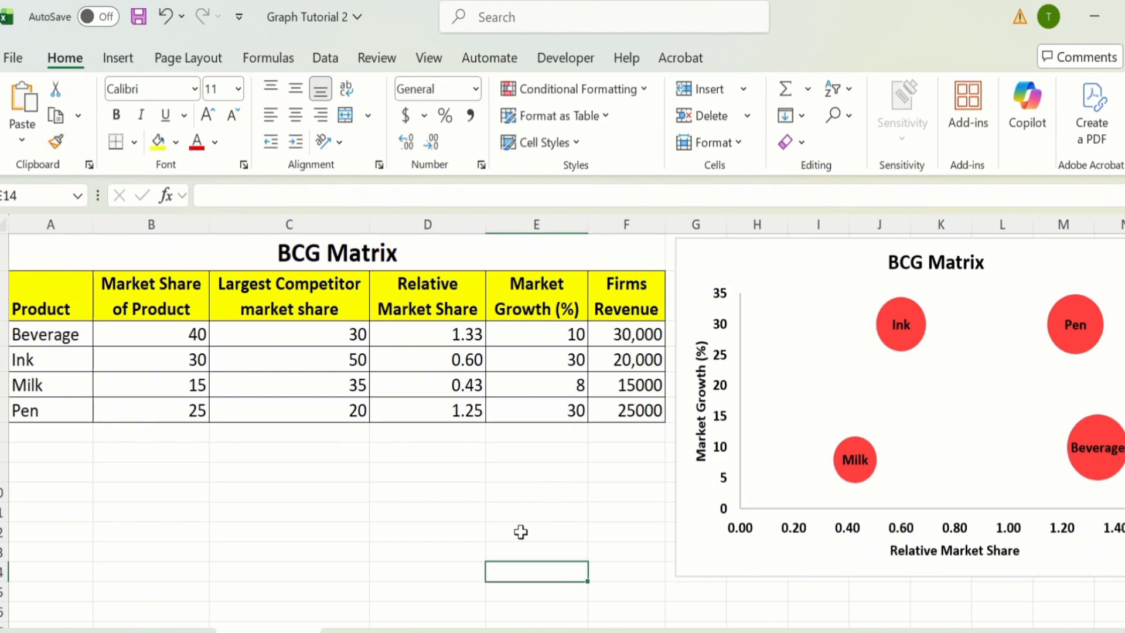
- Set the maximum bound of the chart's vertical axis to 40
left_click(724, 326)
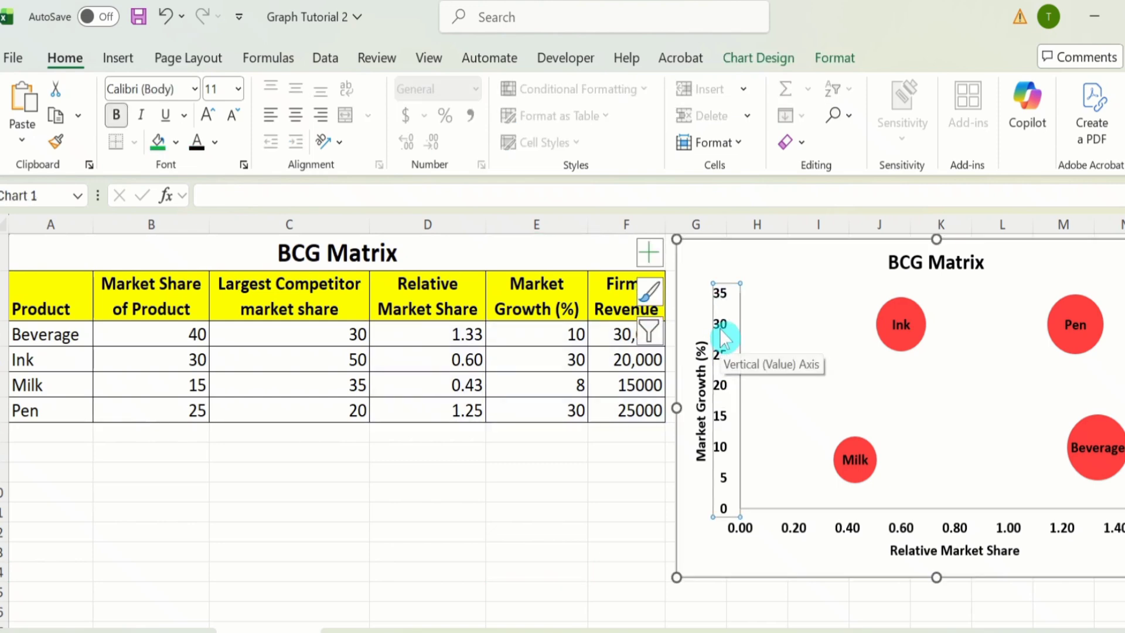
right_click(720, 331)
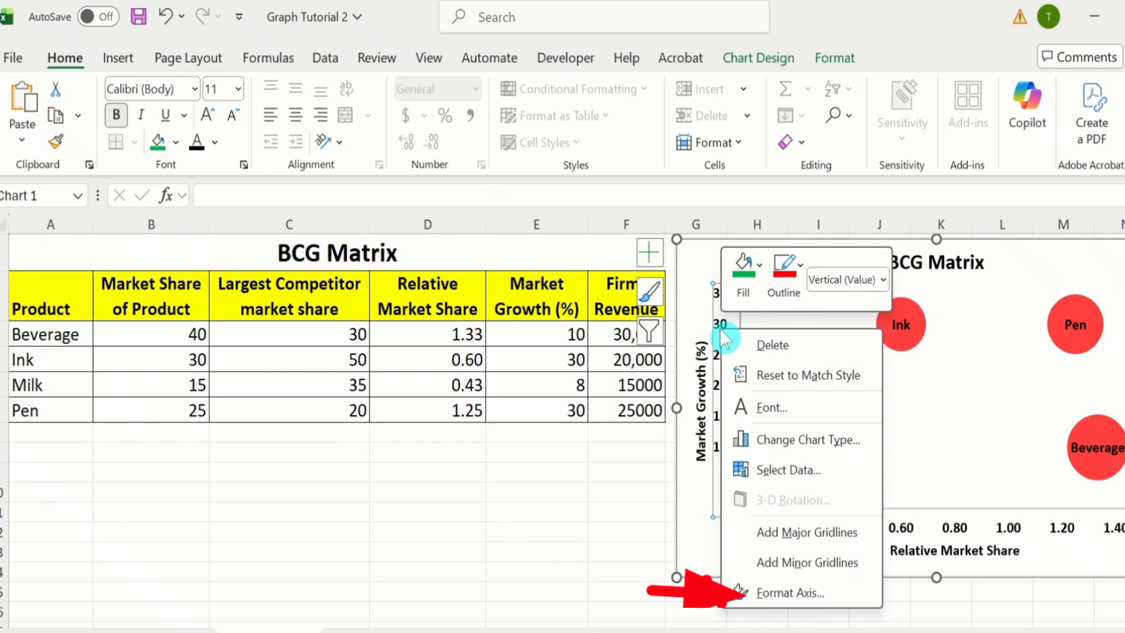
left_click(786, 591)
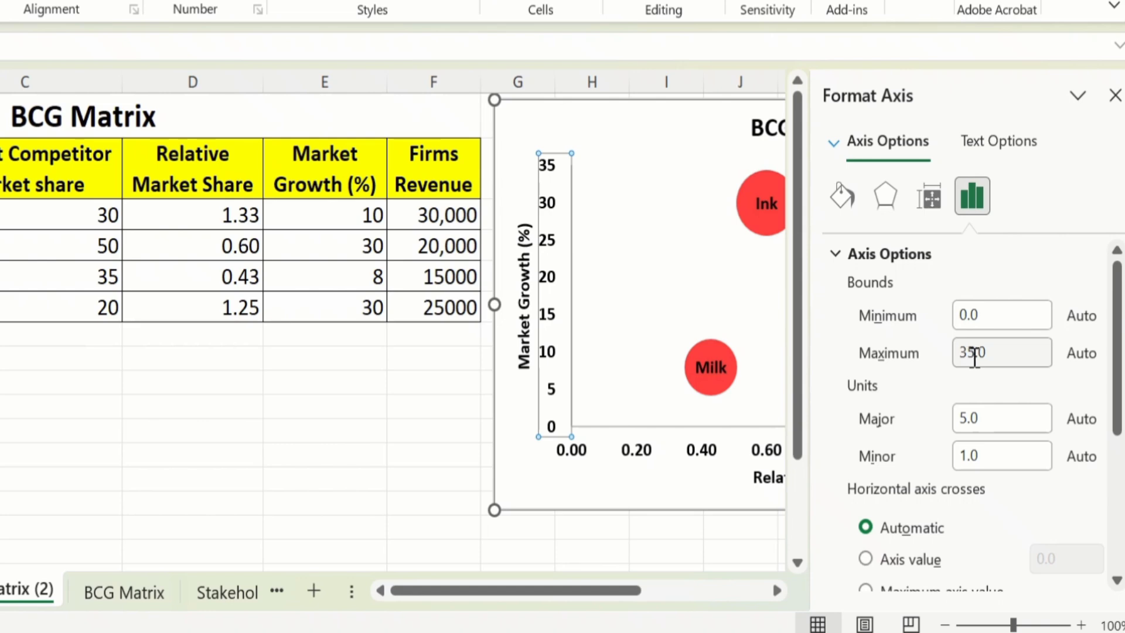
left_click(974, 354)
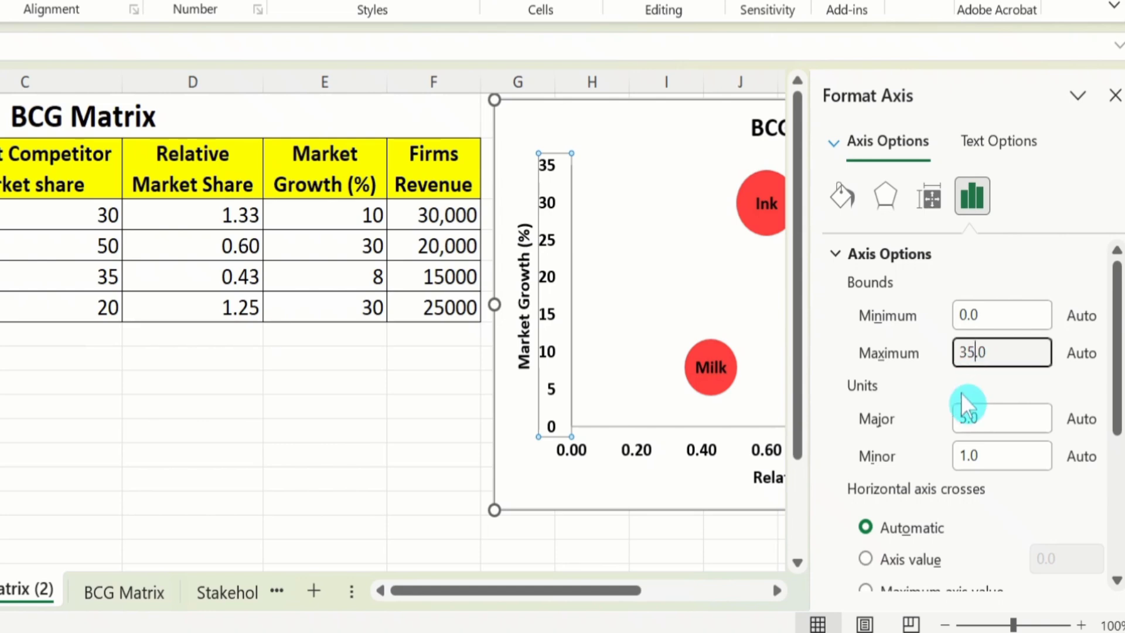
key("BackSpace")
key("BackSpace")
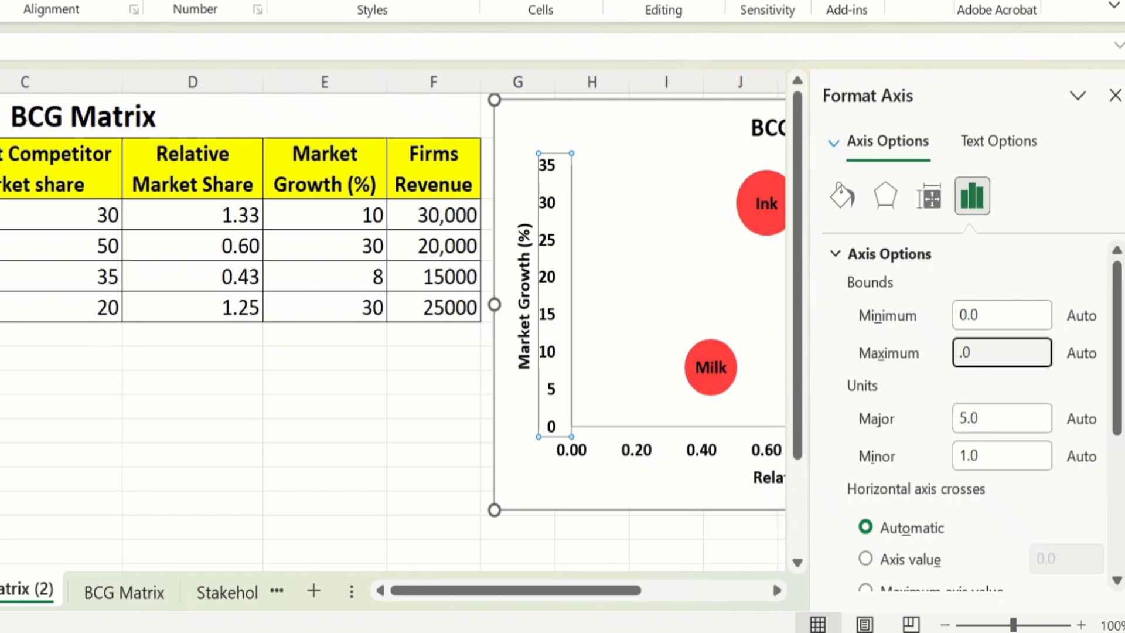
type("40")
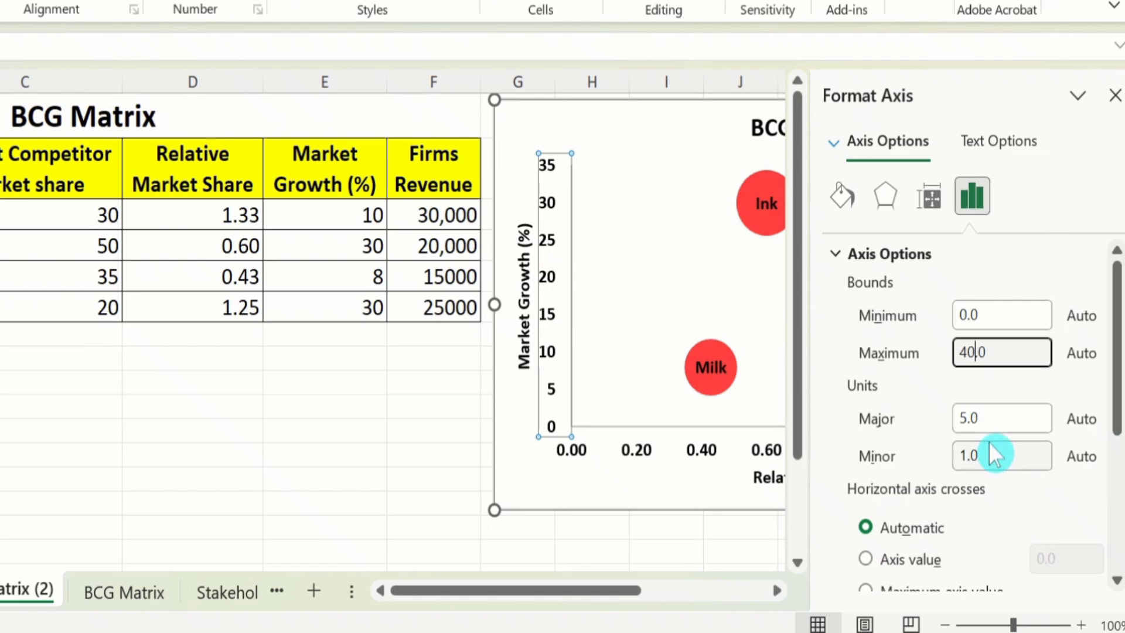
- Set the vertical axis's major unit to 10
left_click(970, 418)
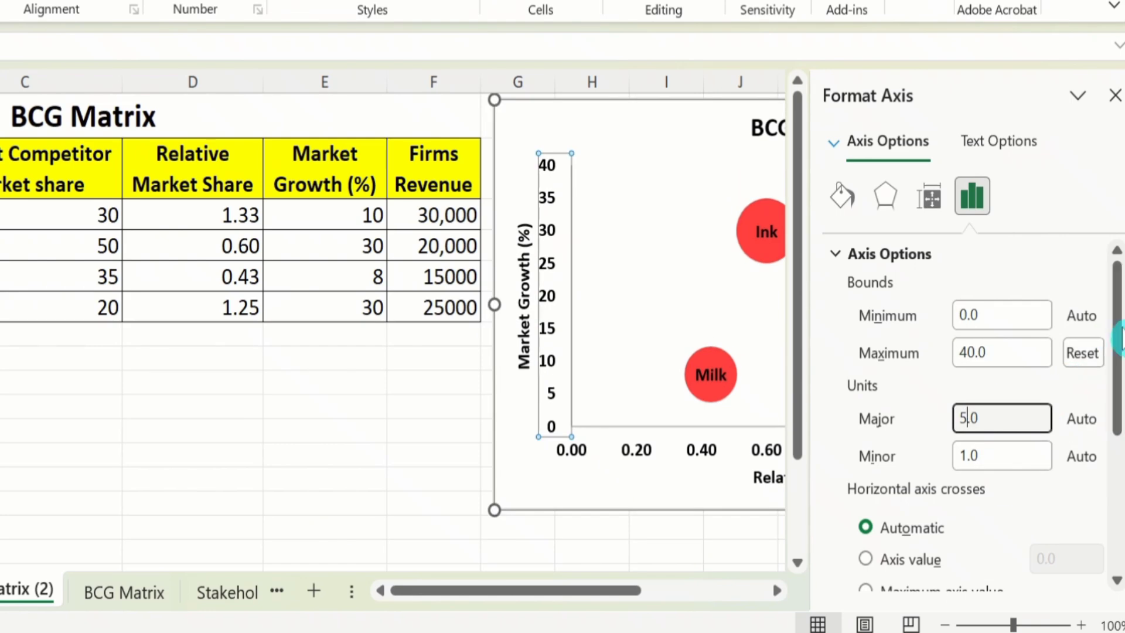
scroll(1116, 340, "down", 3)
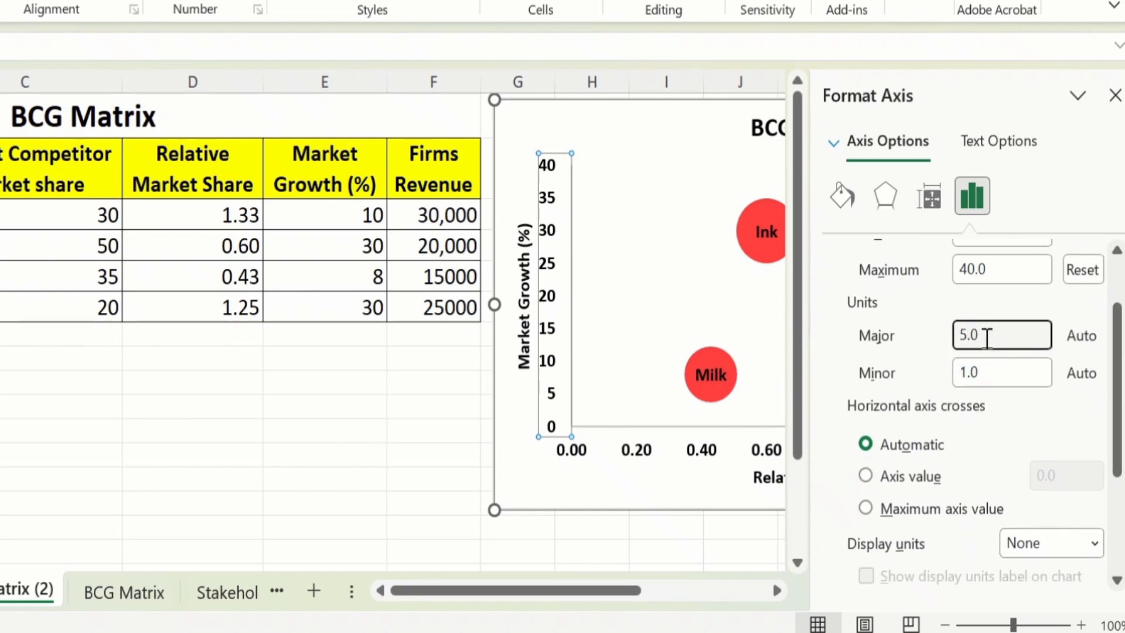
key("BackSpace")
type("10")
left_click(991, 373)
- Make the horizontal axis cross the vertical axis at the axis value 20
scroll(983, 477, "down", 3)
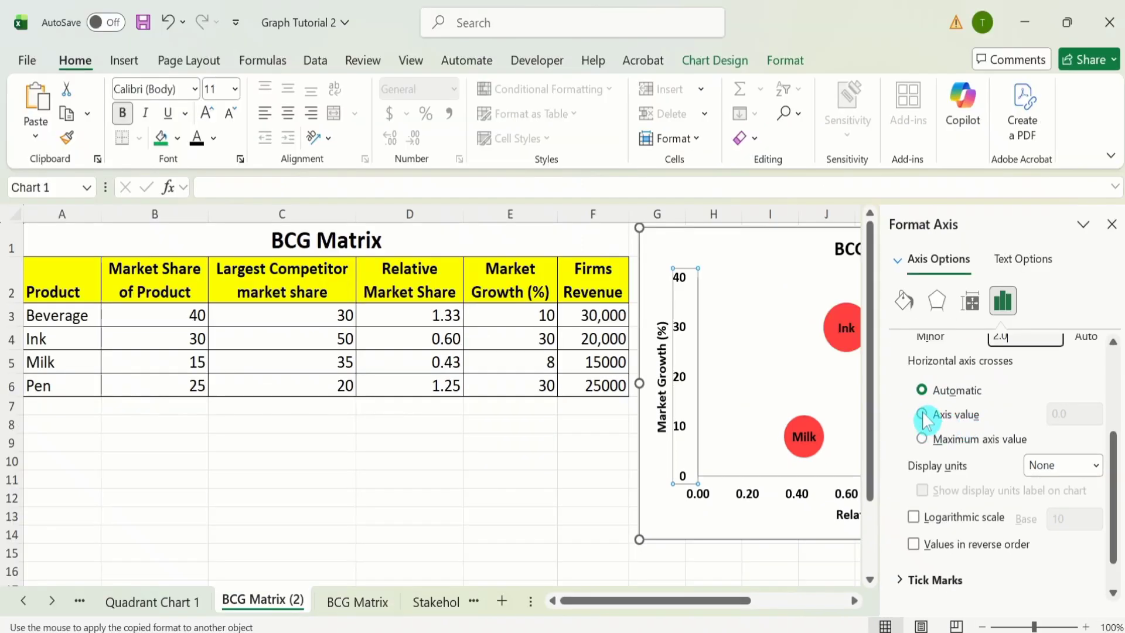
left_click(923, 417)
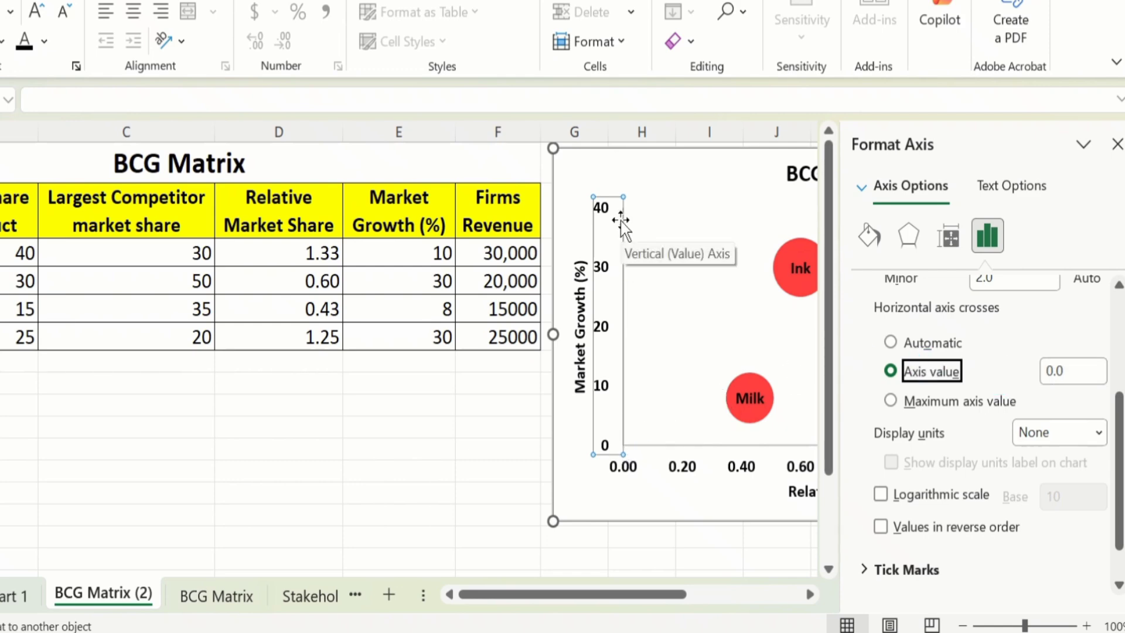
left_click(1053, 368)
left_click(1050, 371)
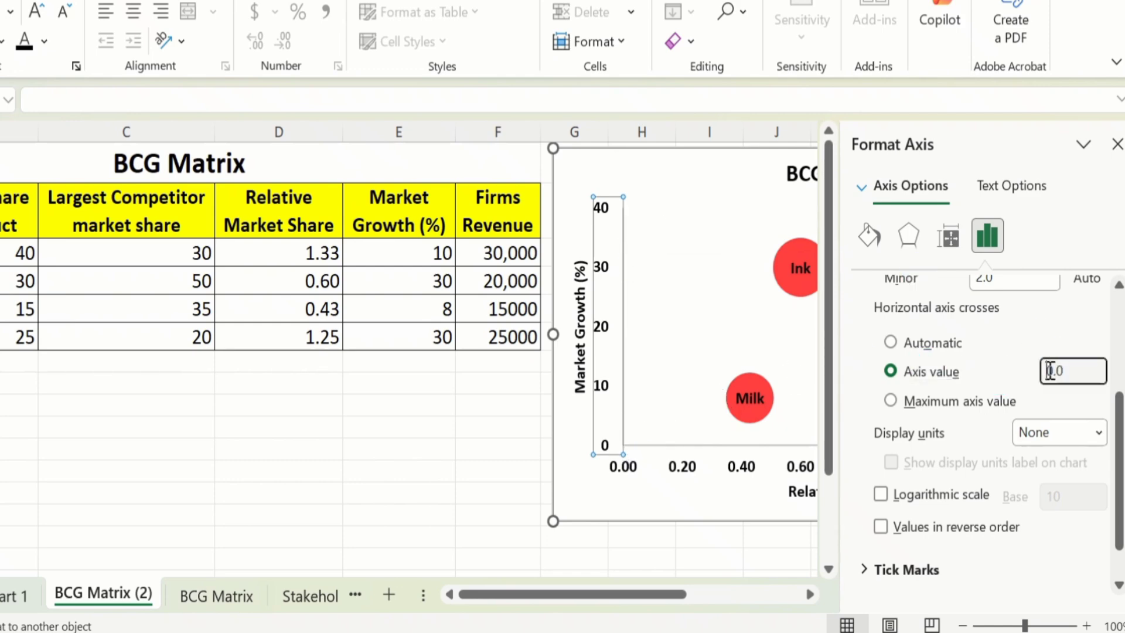
type("2")
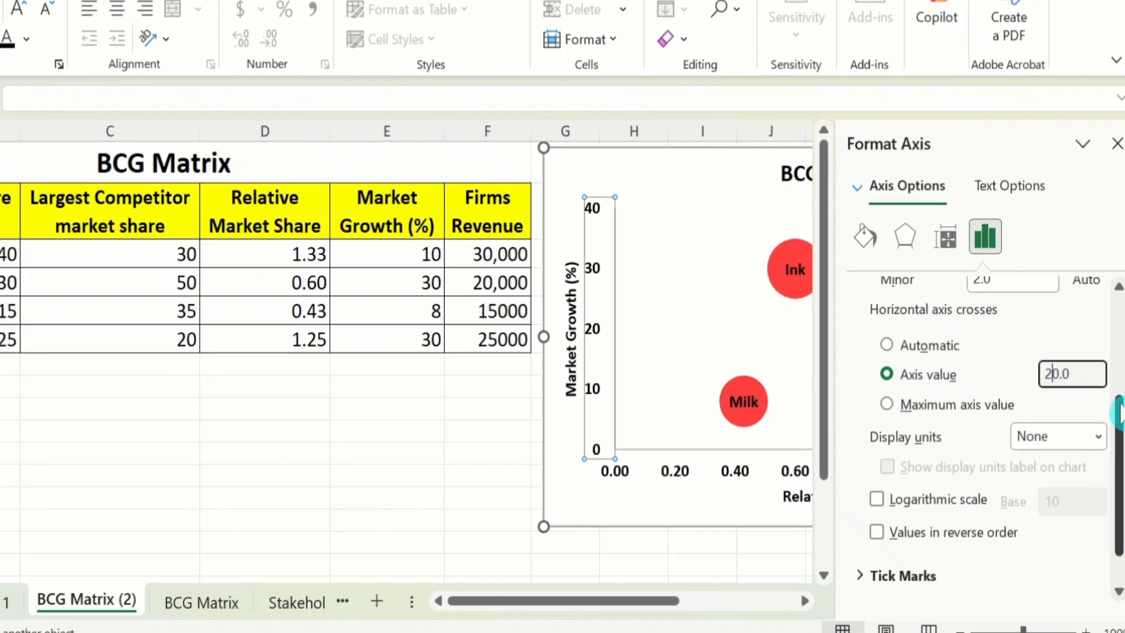
scroll(1119, 413, "down", 2)
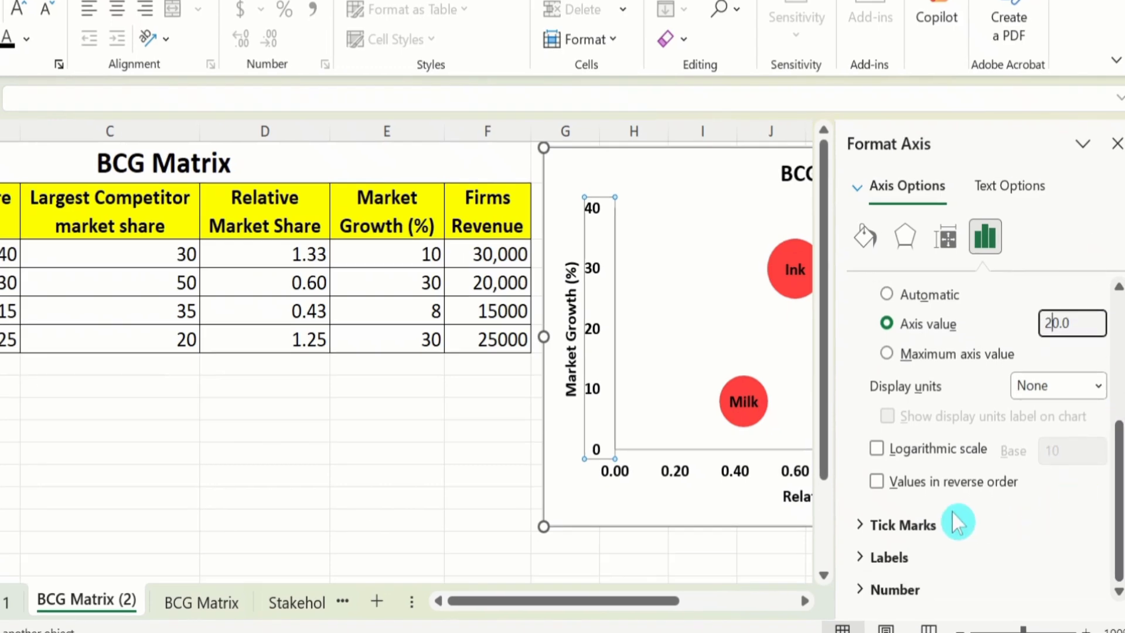
- Set both the major and minor tick marks of the vertical axis to Outside
left_click(906, 526)
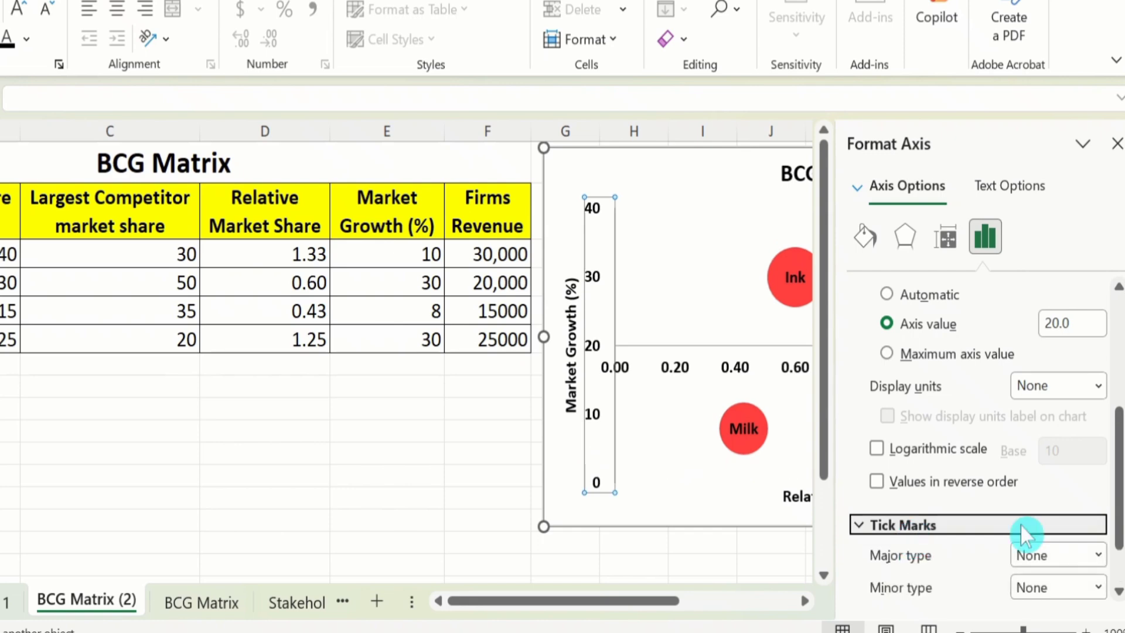
scroll(1119, 473, "down", 3)
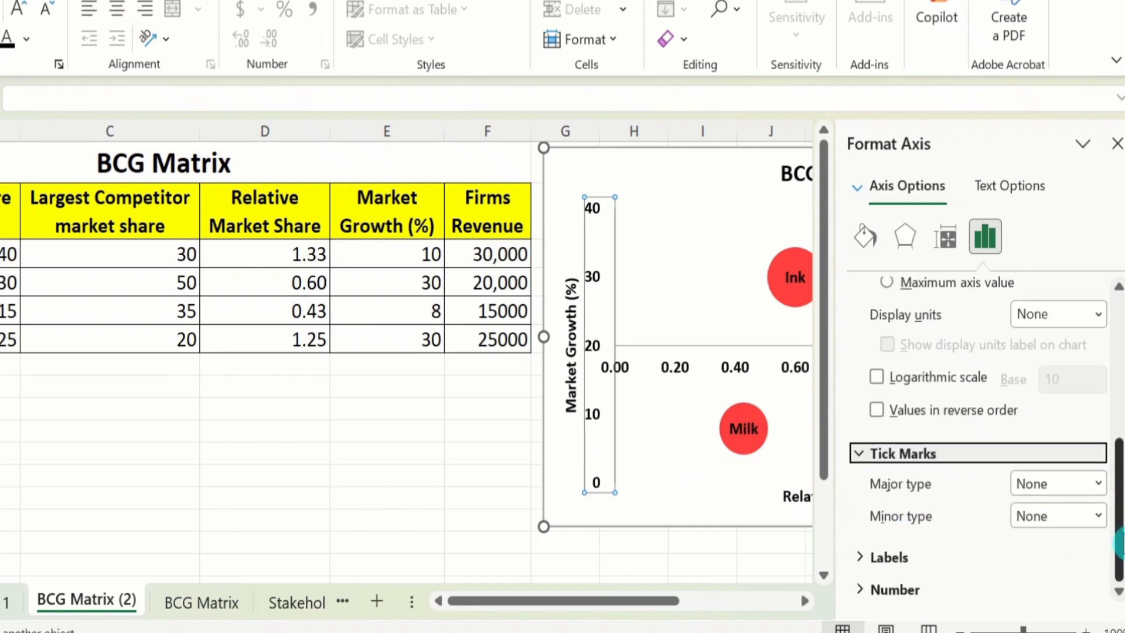
left_click(1097, 483)
left_click(1058, 556)
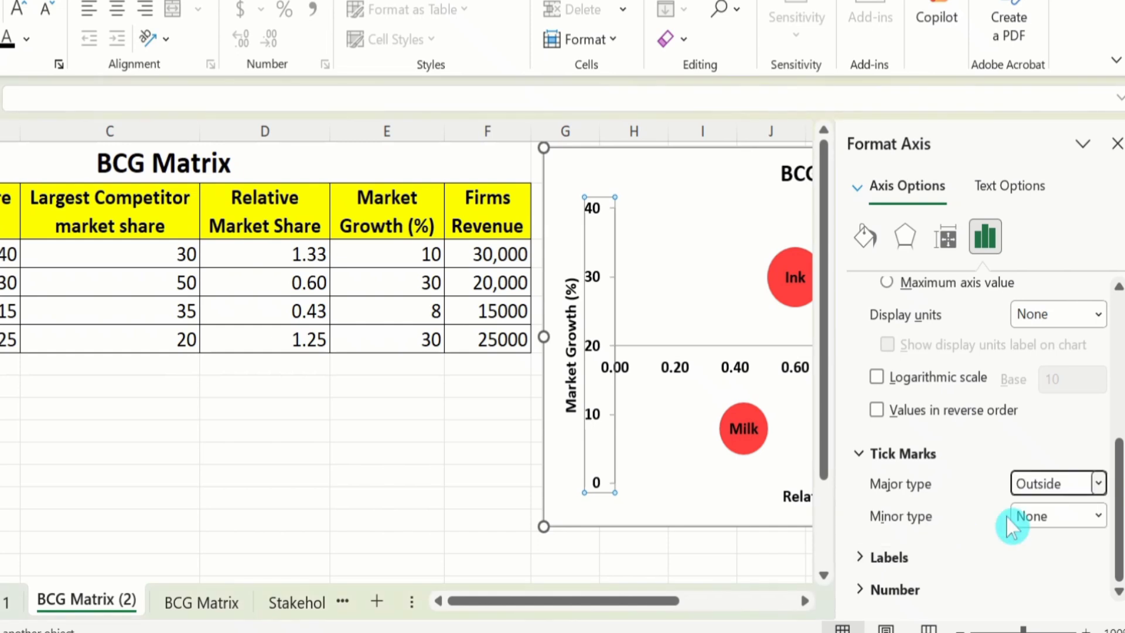
left_click(1098, 515)
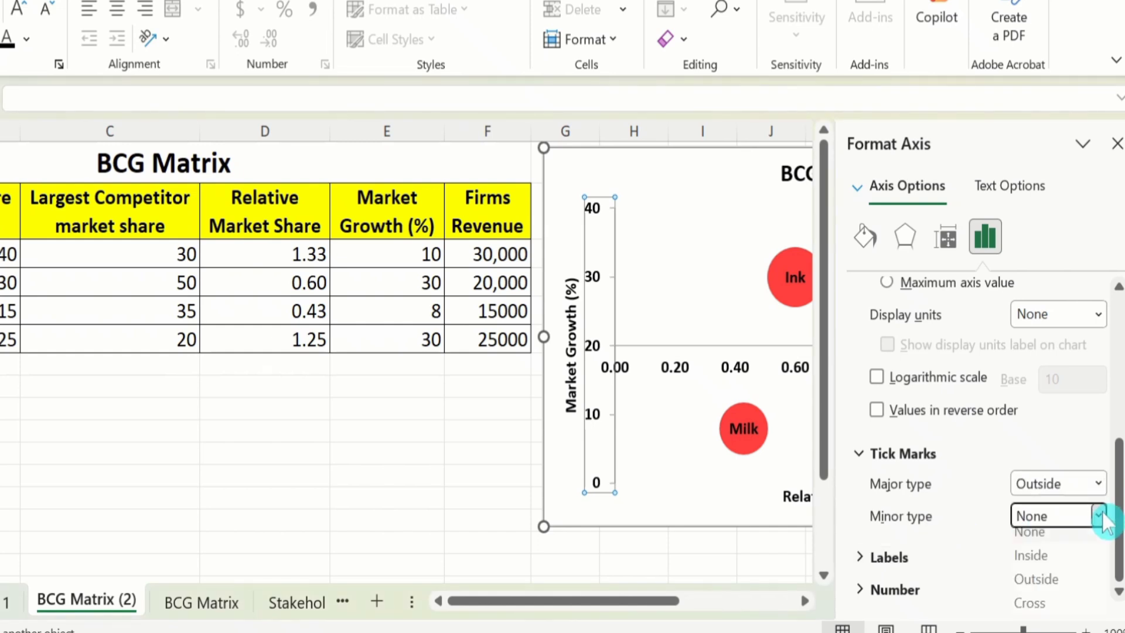
left_click(1055, 587)
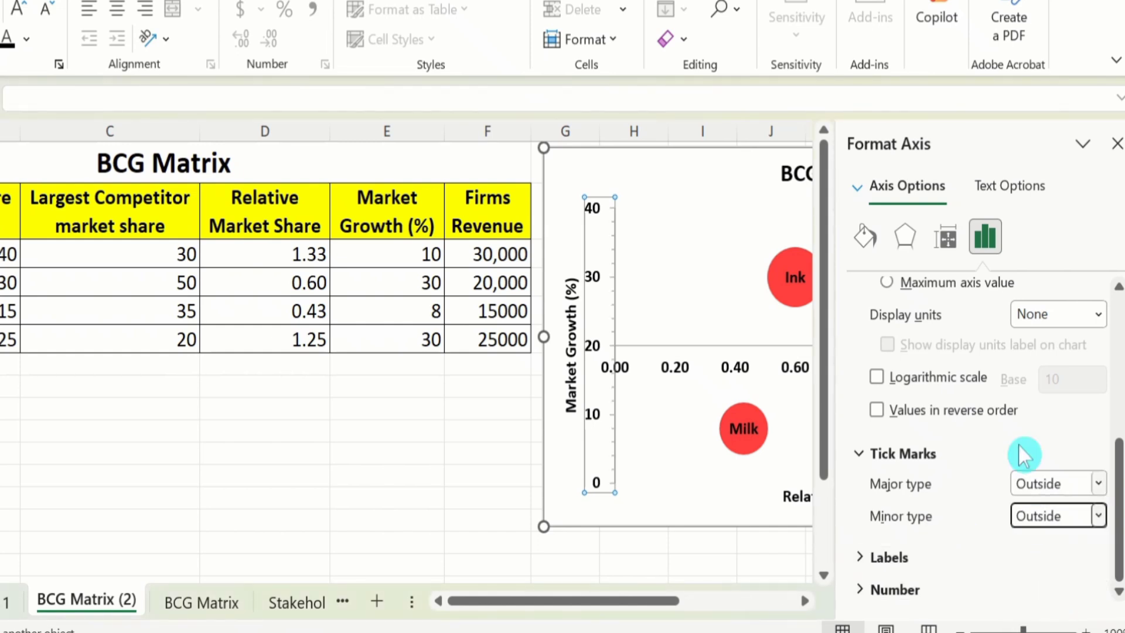
- Format the vertical axis line in black with a width of 1.5 pt
left_click(862, 231)
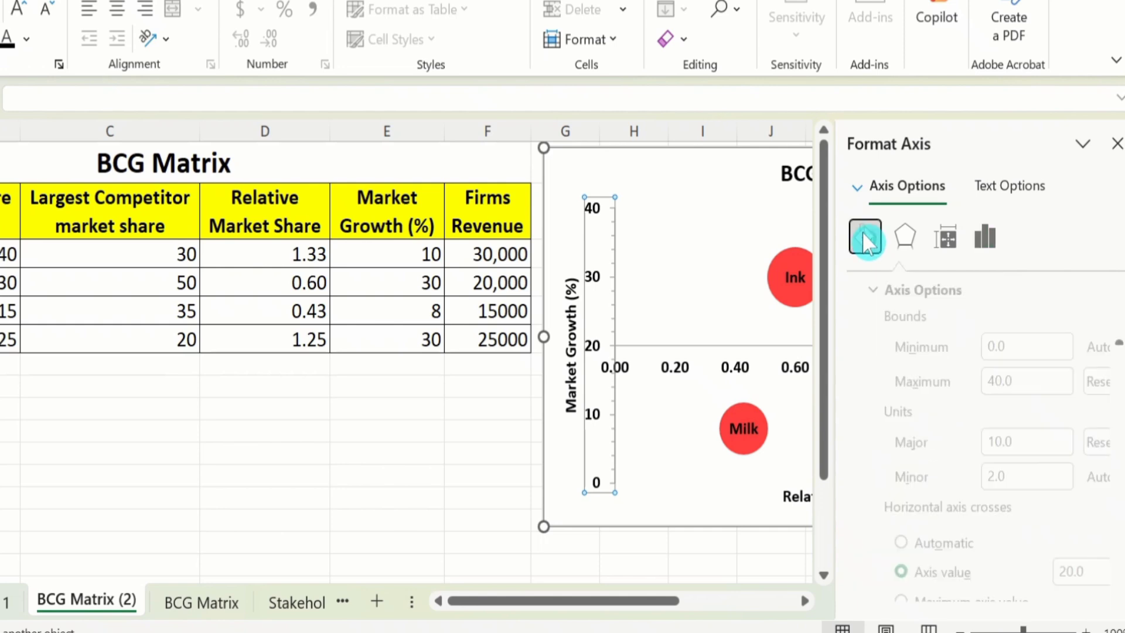
left_click(891, 322)
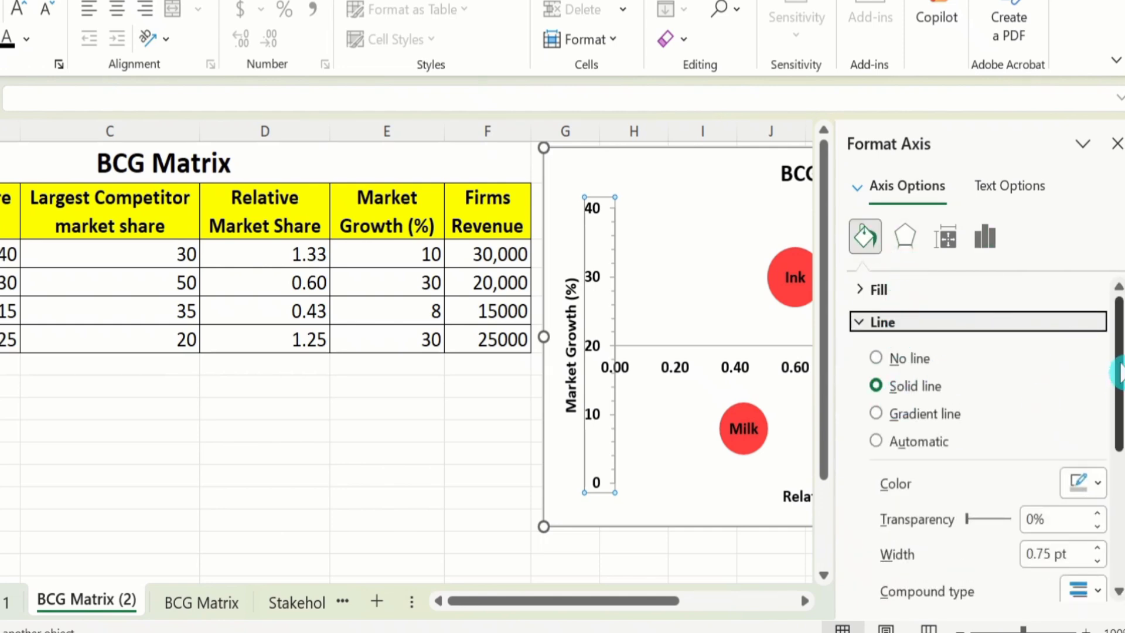
scroll(1120, 369, "down", 3)
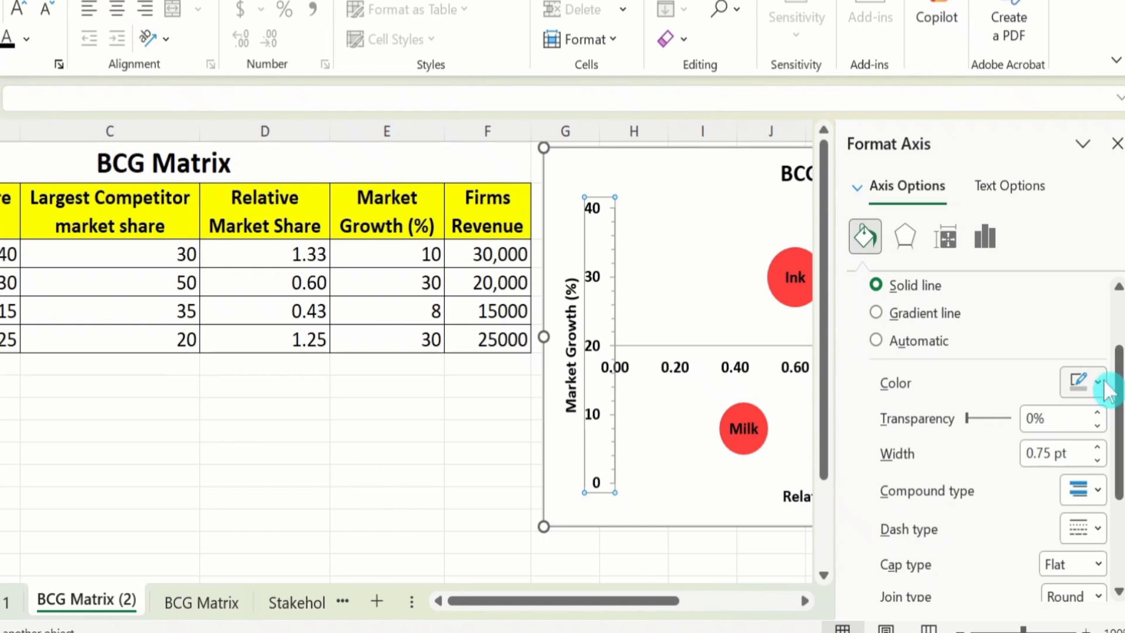
left_click(1098, 382)
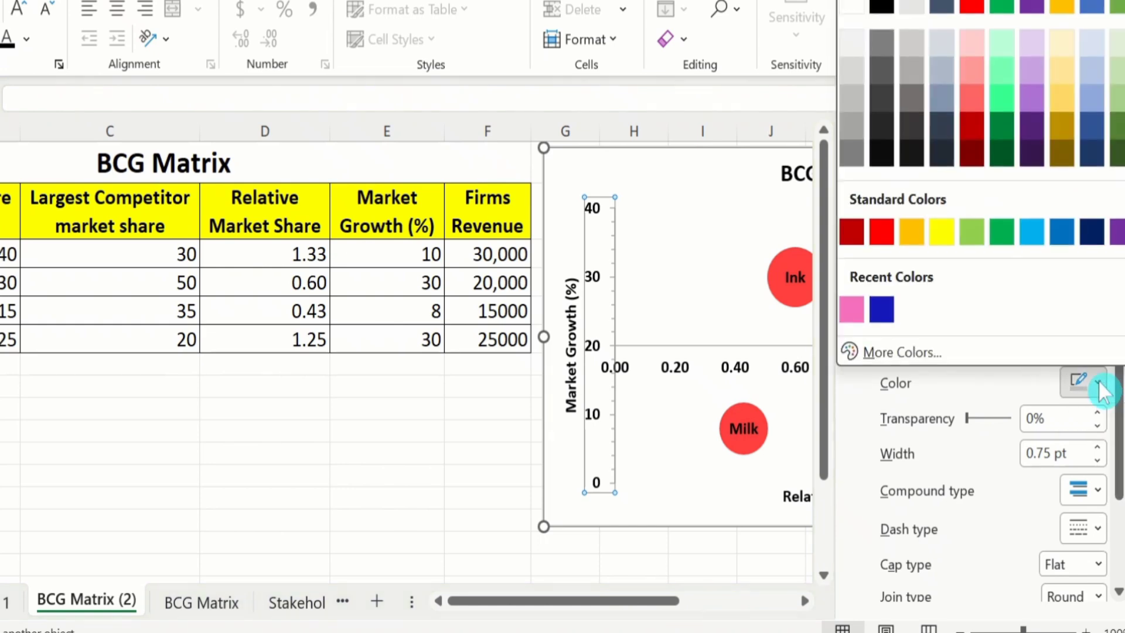
left_click(888, 7)
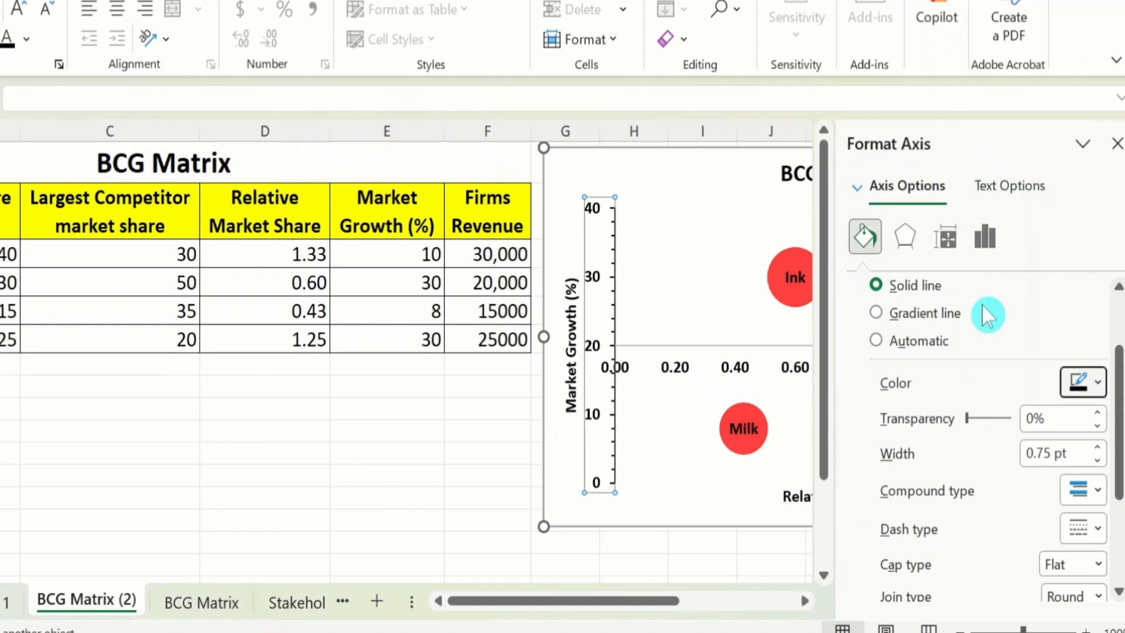
left_click(1097, 447)
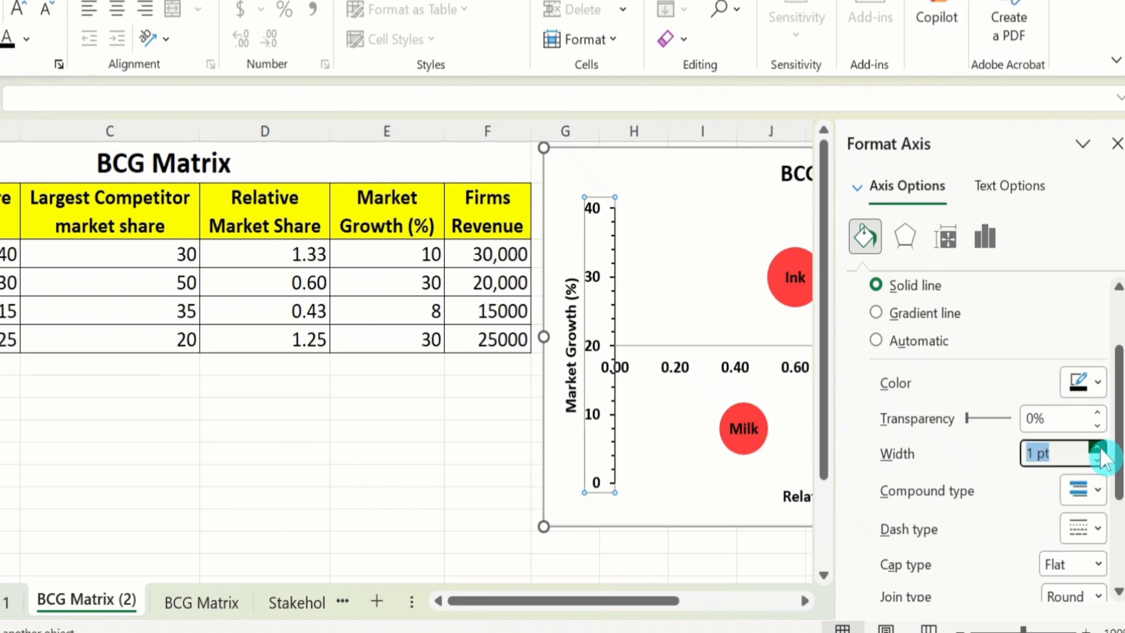
left_click(1098, 447)
left_click(1097, 447)
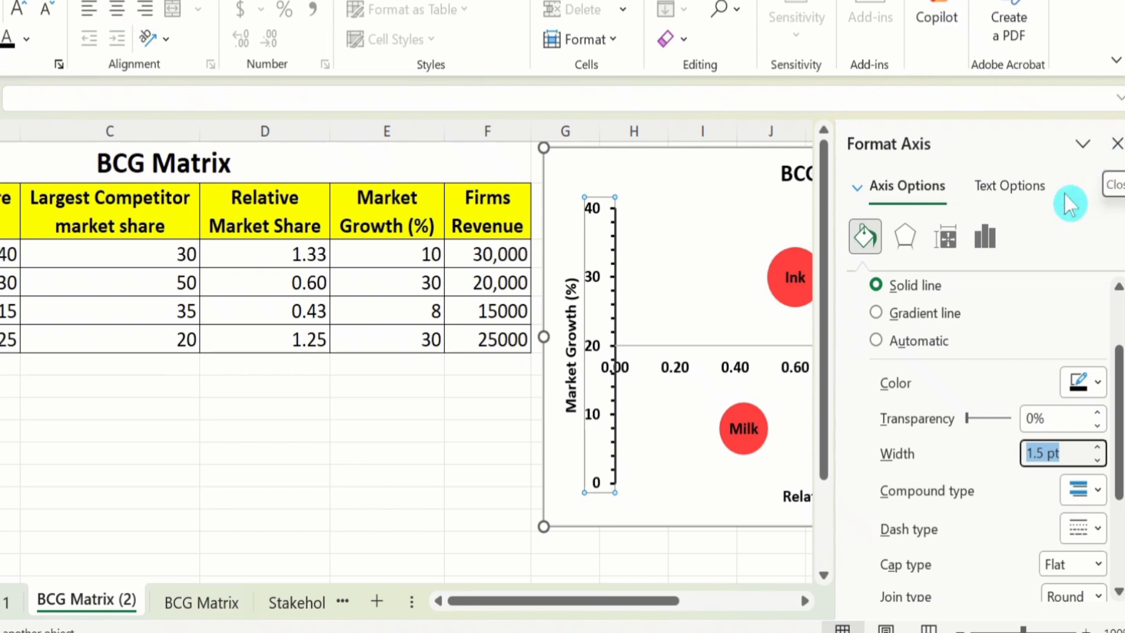
- Hide the vertical axis's number labels by setting their text fill to No fill
left_click(1014, 187)
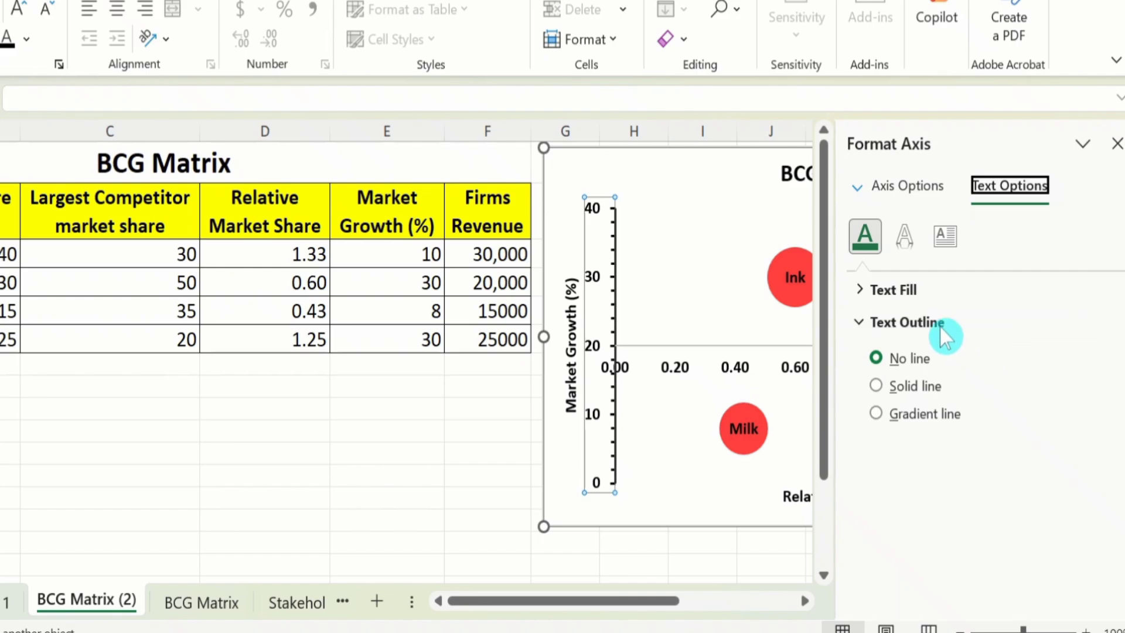
left_click(912, 290)
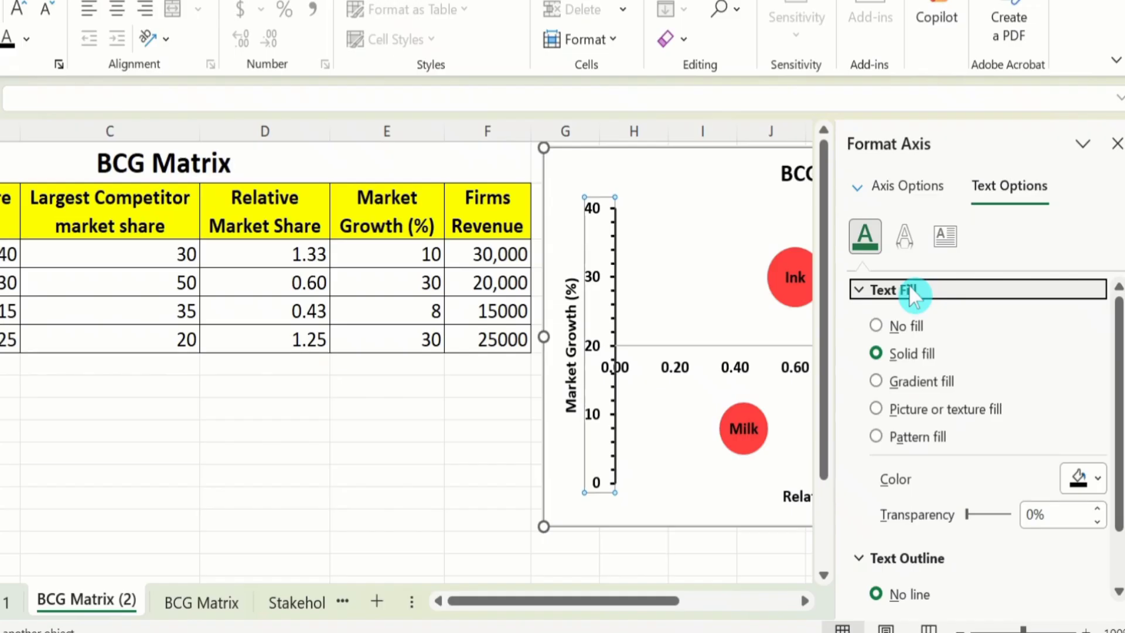
left_click(876, 326)
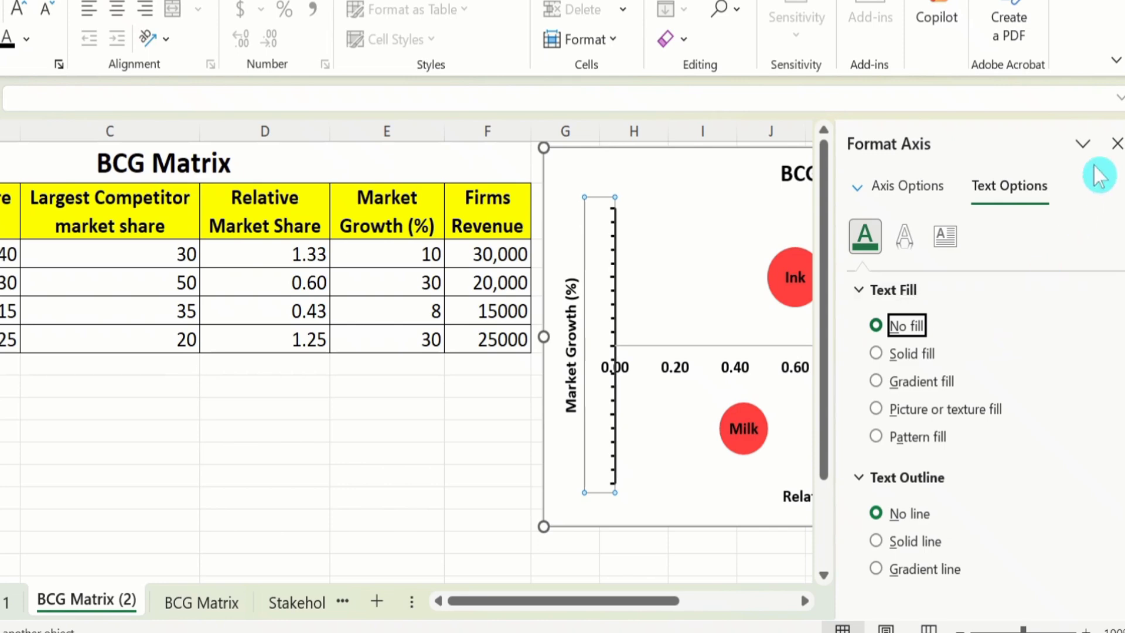
left_click(1117, 145)
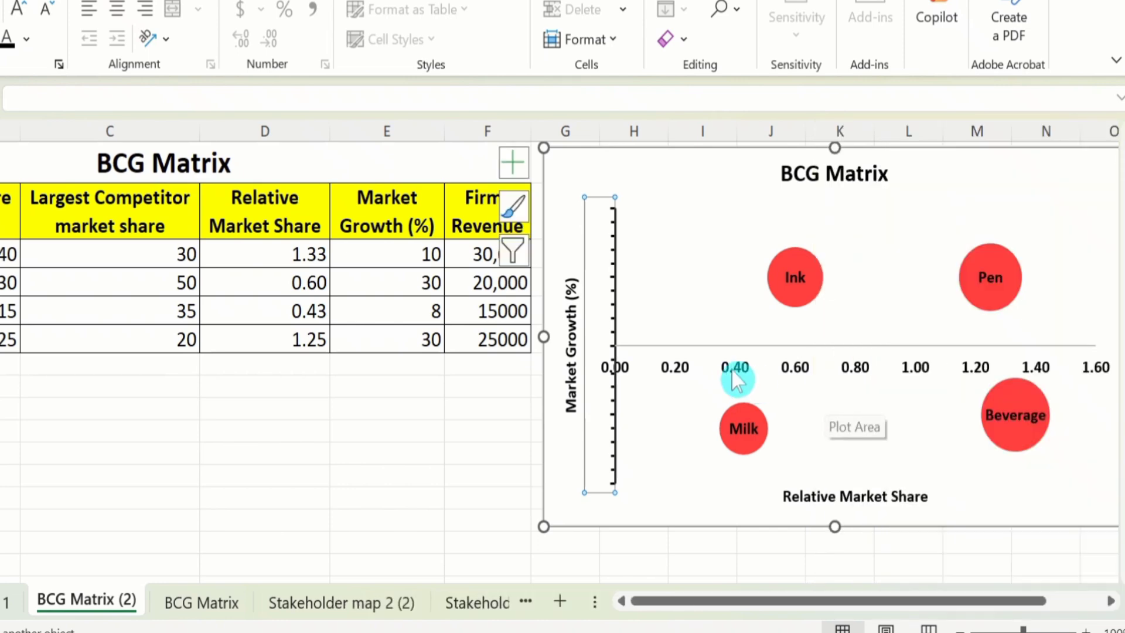
- Set the horizontal axis's minimum bound to 0.2 and its major unit to 0.4
left_click(740, 373)
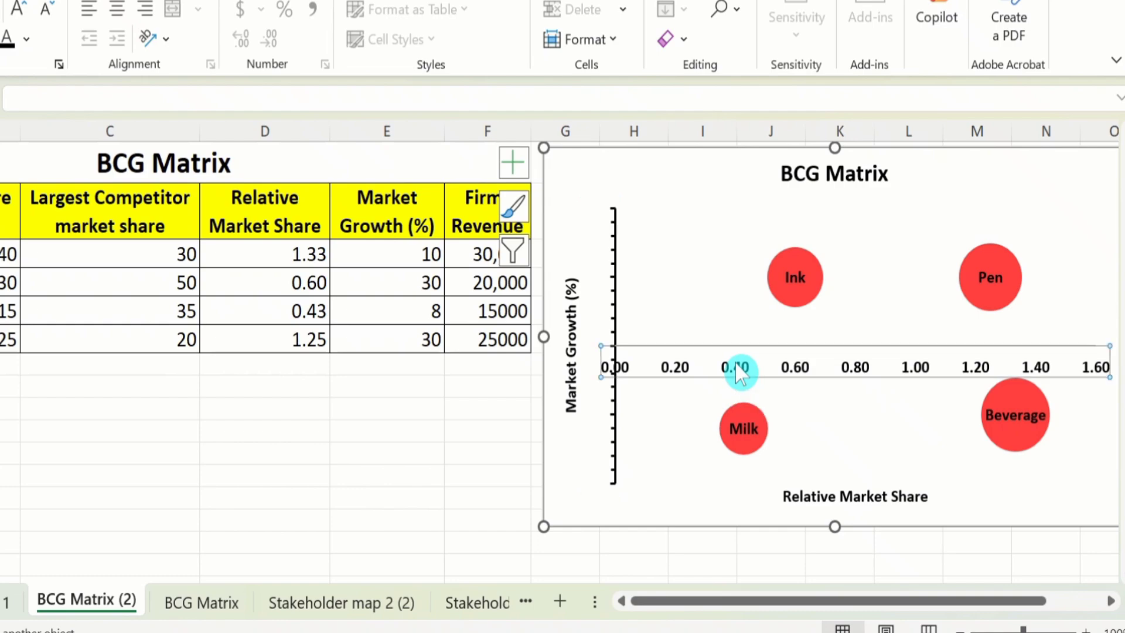
right_click(738, 368)
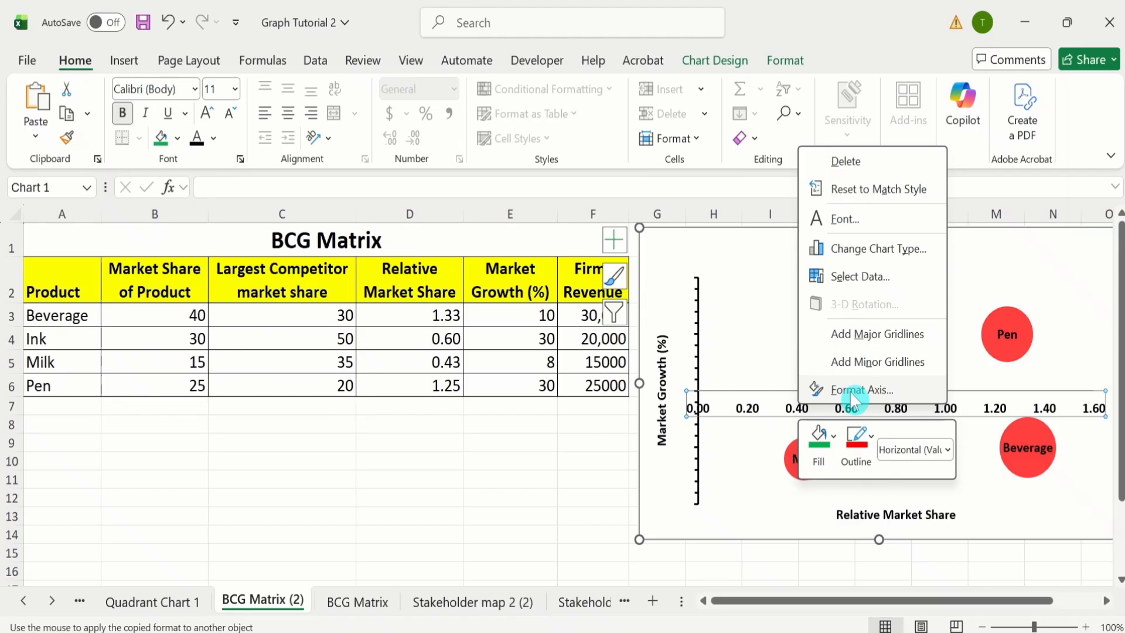
left_click(850, 389)
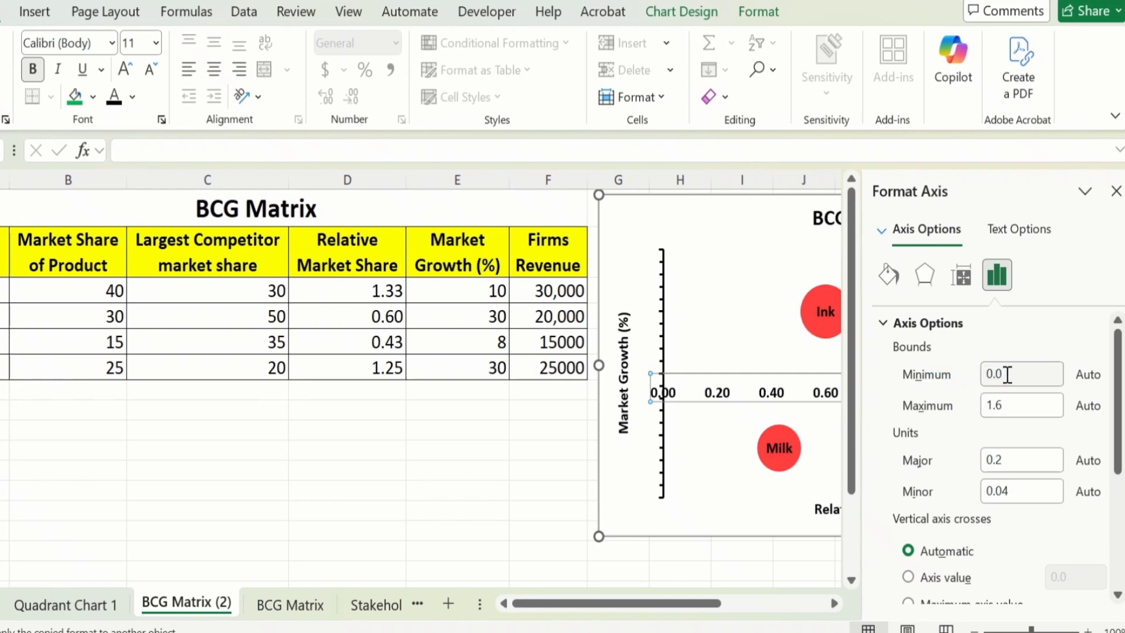
left_click(1007, 374)
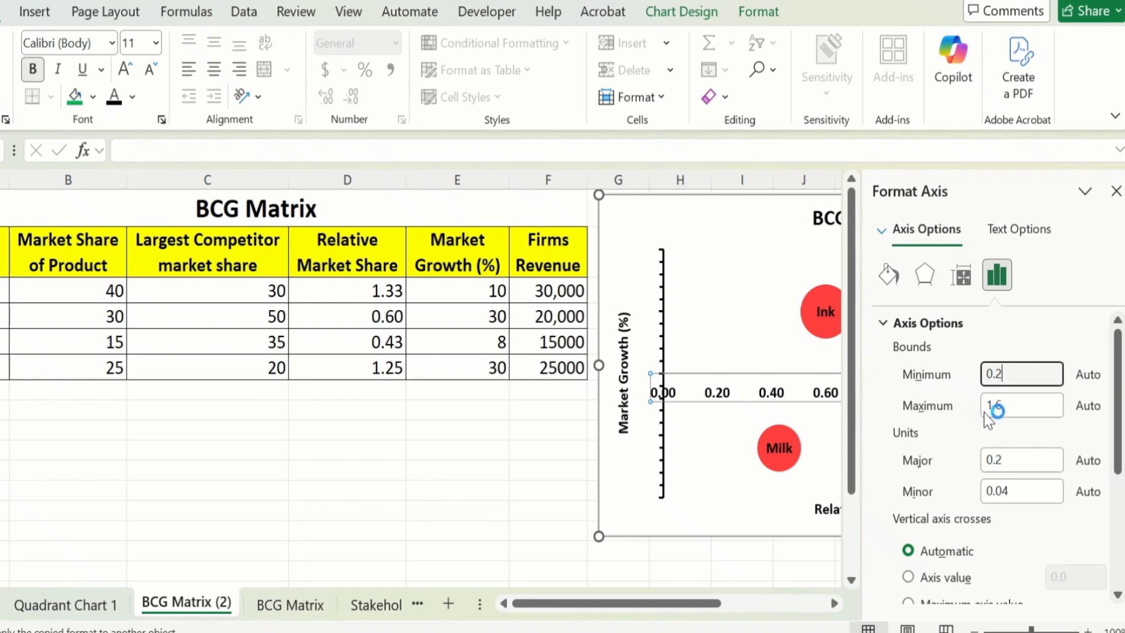
left_click(1017, 406)
left_click_drag(1117, 404, 1117, 452)
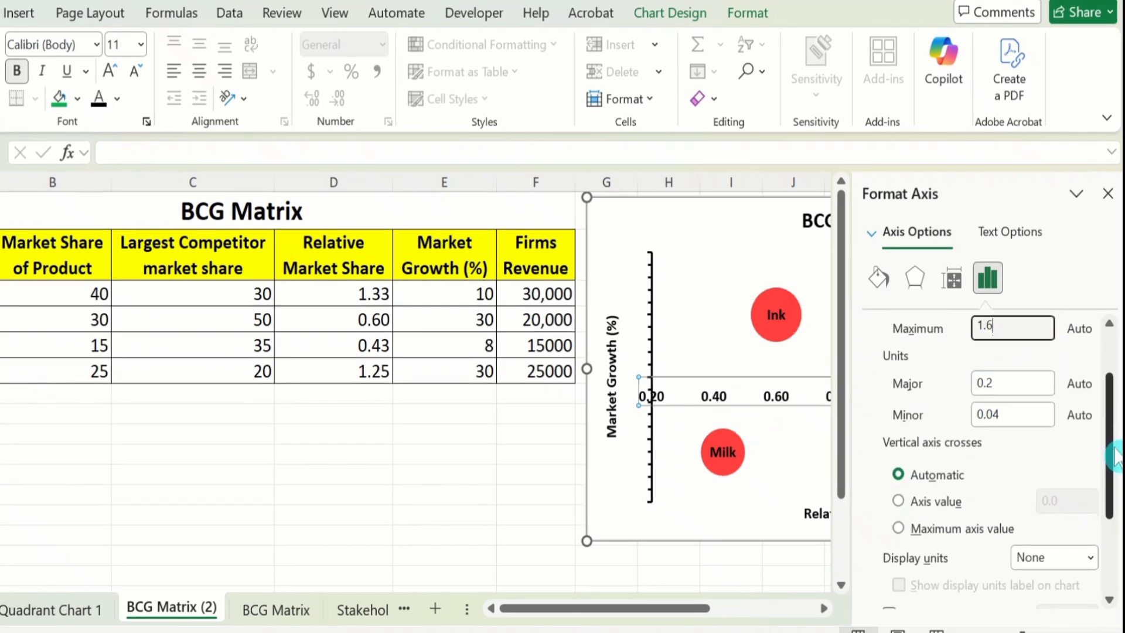
left_click(999, 375)
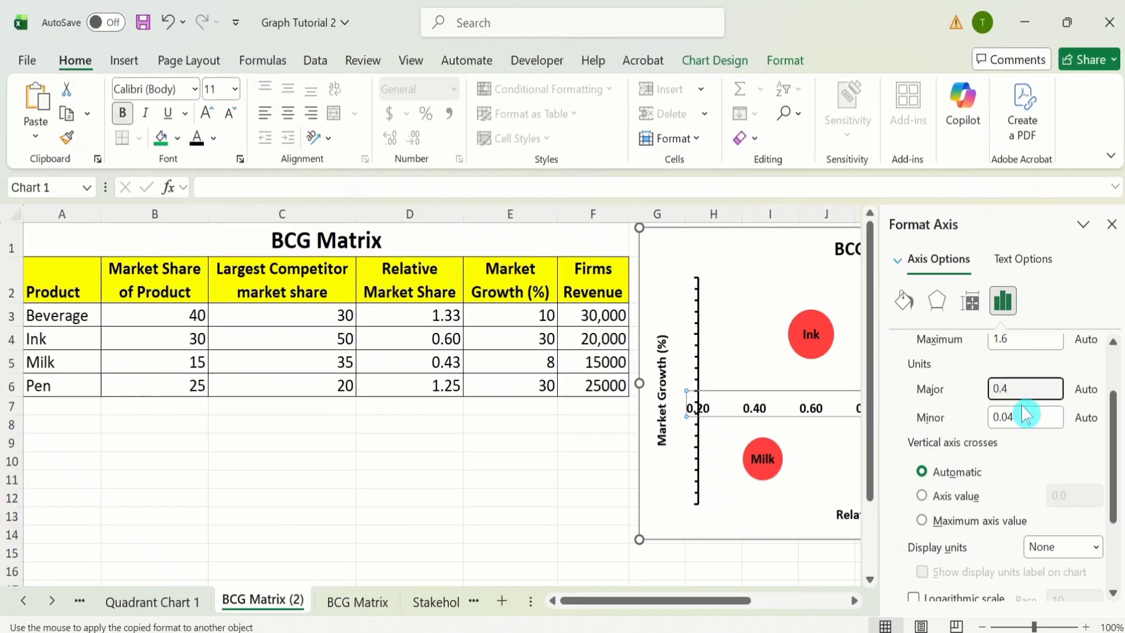
- Set the horizontal axis's minor unit to 0.08 and put its values in reverse order
double_click(1002, 416)
type("0.08")
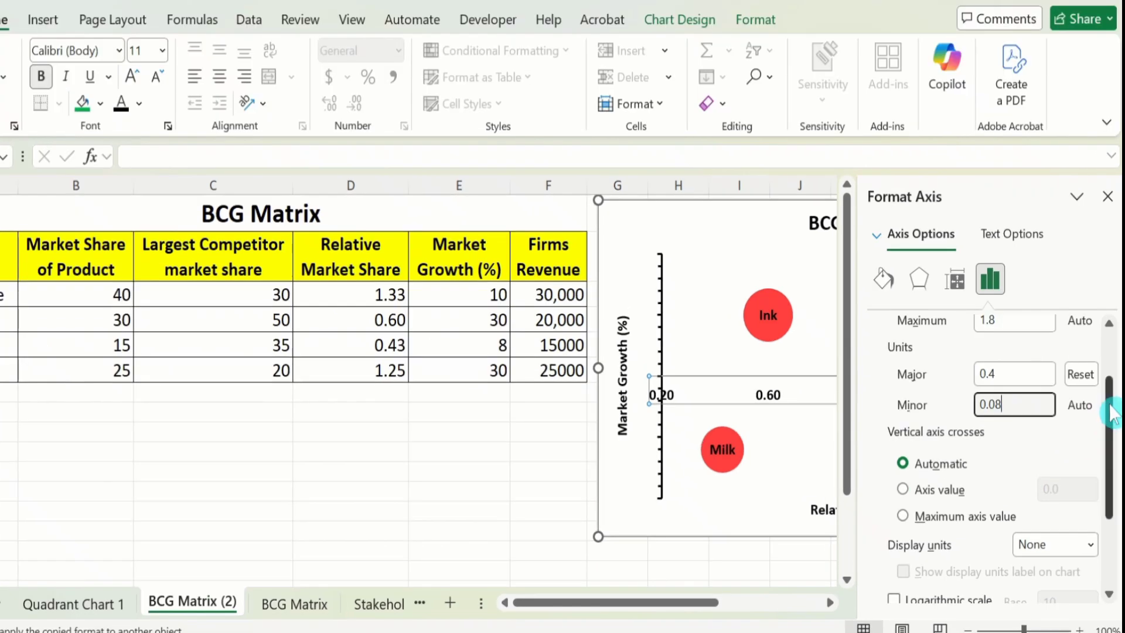
left_click_drag(1113, 413, 1114, 480)
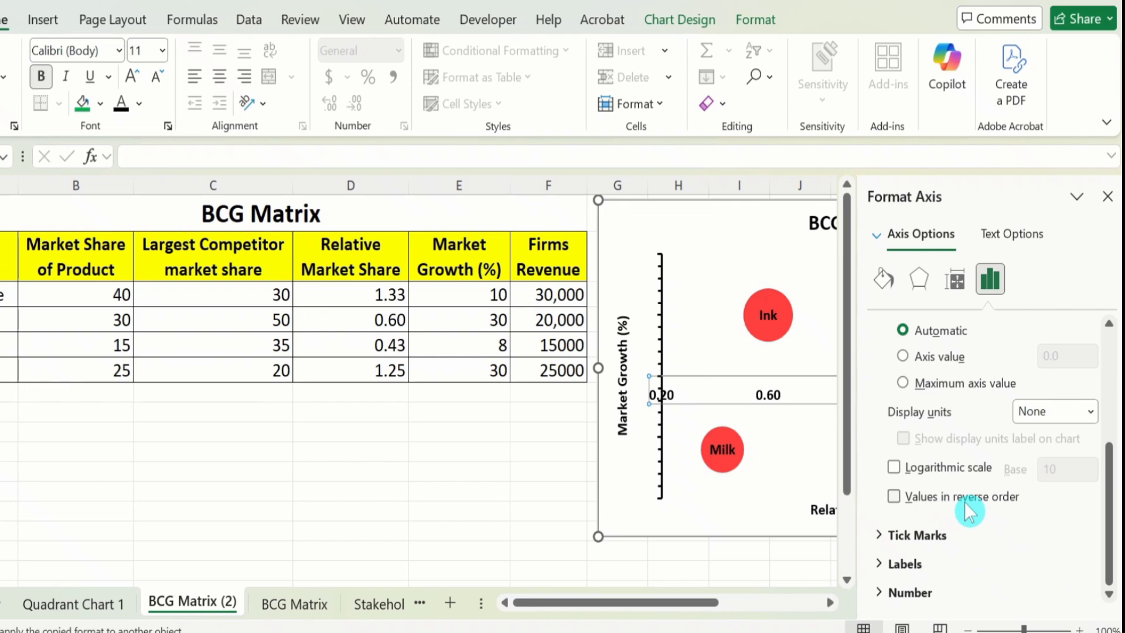
left_click(894, 497)
- Make the vertical axis cross the horizontal axis at the axis value 0.9
scroll(974, 446, "up", 3)
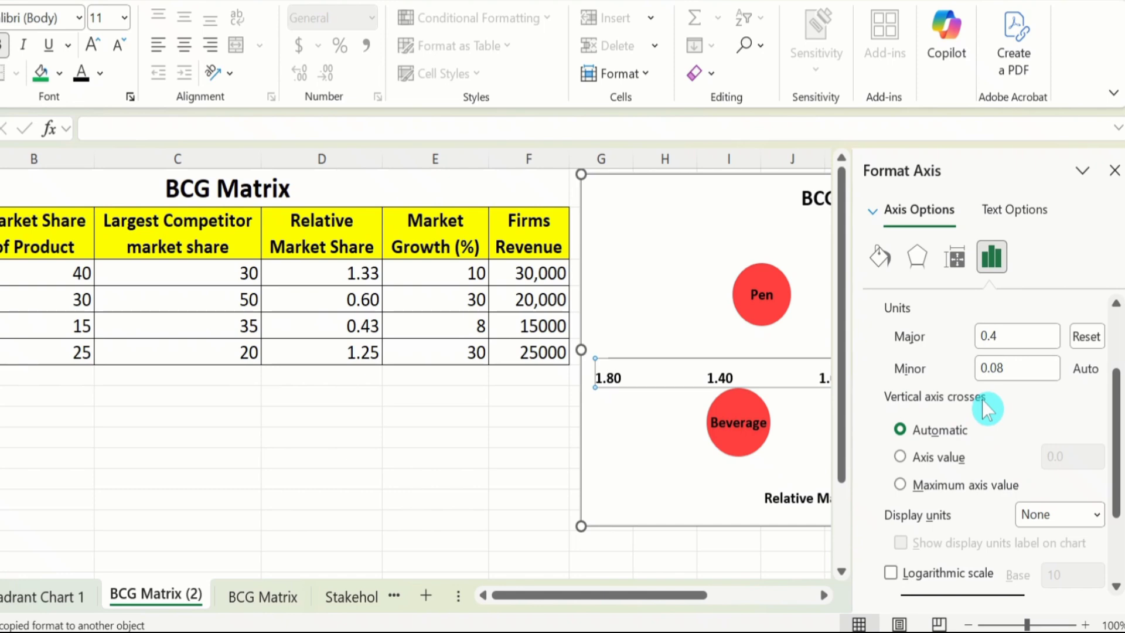
left_click(900, 460)
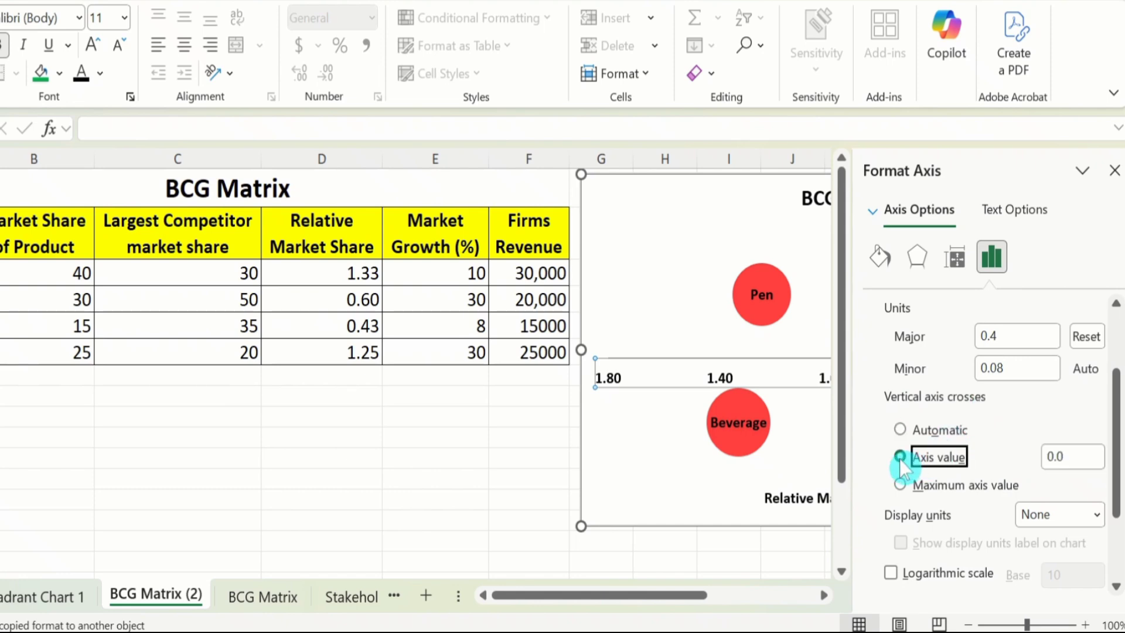
left_click(1074, 457)
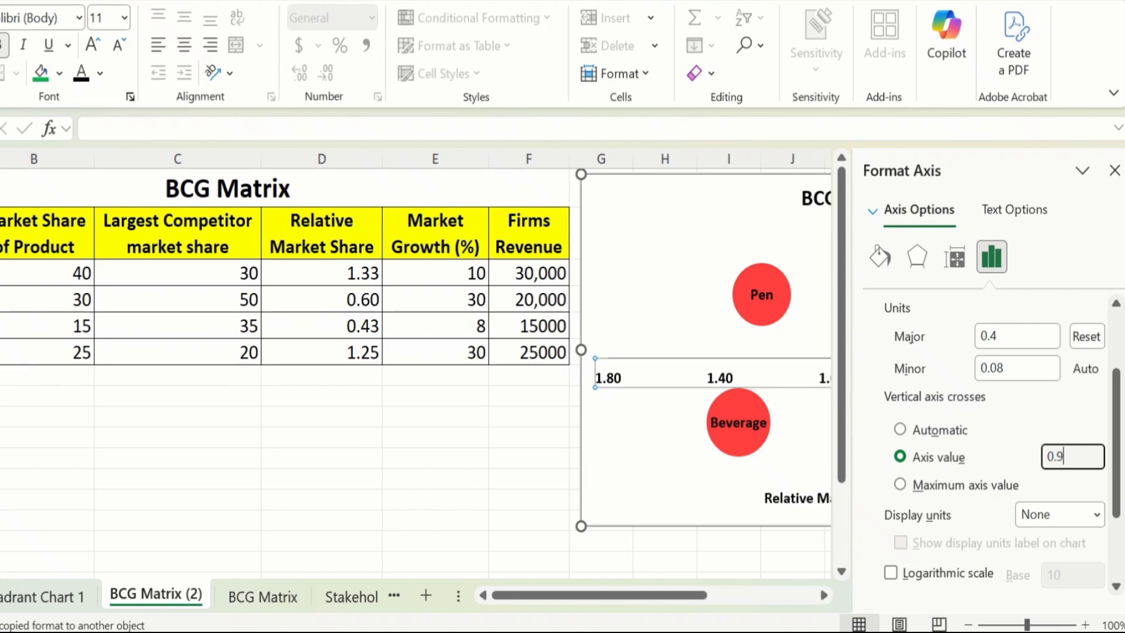
type("9")
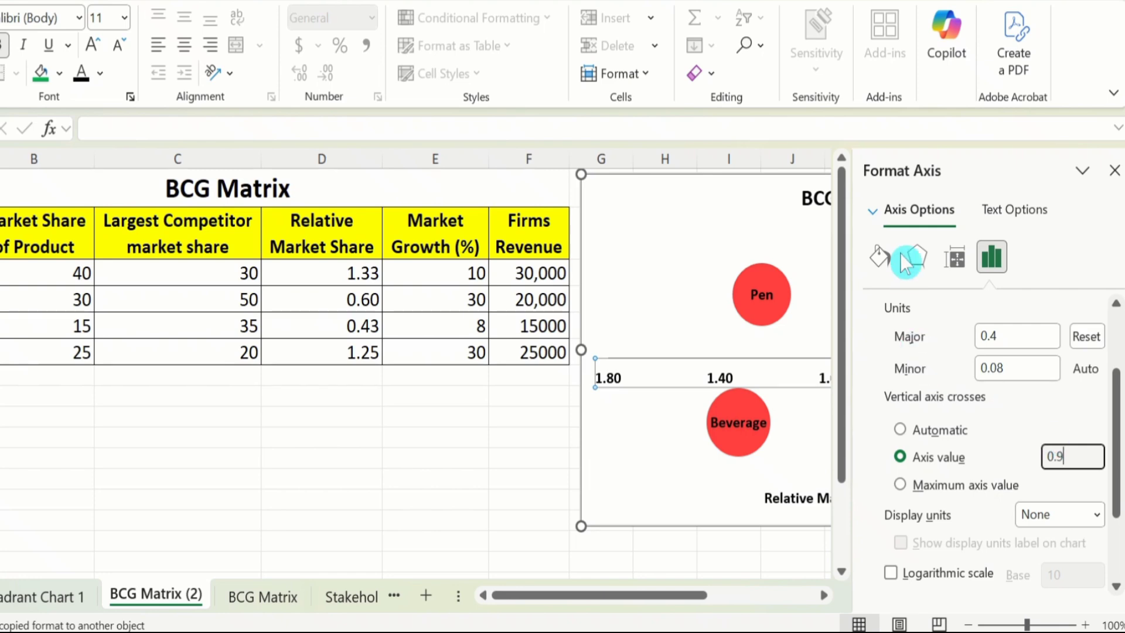
- Format the horizontal axis as a solid line with a width of 1.5 pt
left_click(881, 257)
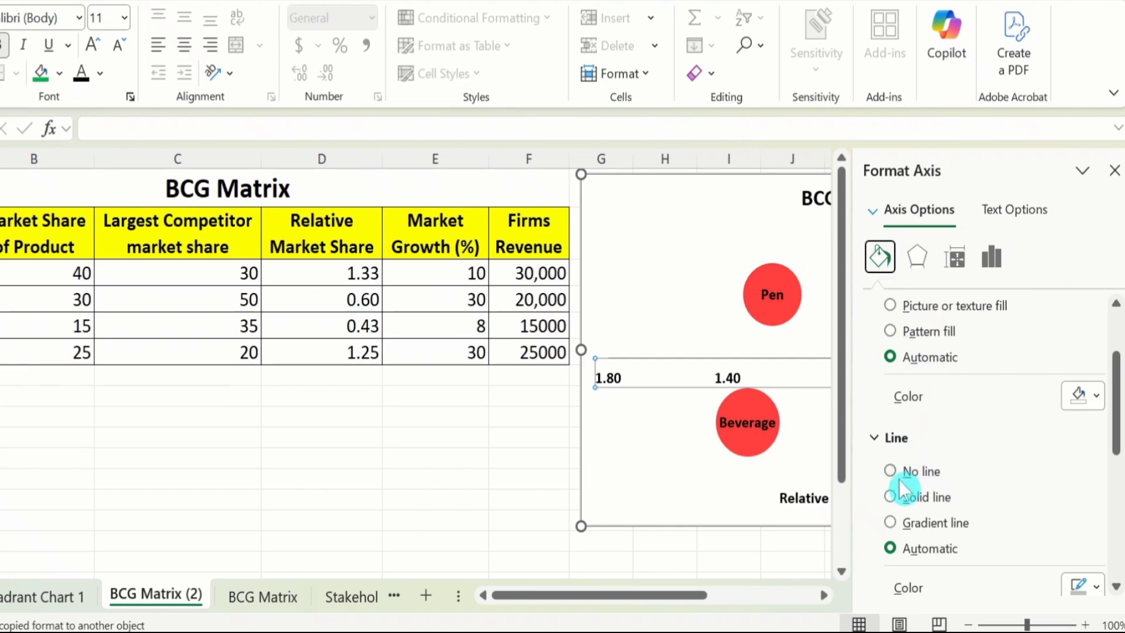
left_click(890, 498)
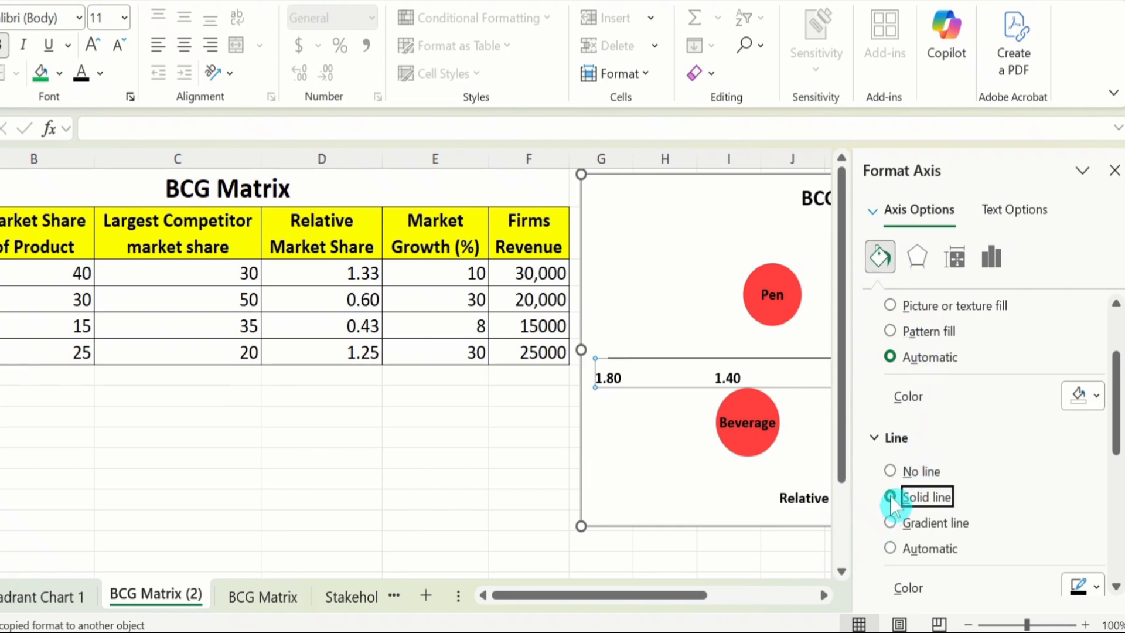
left_click_drag(1115, 431, 1116, 492)
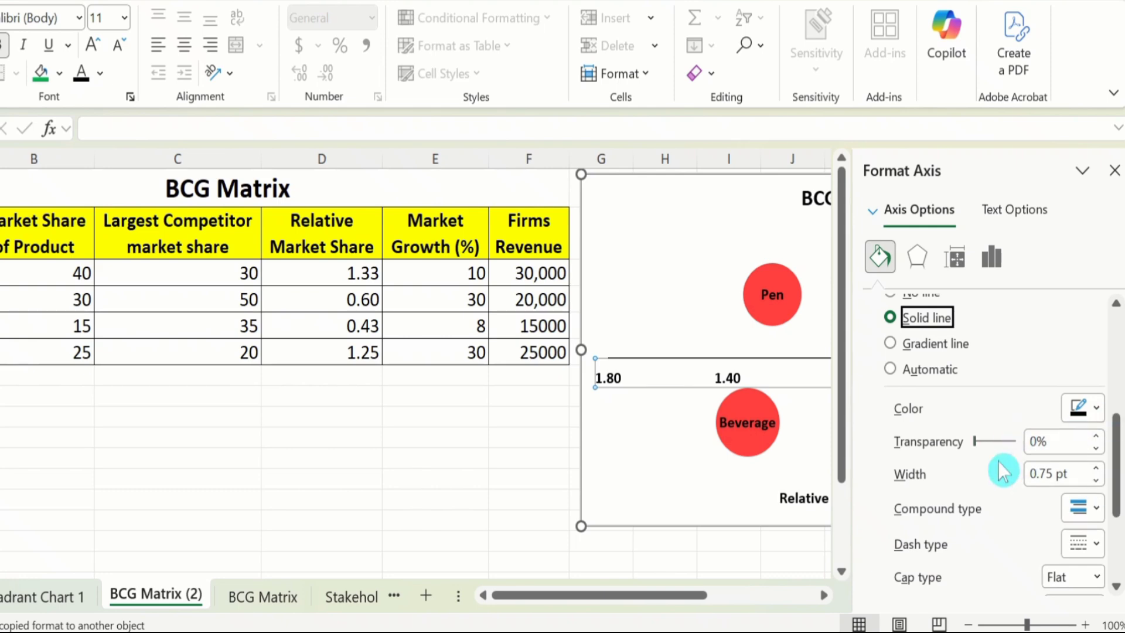
left_click(1095, 470)
left_click(1095, 470)
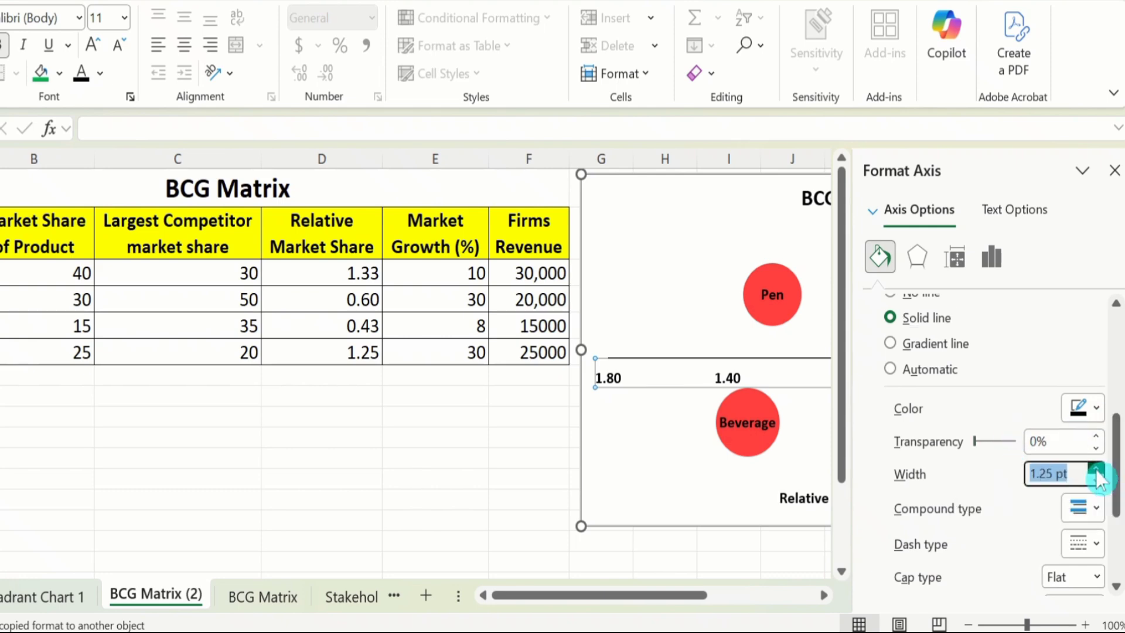
left_click(1095, 469)
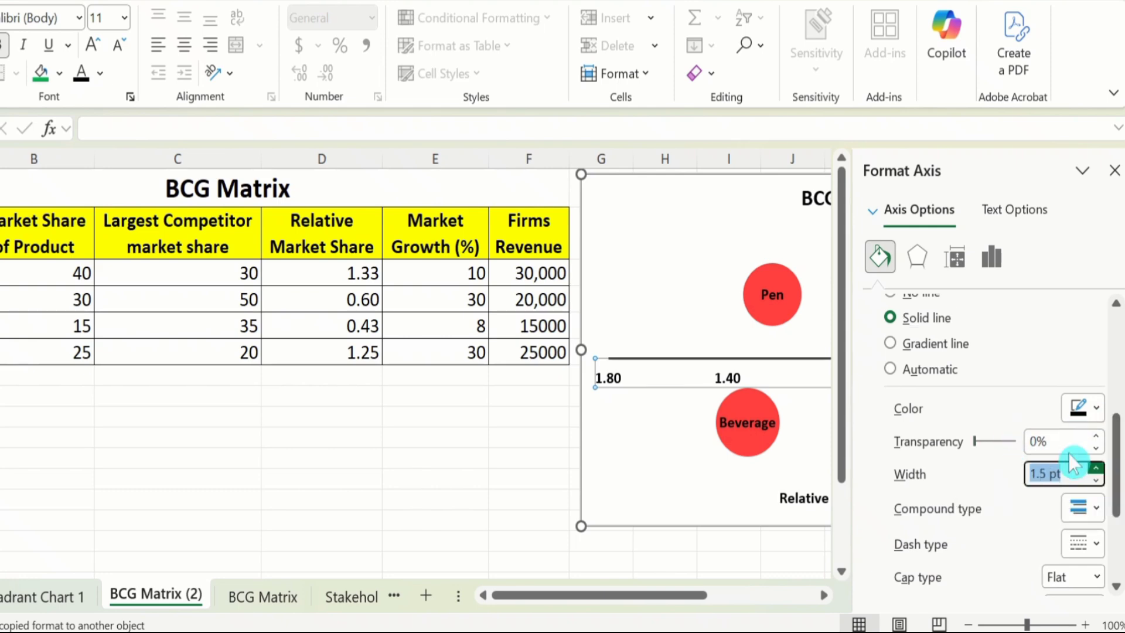
- Set both the major and minor tick marks of the horizontal axis to Outside and close the axis formatting
left_click(991, 257)
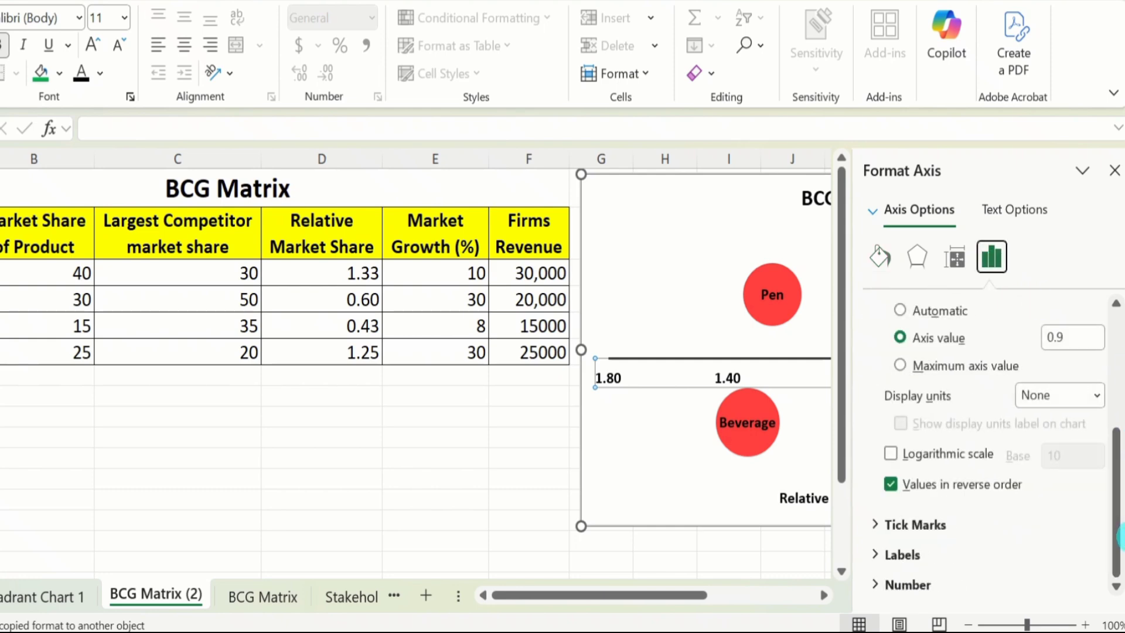
left_click(937, 524)
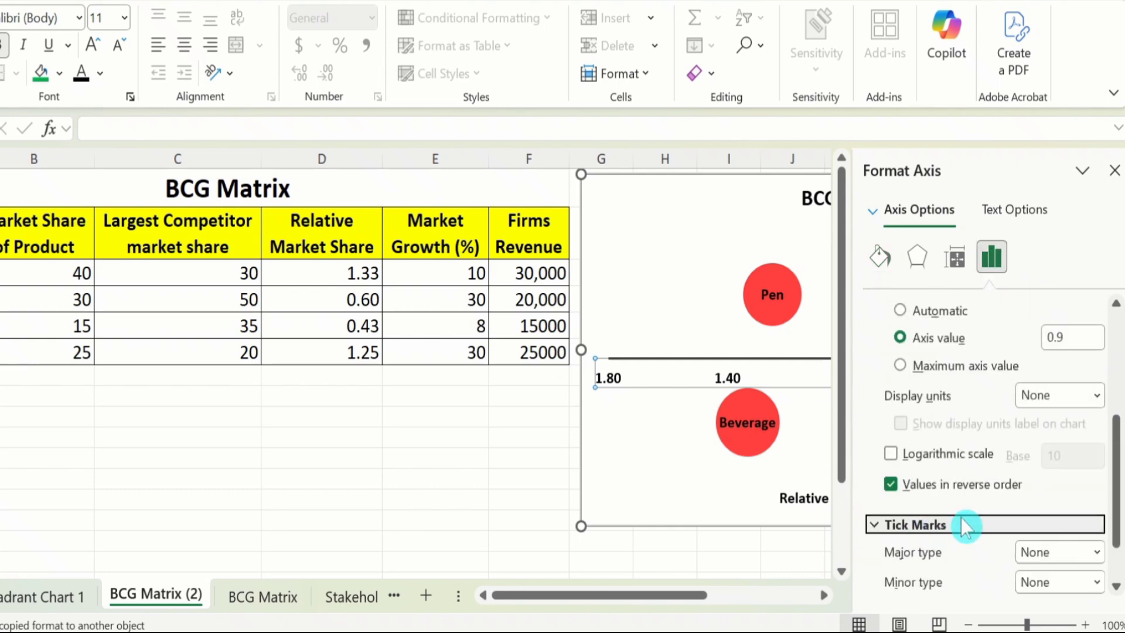
scroll(1118, 515, "down", 2)
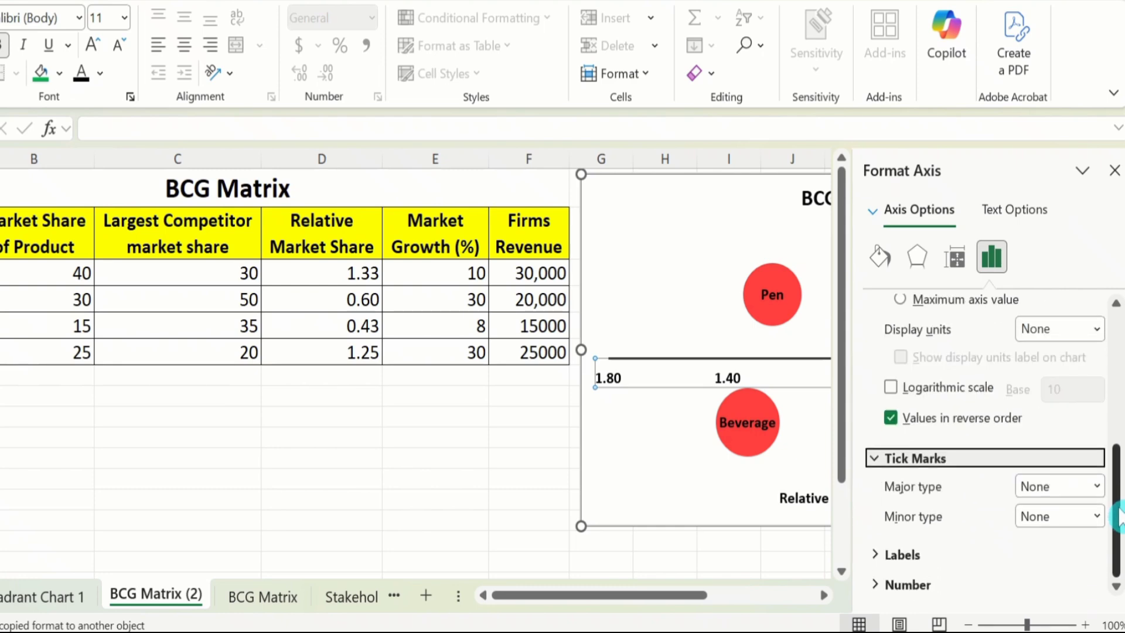
left_click(1096, 486)
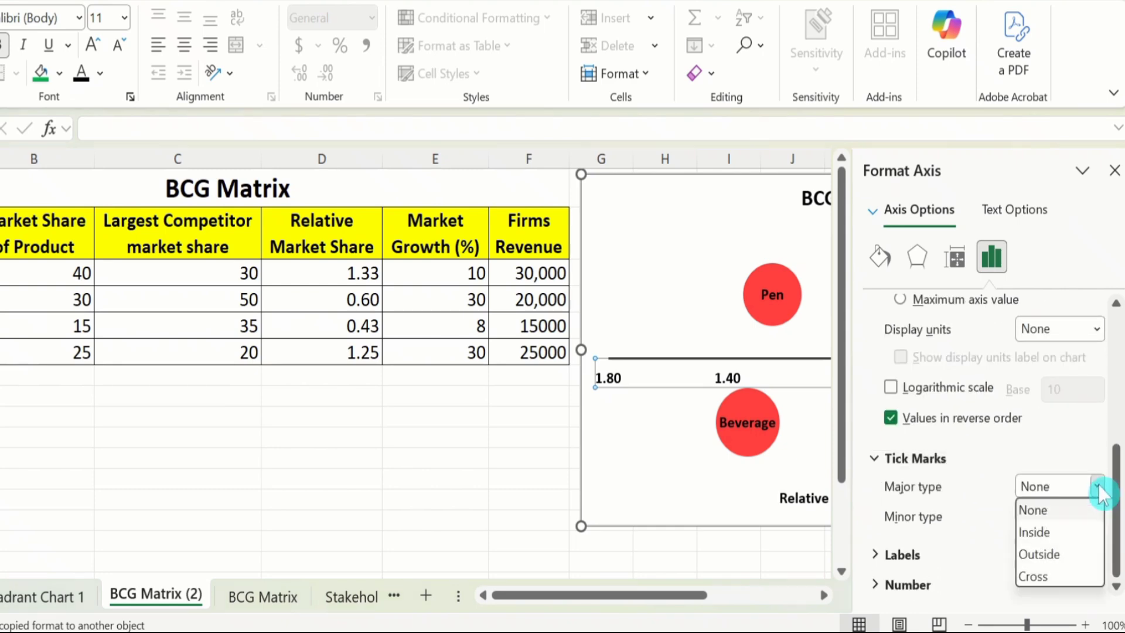
left_click(1072, 554)
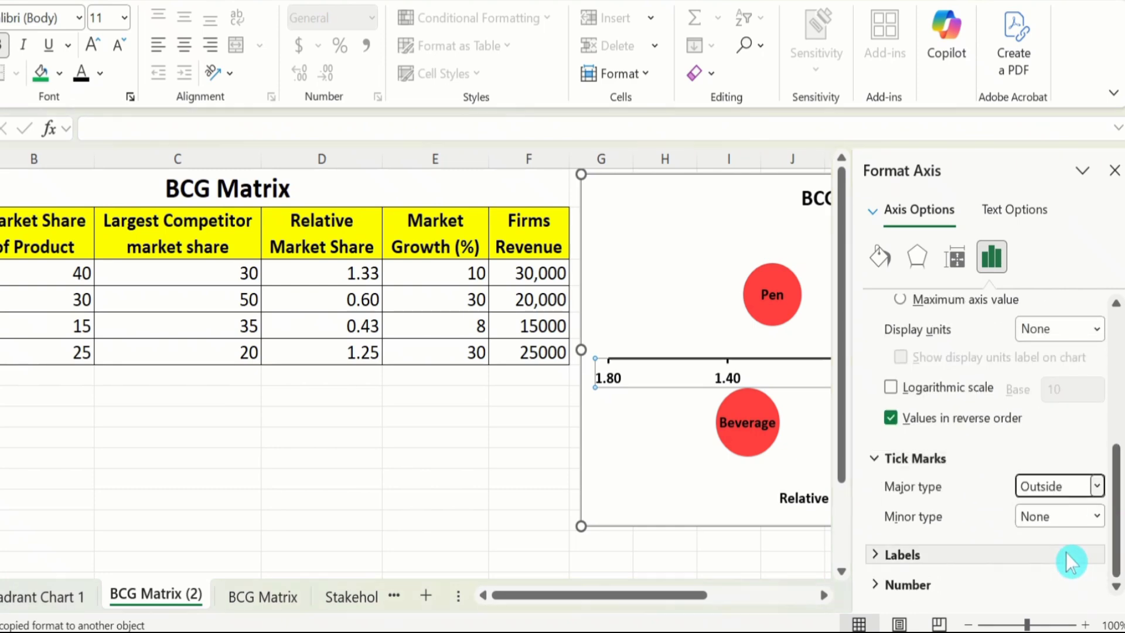
left_click(1101, 516)
left_click(1062, 590)
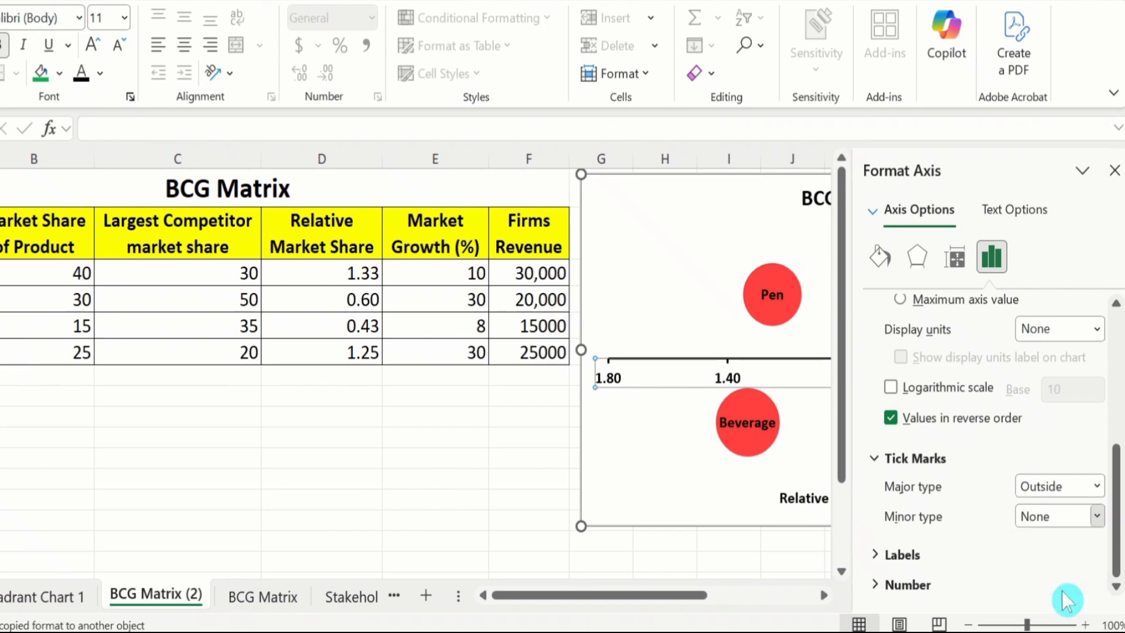
left_click(1114, 171)
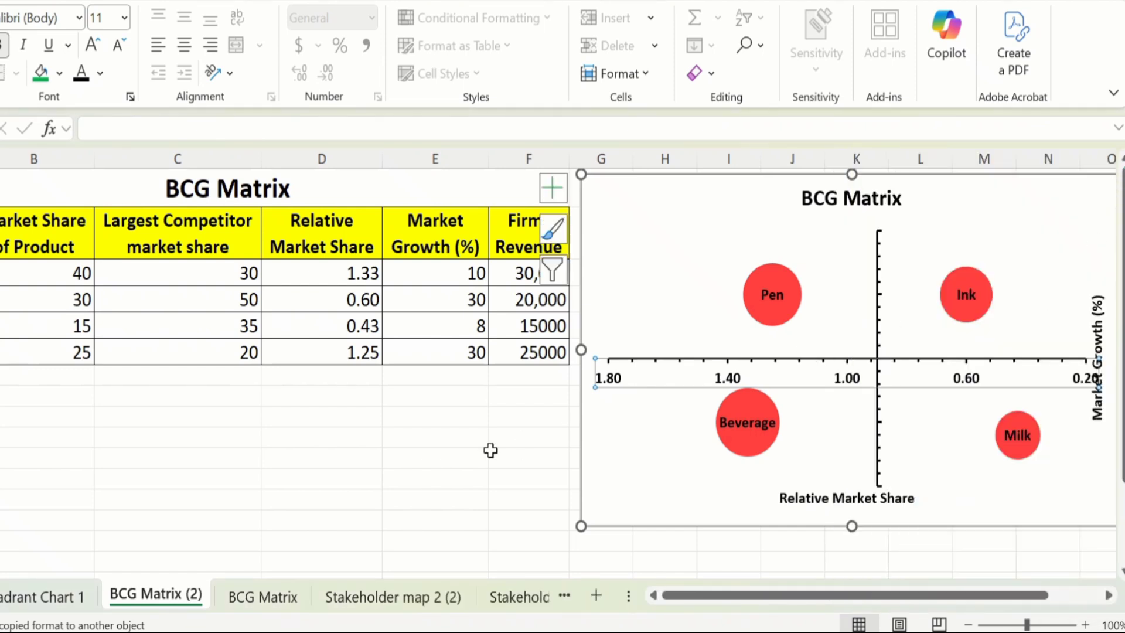
left_click(444, 452)
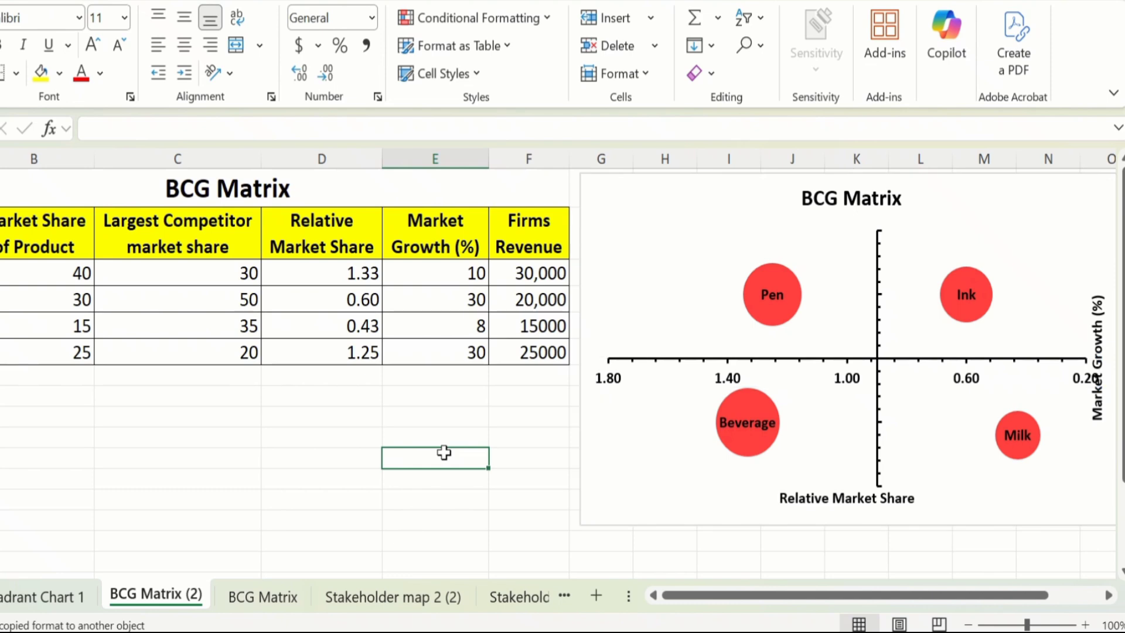
- Turn on Vary colors by point for the bubble series so each product has its own color
left_click(769, 271)
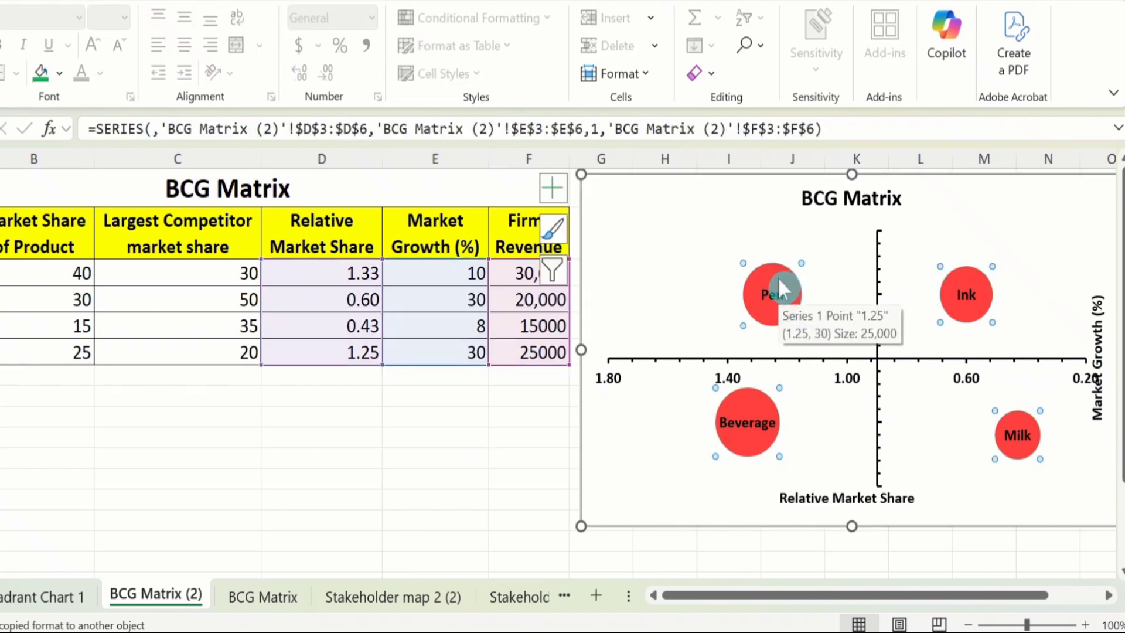
right_click(779, 278)
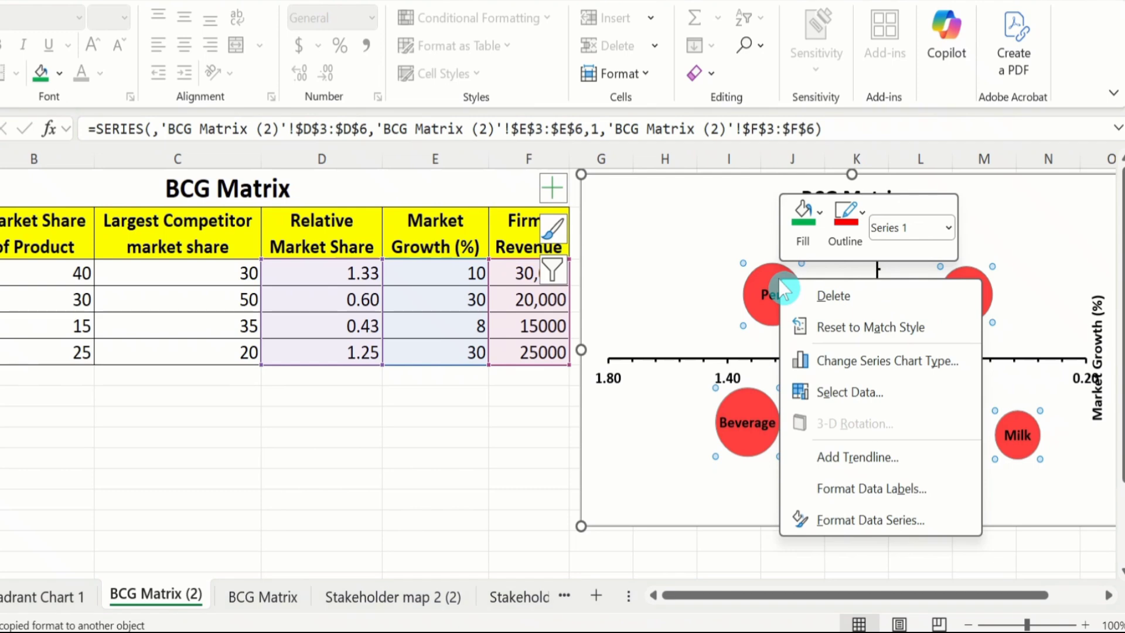
left_click(867, 521)
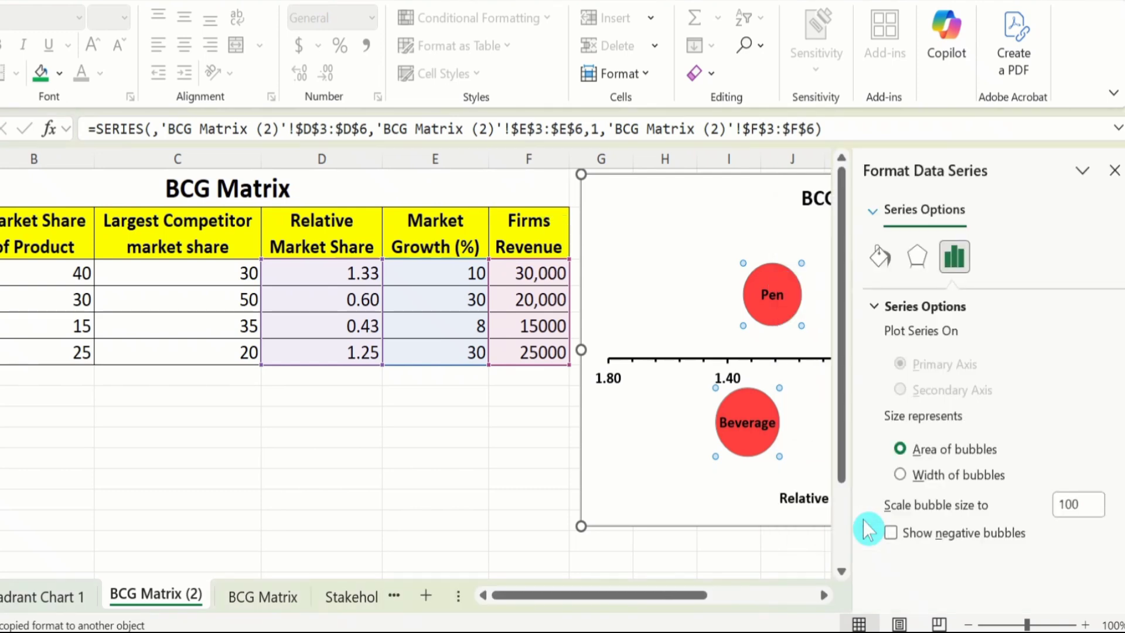
left_click(878, 258)
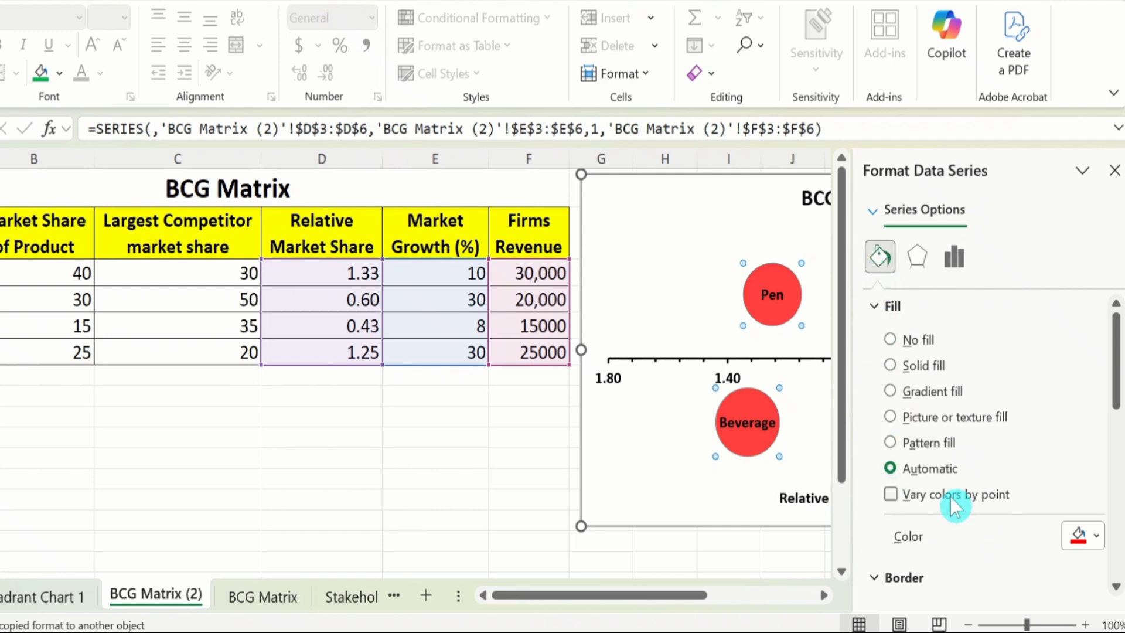
left_click(890, 495)
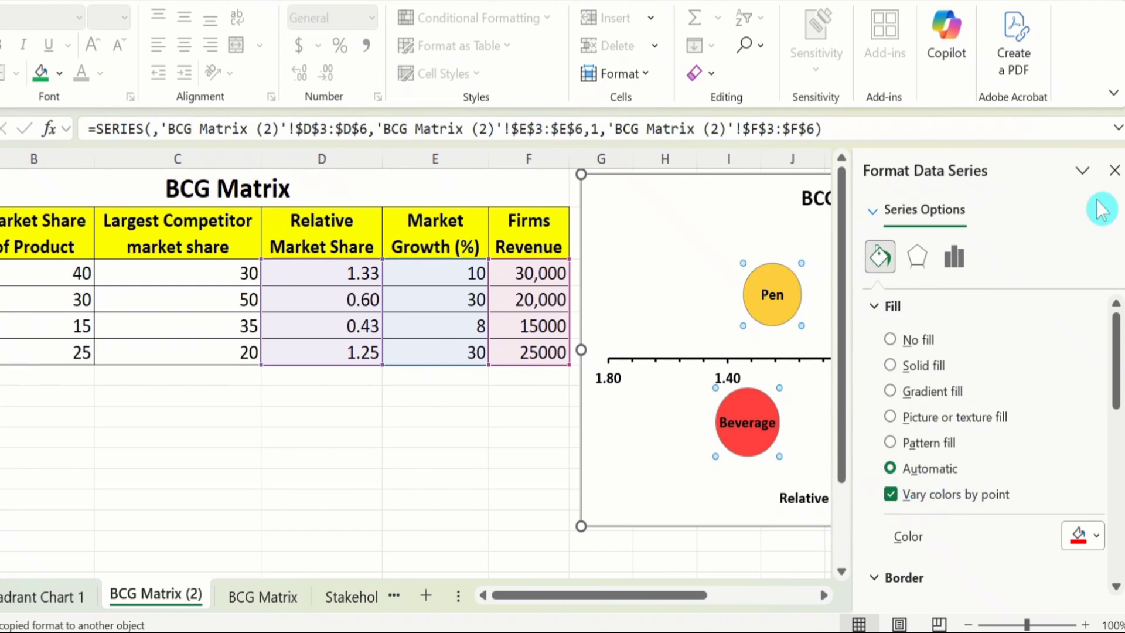
left_click(1113, 169)
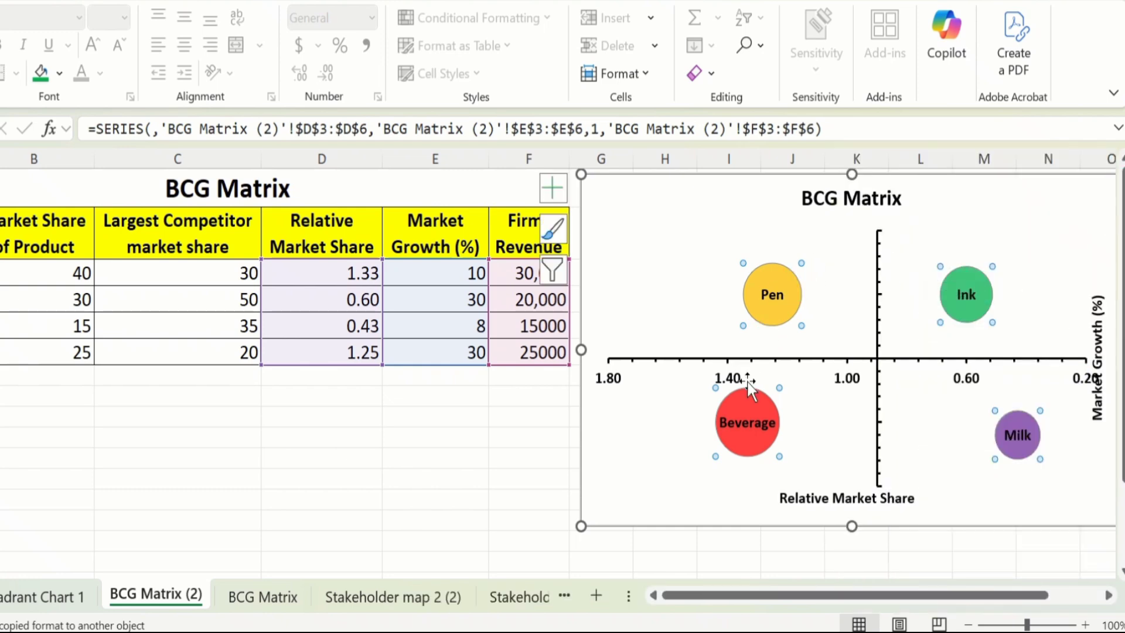
mouse_move(792, 311)
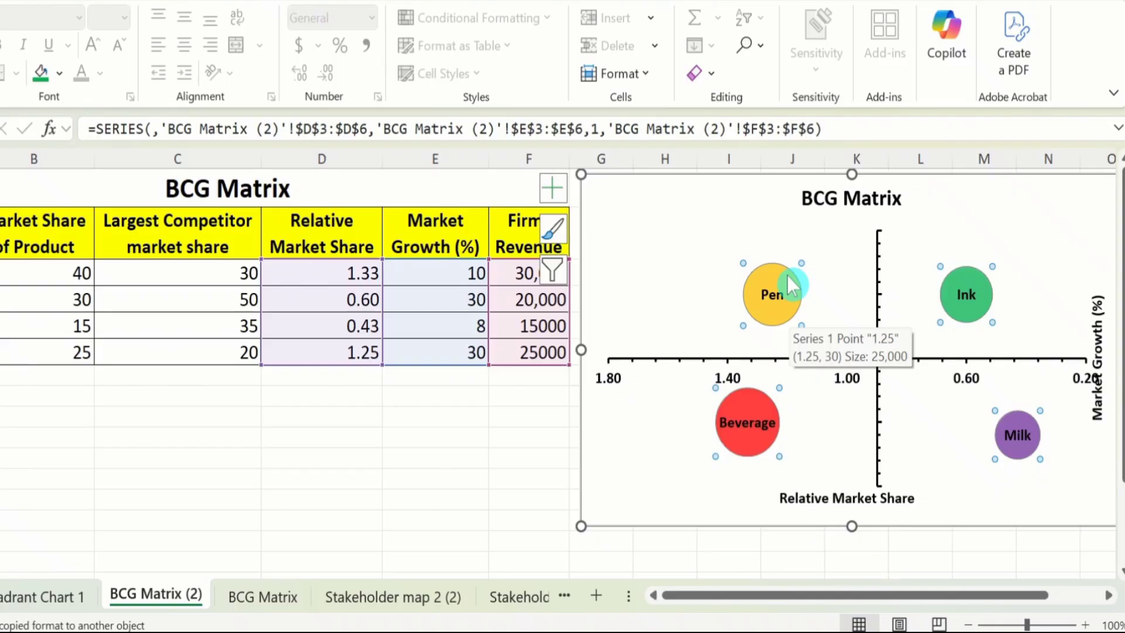
left_click(481, 435)
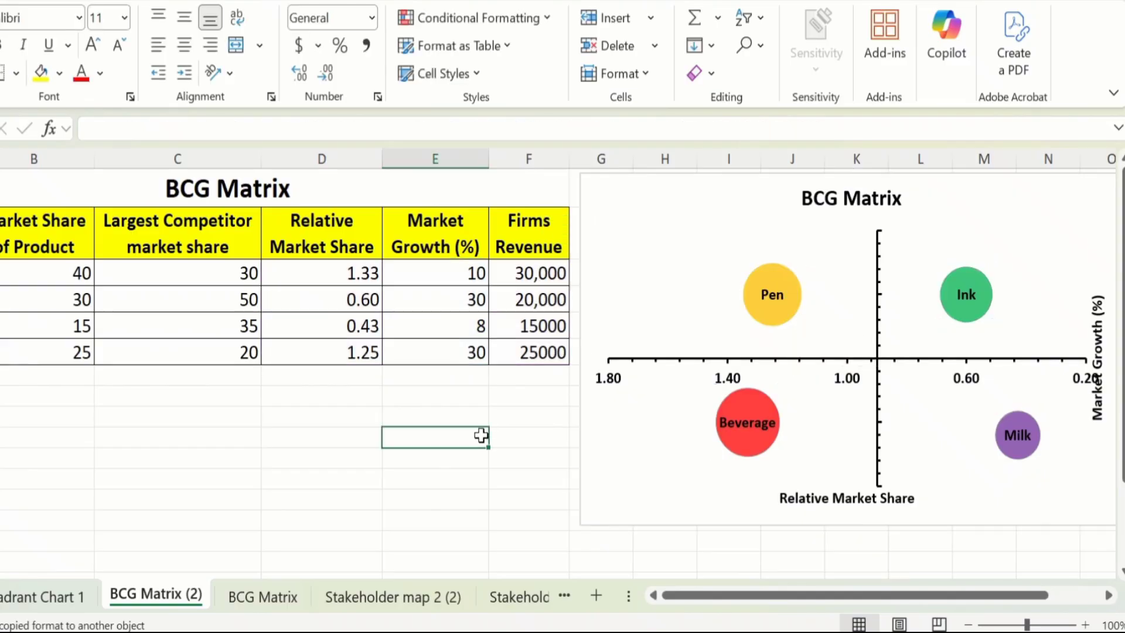
- Give only the Pen bubble a solid yellow fill and close the data point formatting
left_click(774, 285)
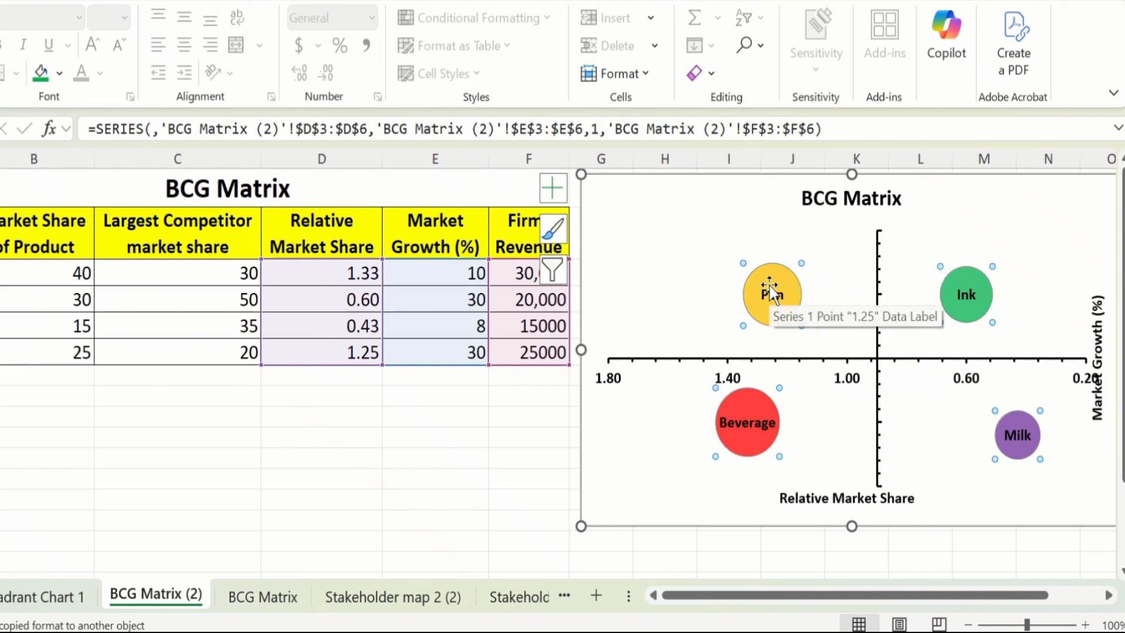
mouse_move(781, 273)
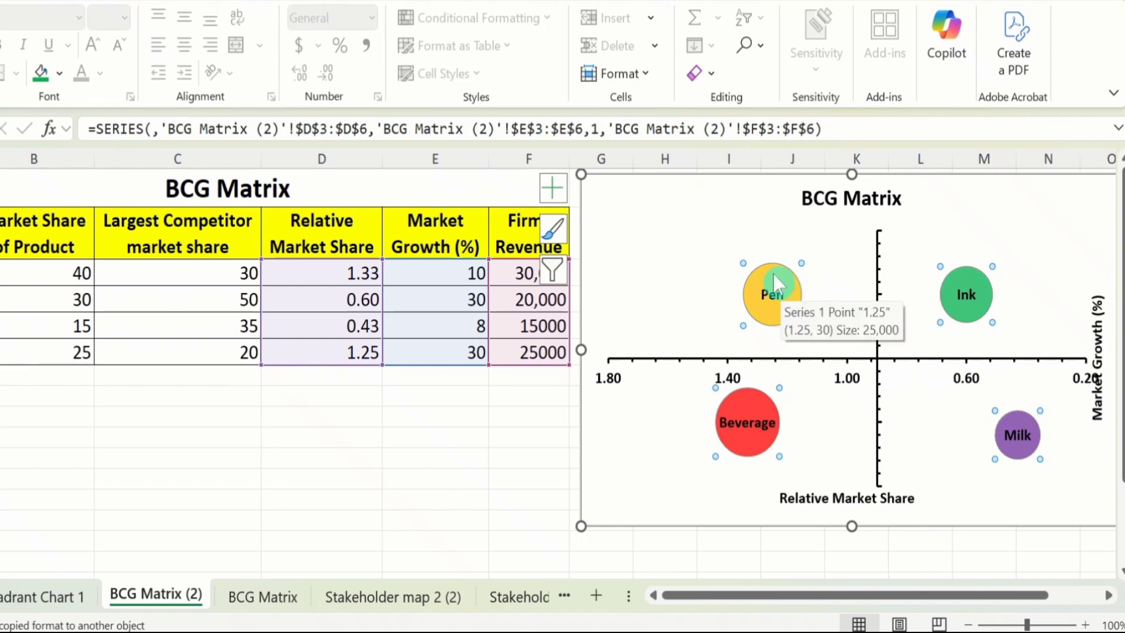
left_click(777, 275)
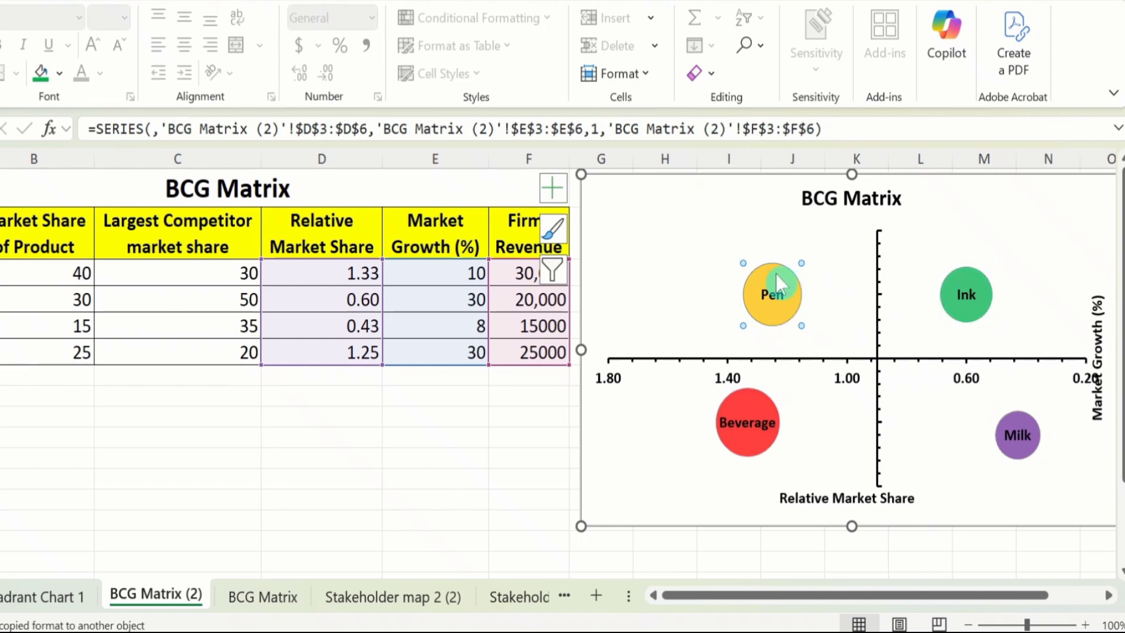
mouse_move(795, 274)
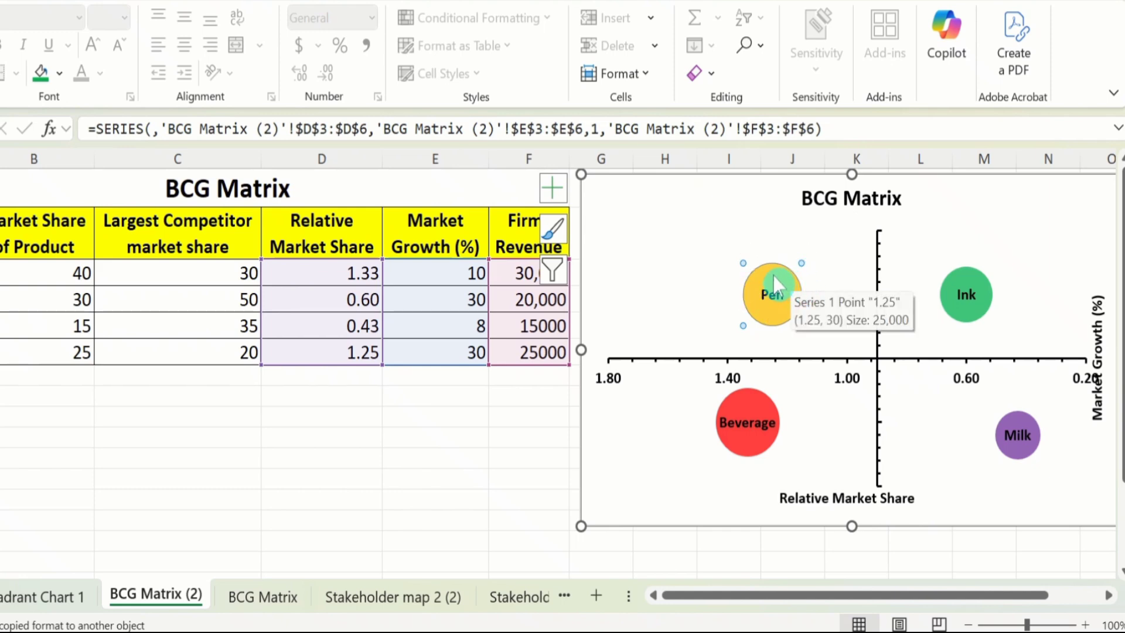
right_click(776, 286)
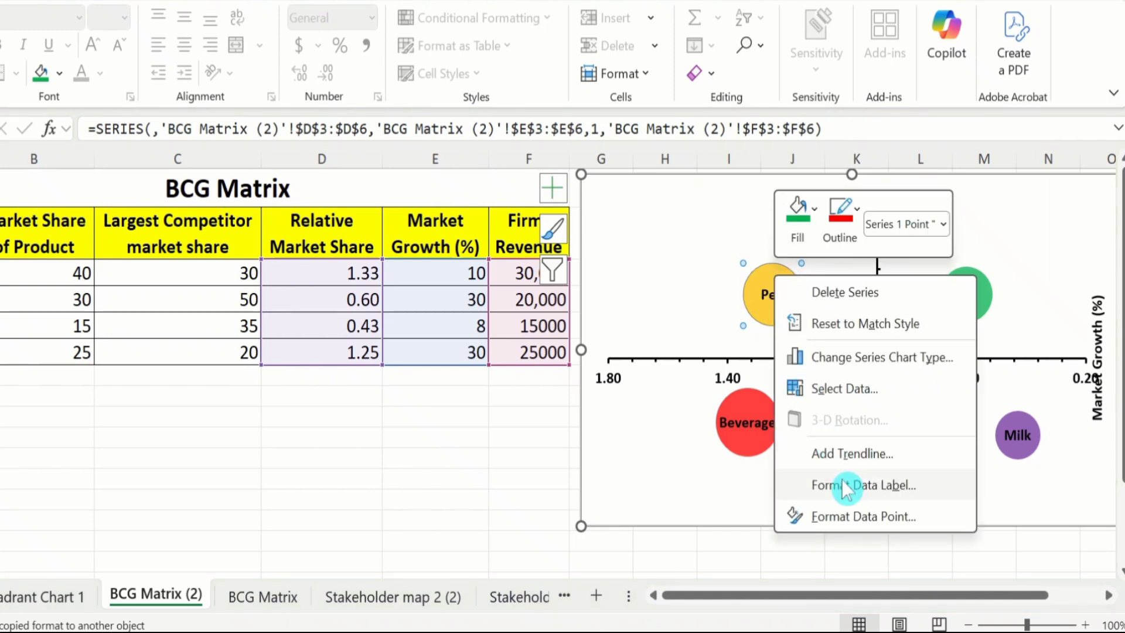
left_click(855, 515)
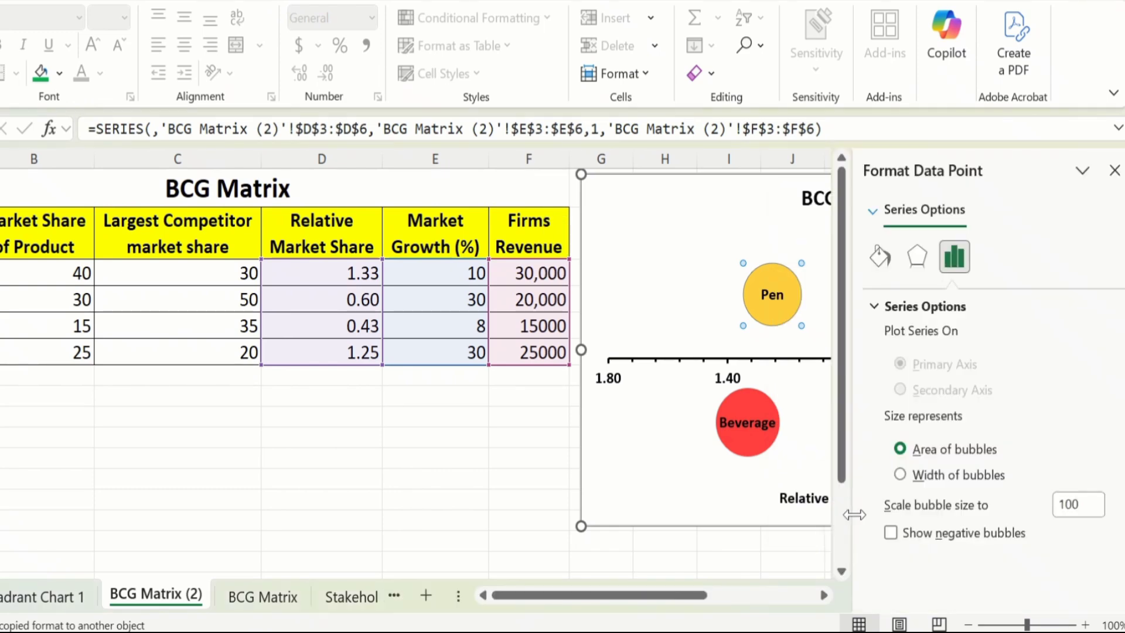
left_click(881, 258)
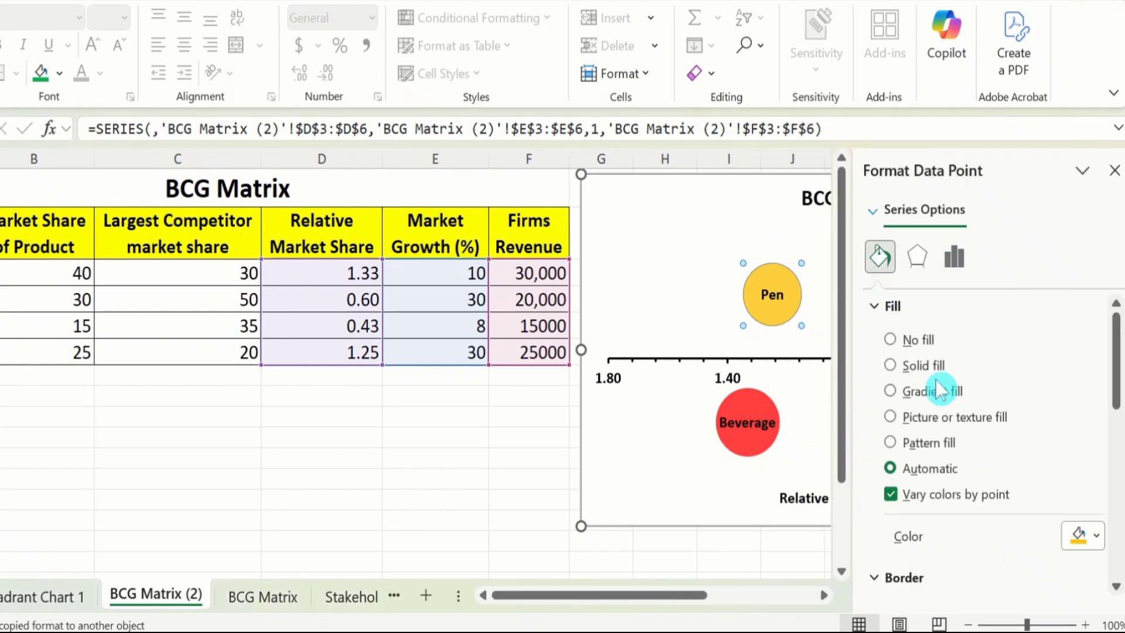
left_click(889, 366)
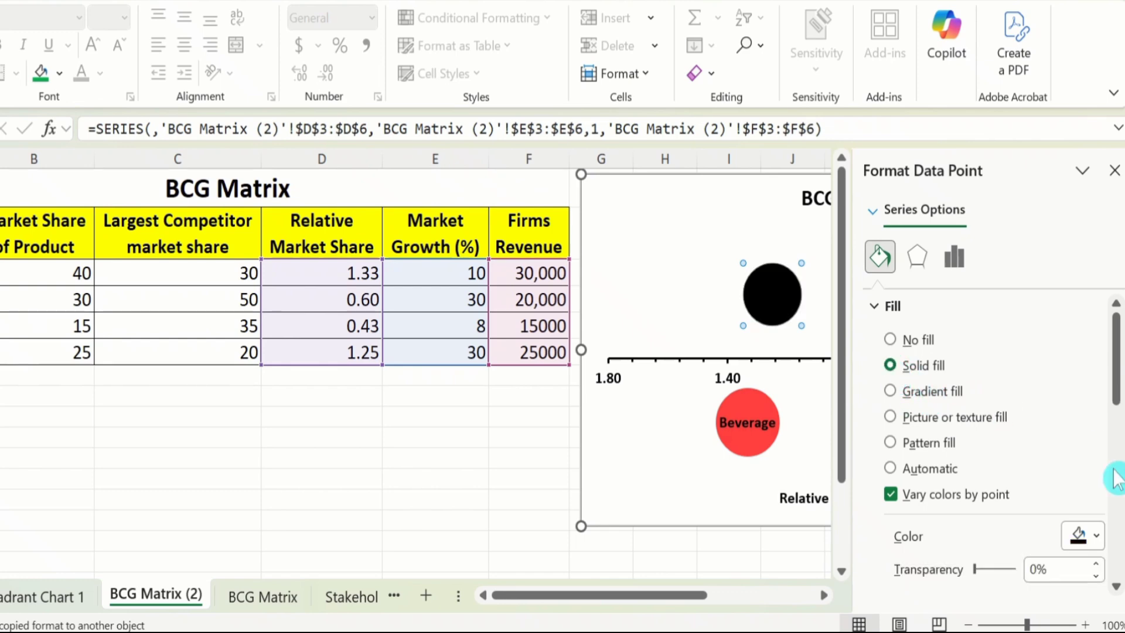
left_click(1097, 538)
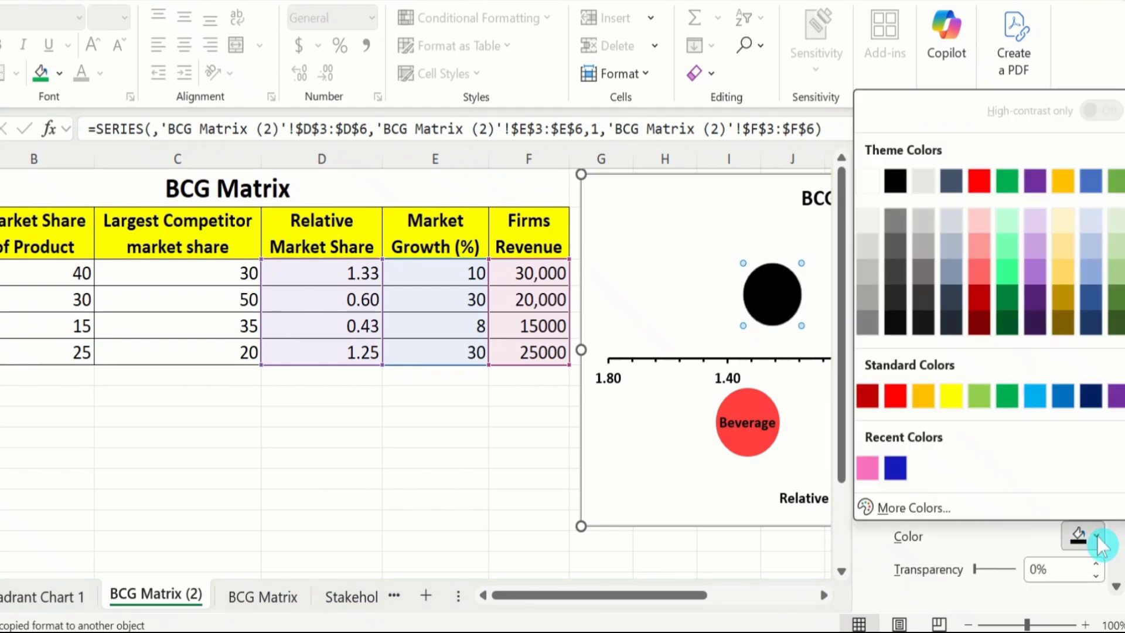
left_click(951, 396)
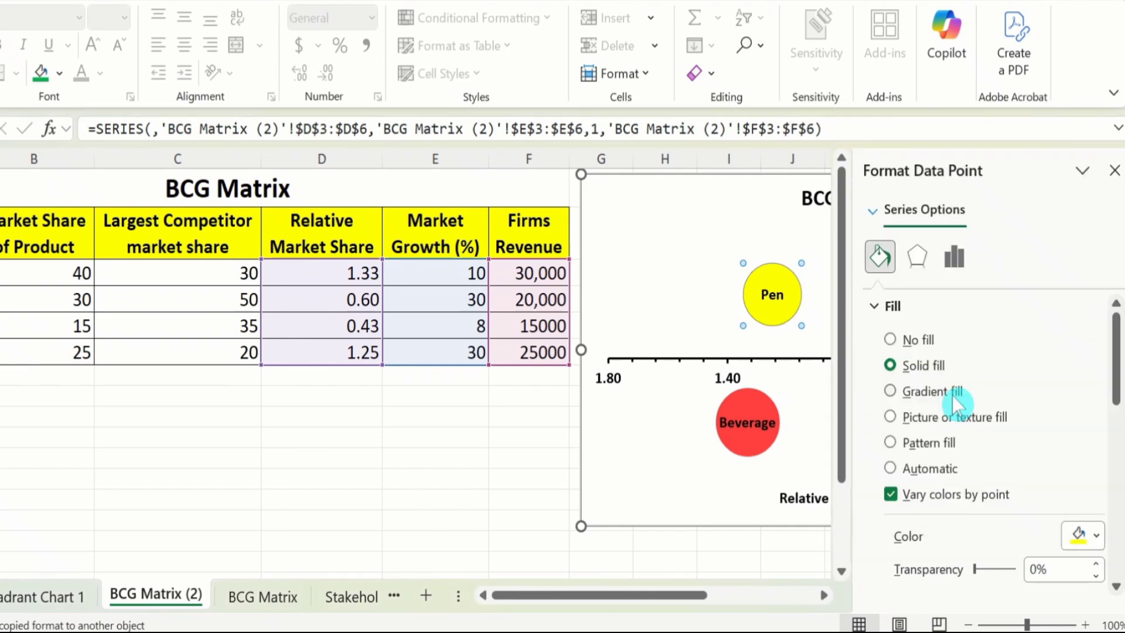
left_click(1115, 171)
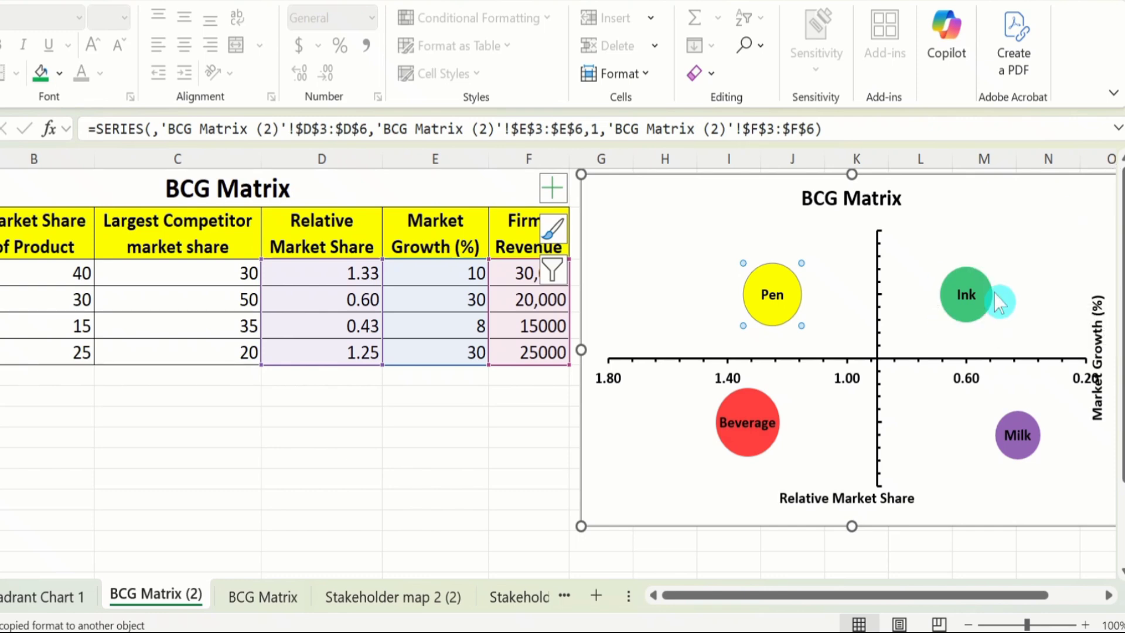
left_click(544, 460)
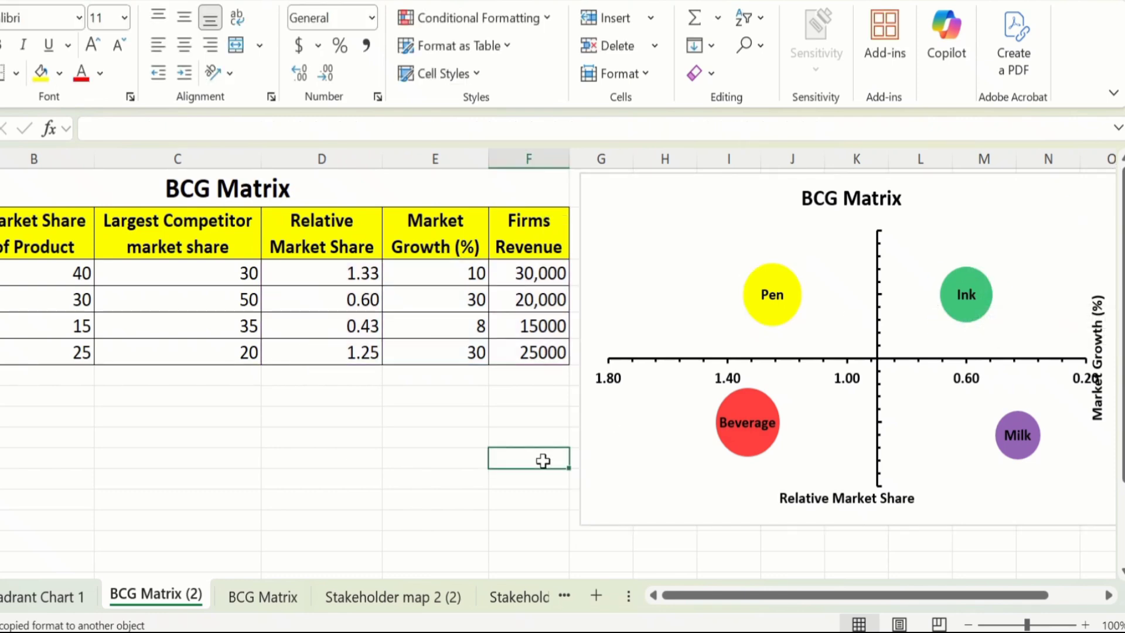
- Add a solid border line with a width of 1.25 pt to all product bubbles and close the series formatting
left_click(784, 275)
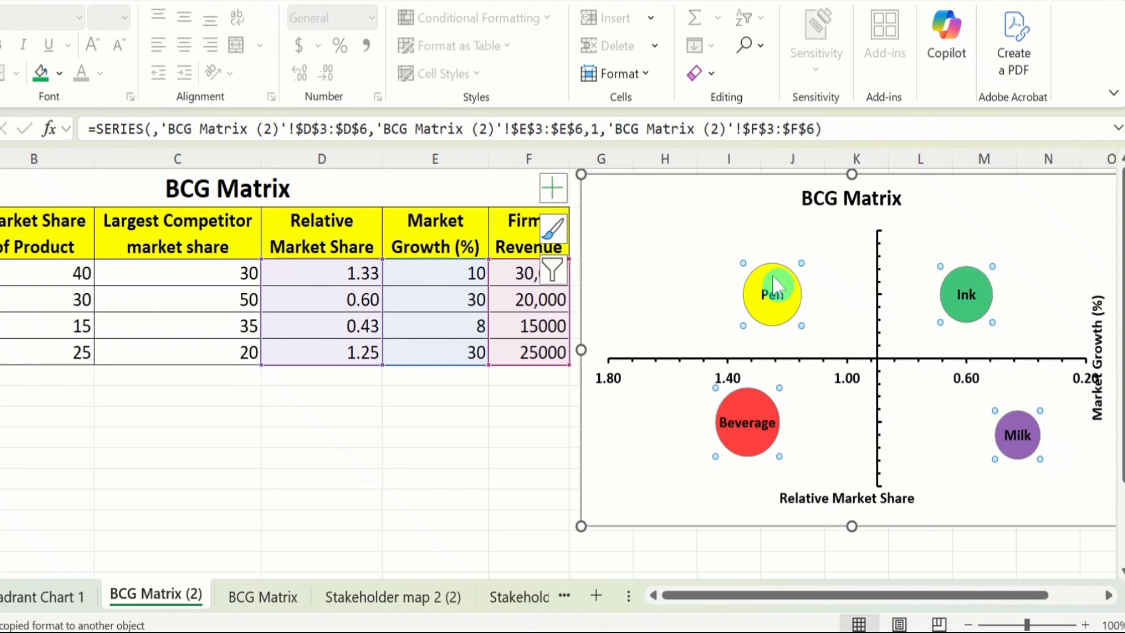
mouse_move(775, 280)
right_click(773, 281)
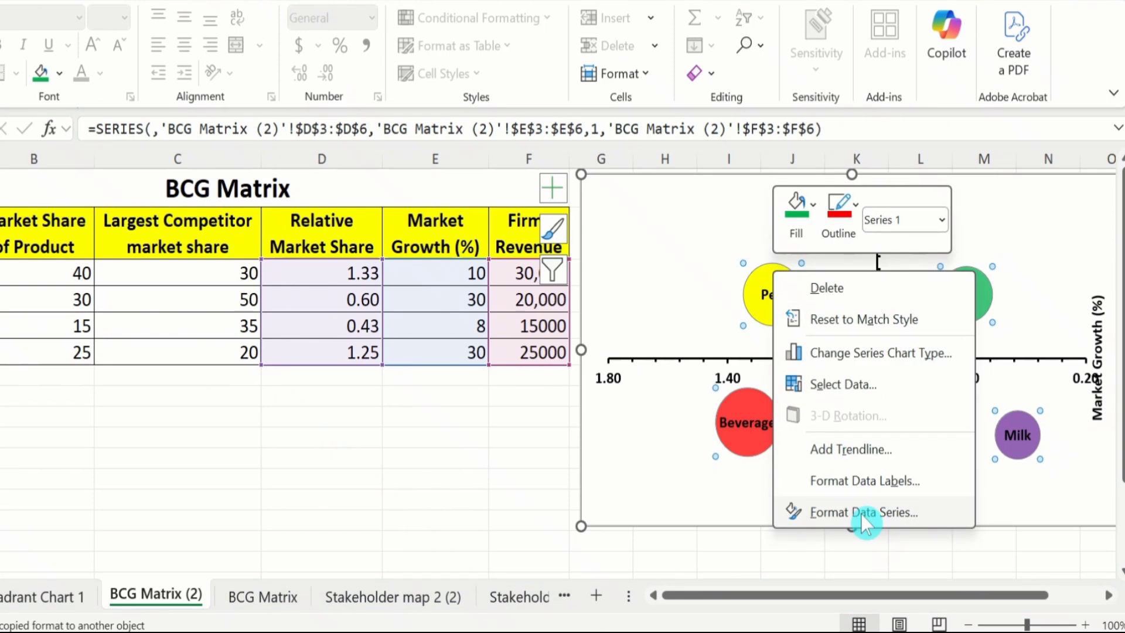
left_click(861, 513)
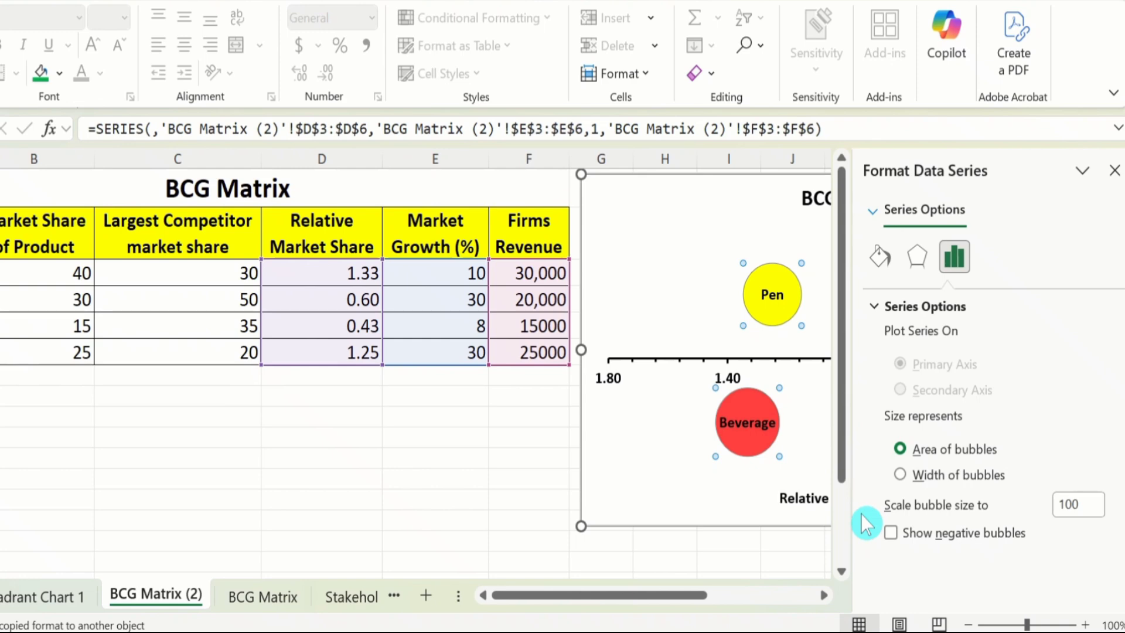
left_click(880, 258)
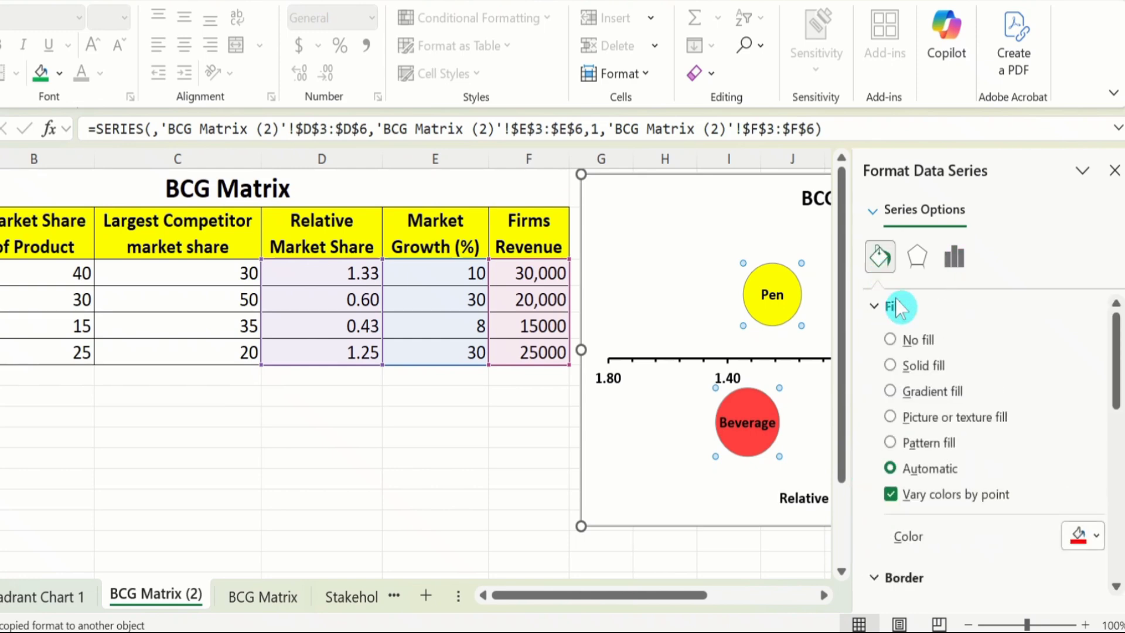
left_click_drag(1115, 369, 1116, 454)
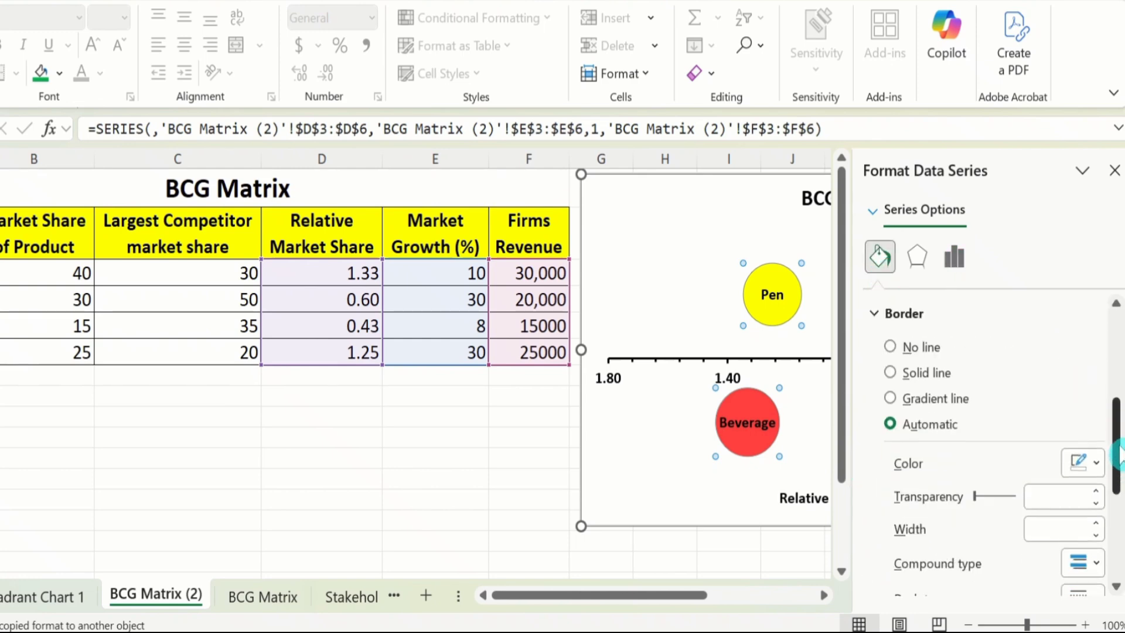
left_click(890, 373)
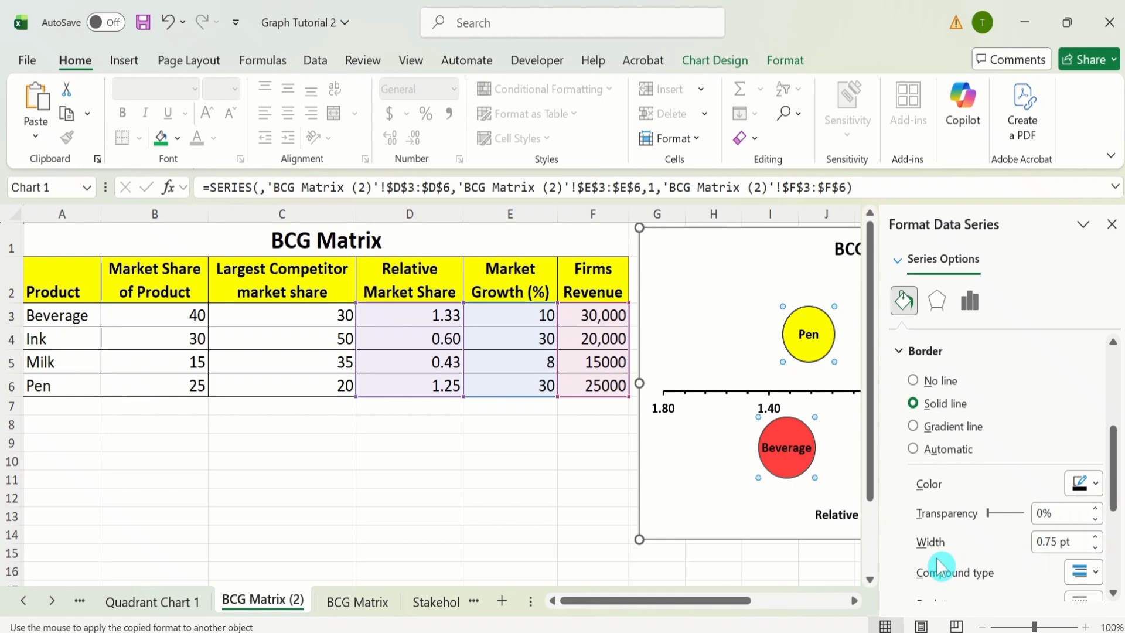
left_click(1095, 537)
left_click(1095, 537)
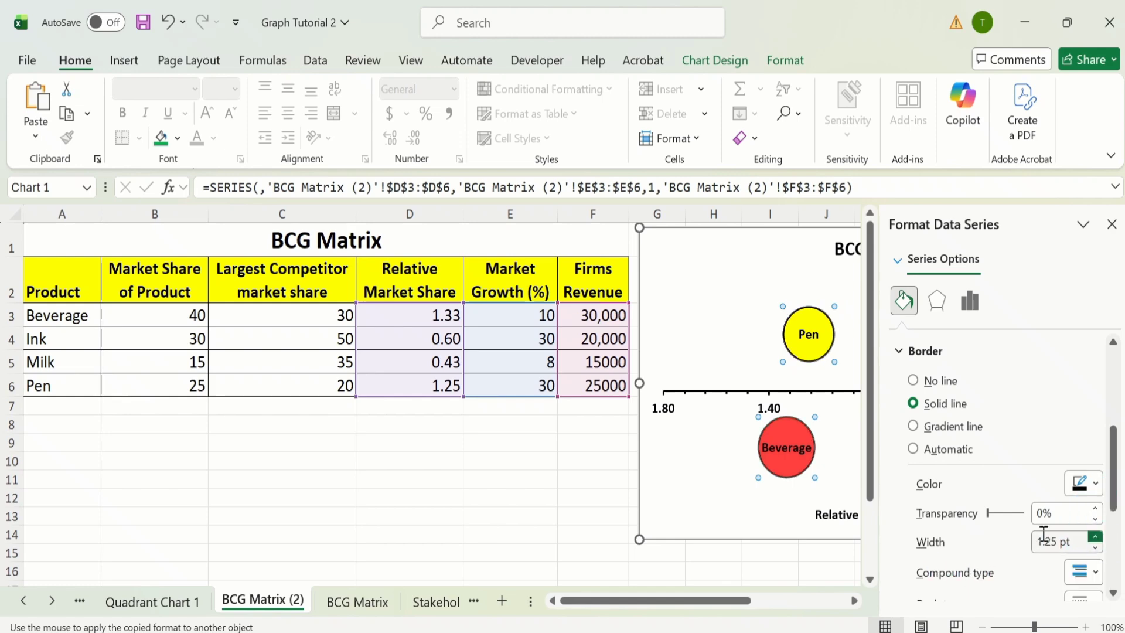
left_click(1111, 224)
left_click(526, 474)
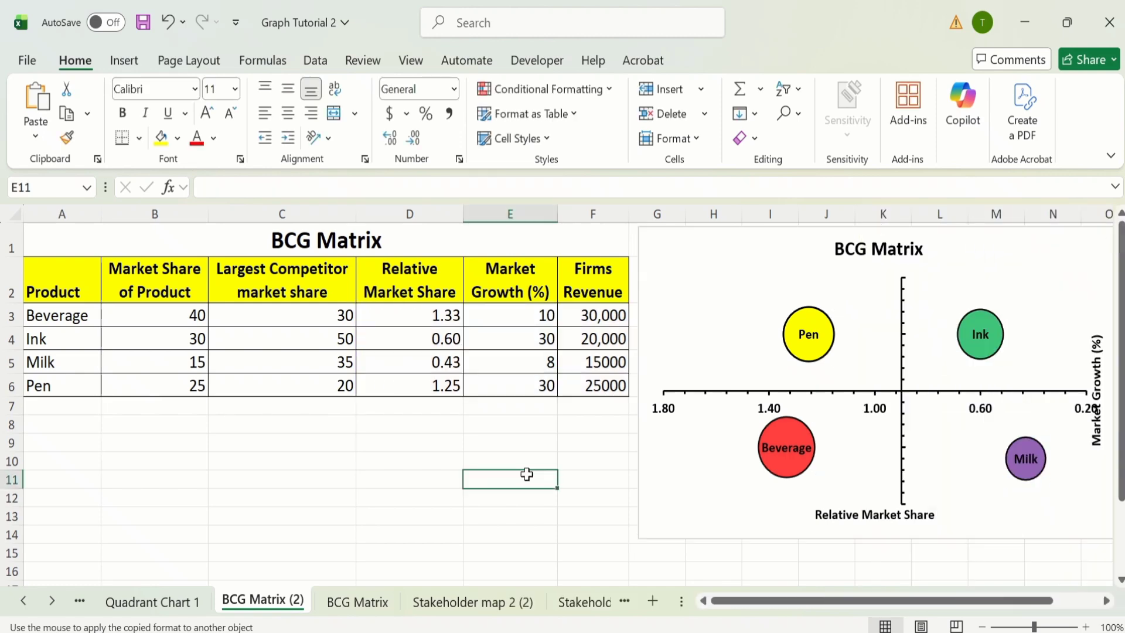
- Check the example chart on the BCG Matrix sheet, and shrink the plot area on BCG Matrix (2) from its left and lower edges
left_click(359, 603)
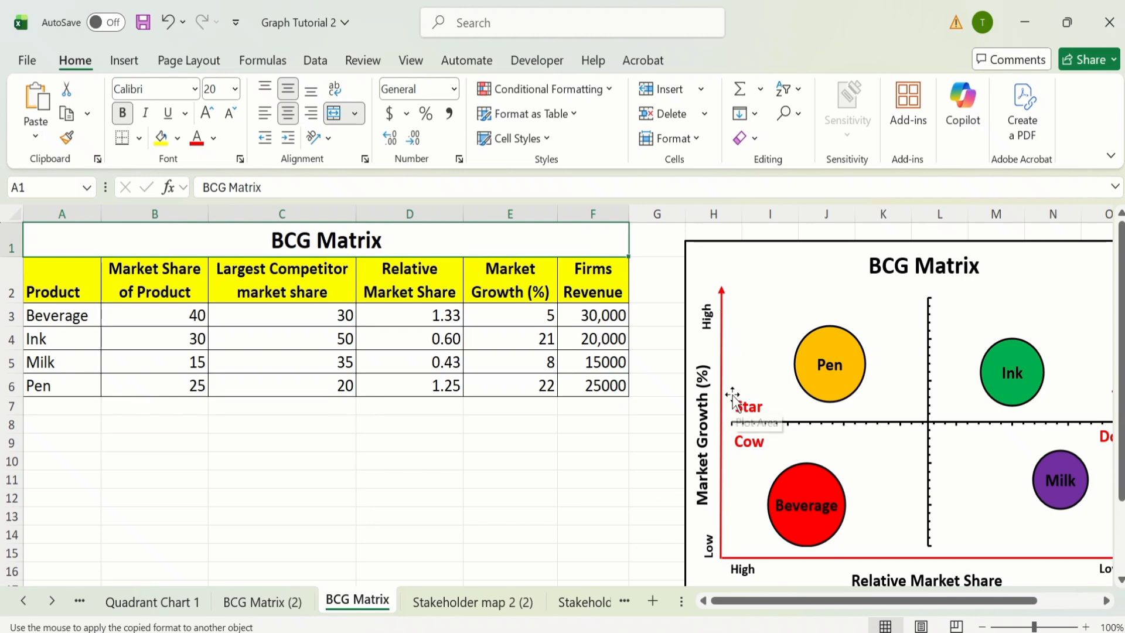
left_click(273, 603)
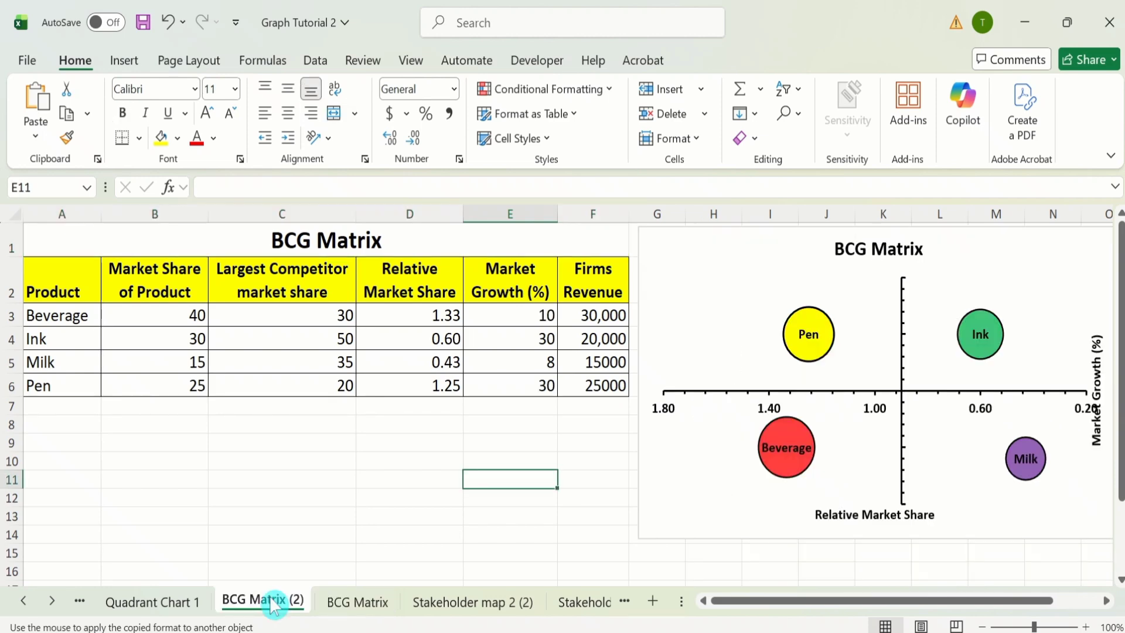
left_click(692, 321)
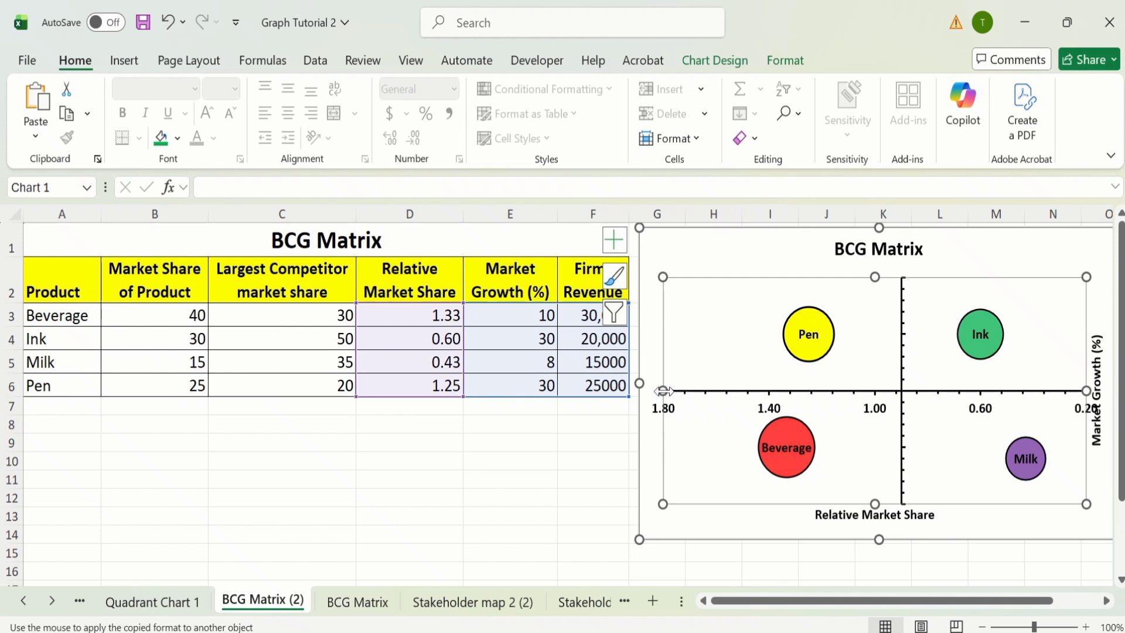
left_click_drag(664, 390, 679, 388)
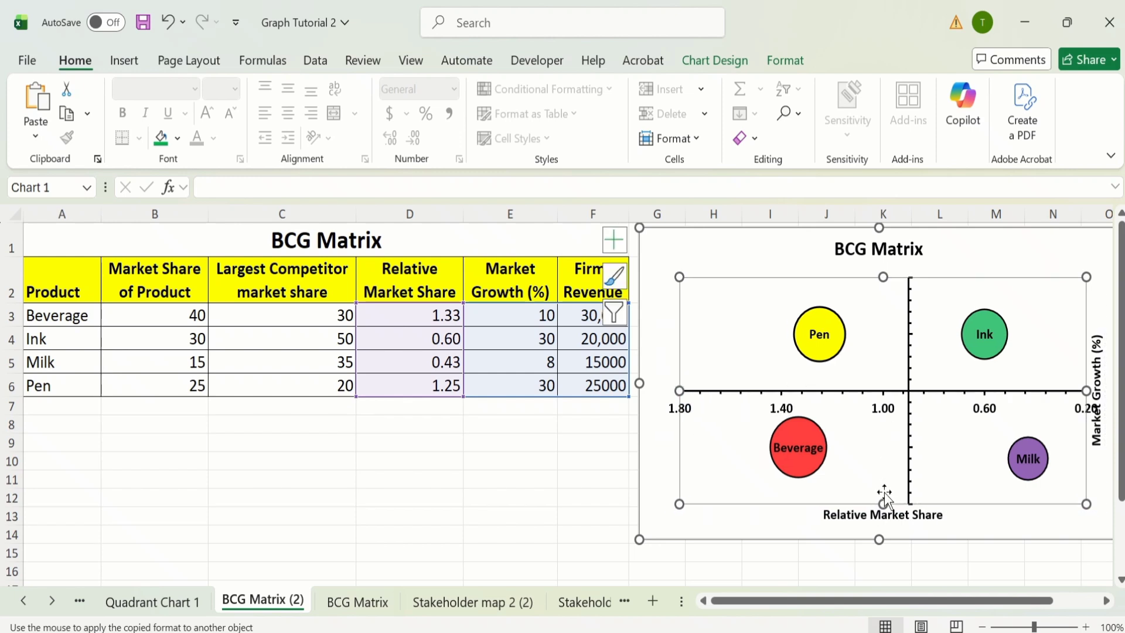
left_click_drag(883, 493, 880, 477)
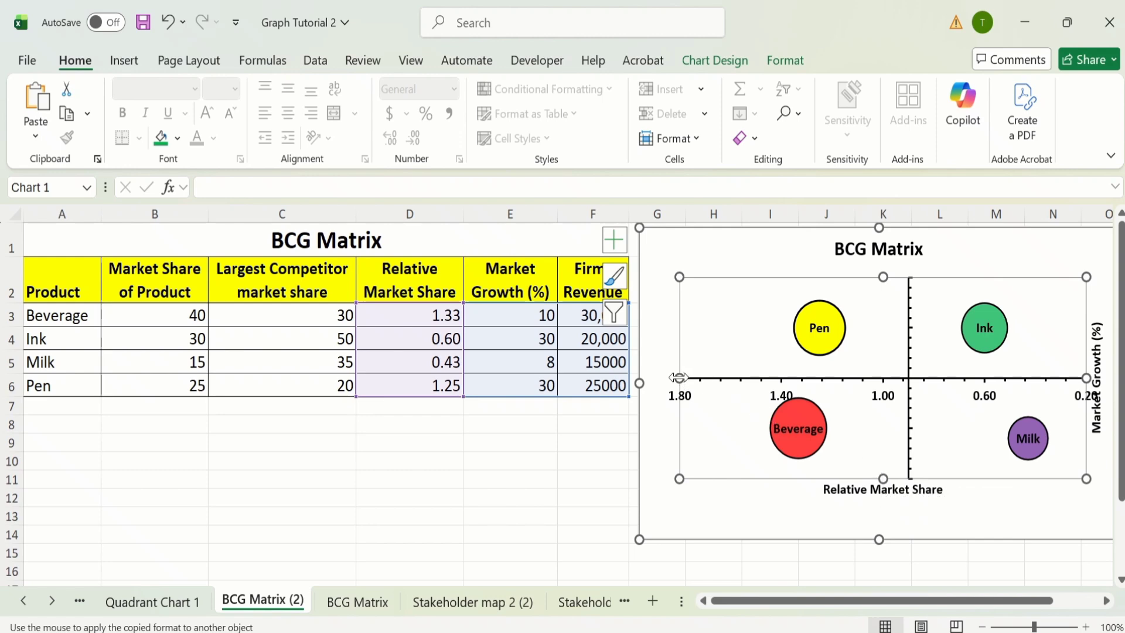
left_click_drag(679, 378, 685, 376)
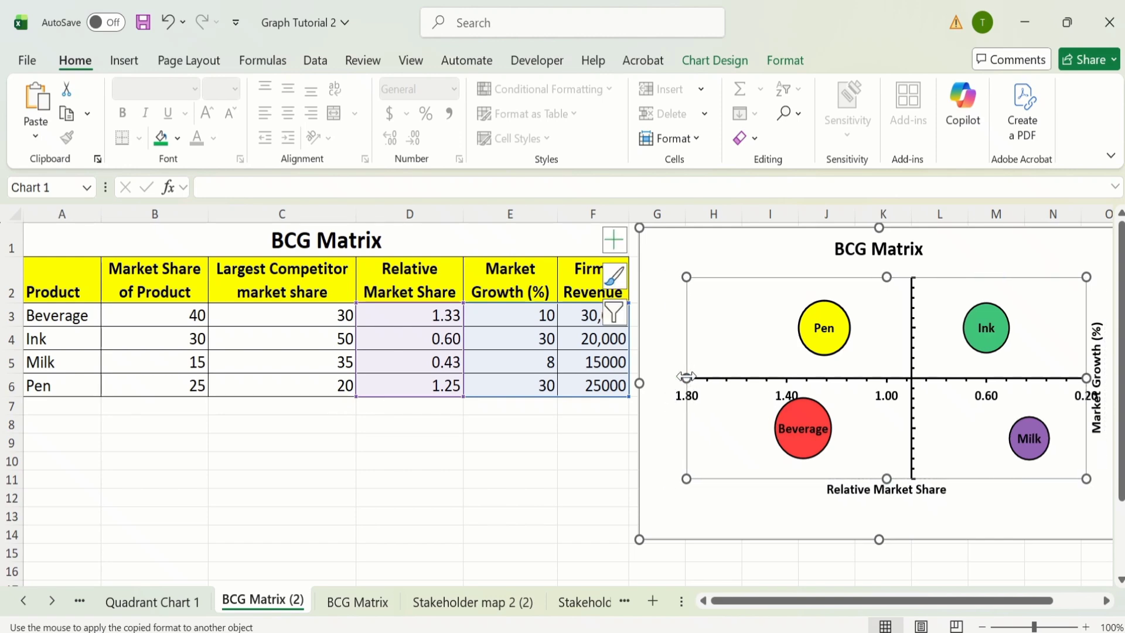
- Draw an upward line arrow about 2.85" tall inside the chart area, just left of the plot area
left_click(124, 61)
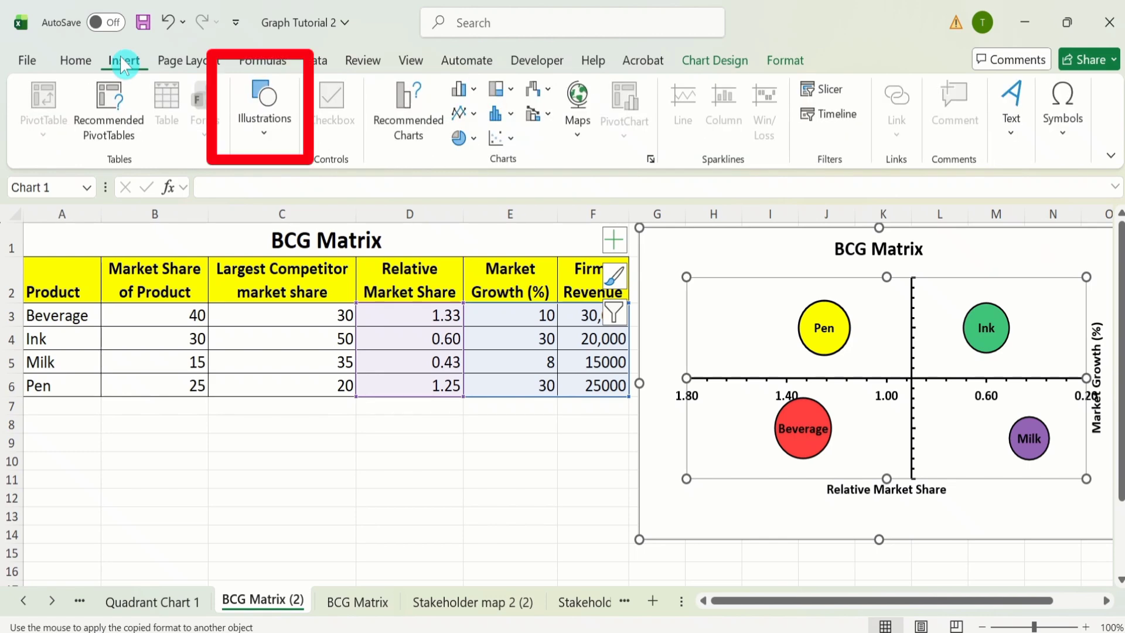
left_click(268, 143)
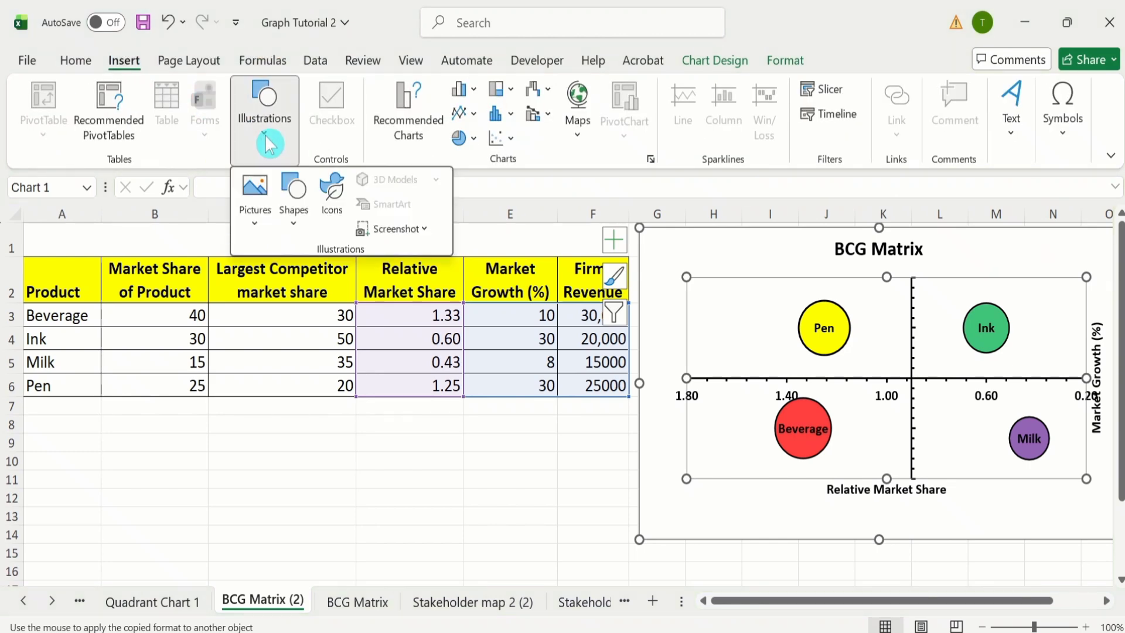
left_click(294, 227)
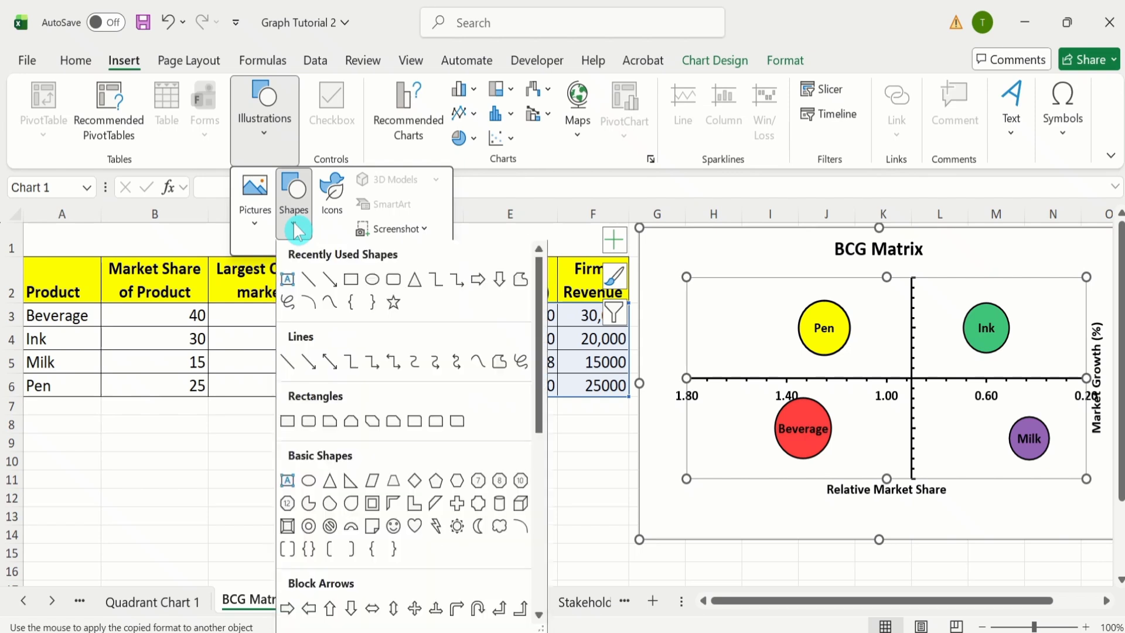
left_click(330, 281)
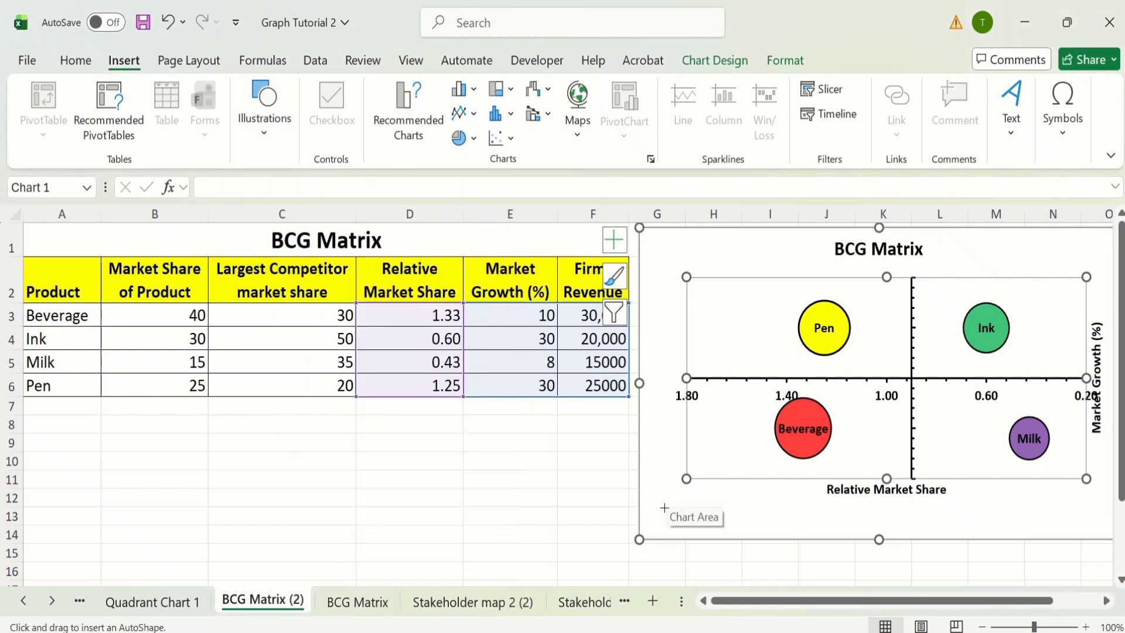
left_click_drag(664, 507, 663, 272)
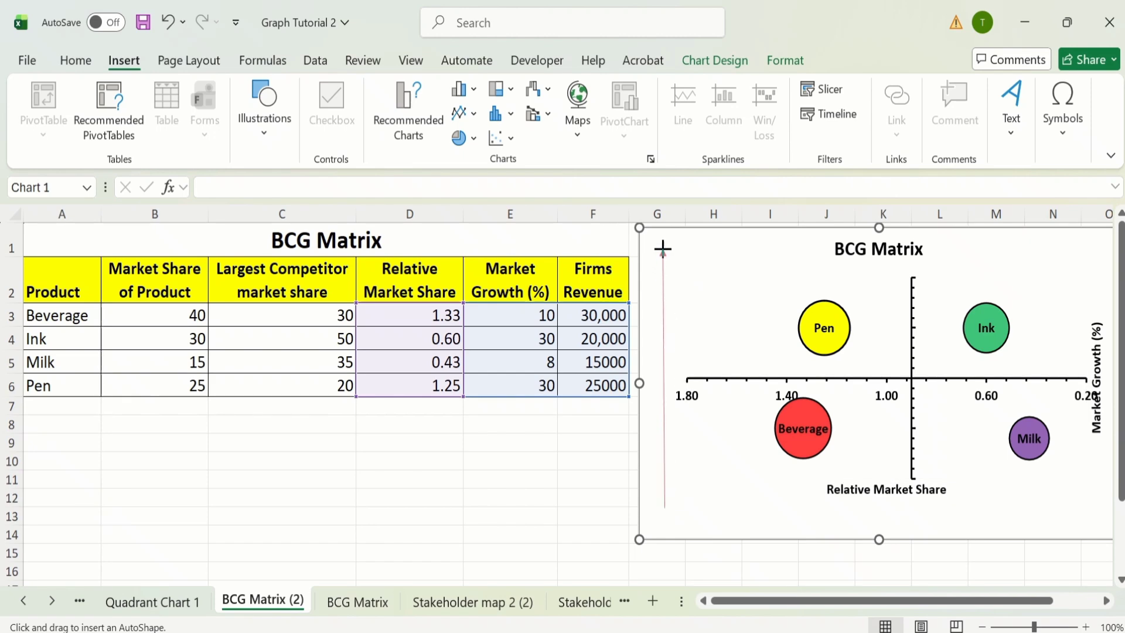
left_click_drag(663, 248, 663, 248)
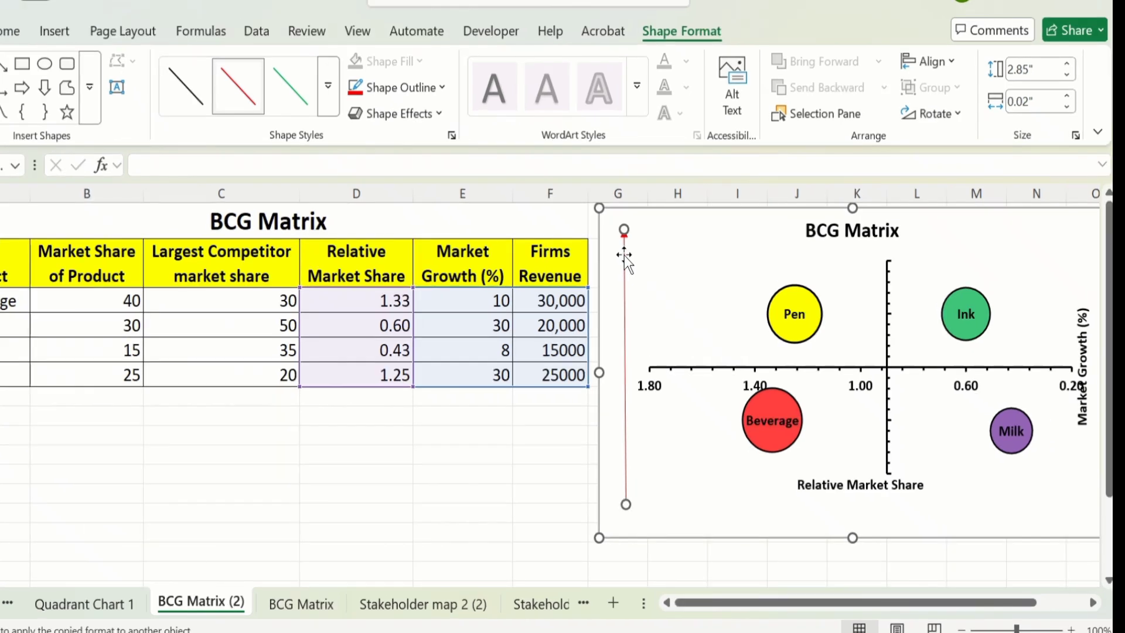
- Set the line width of the vertical arrow to 1 pt
right_click(663, 272)
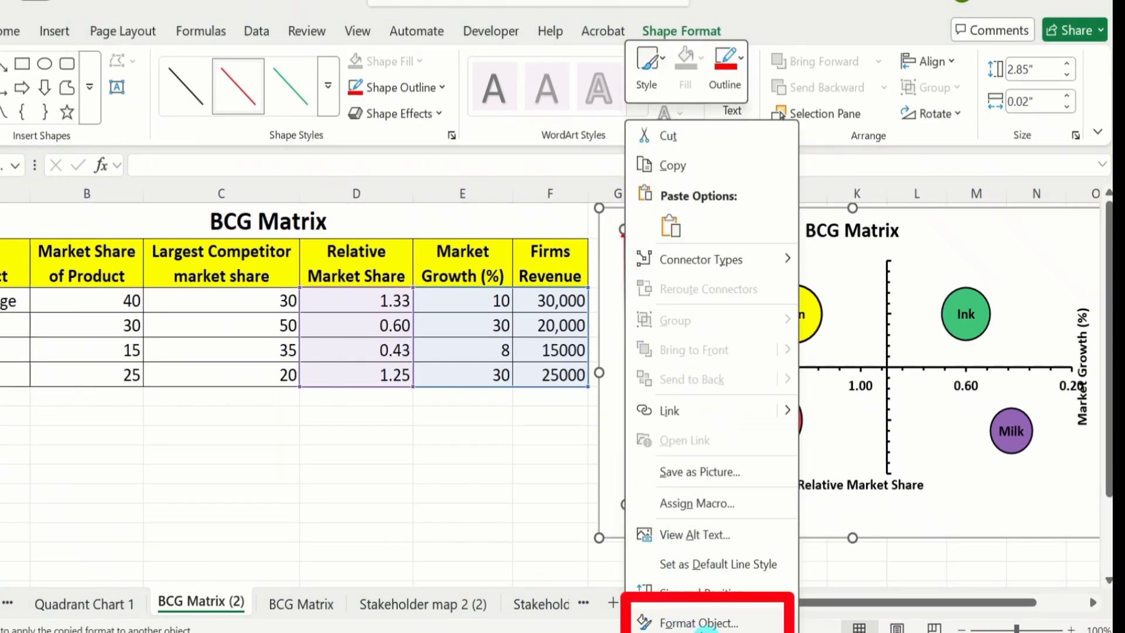
left_click(701, 624)
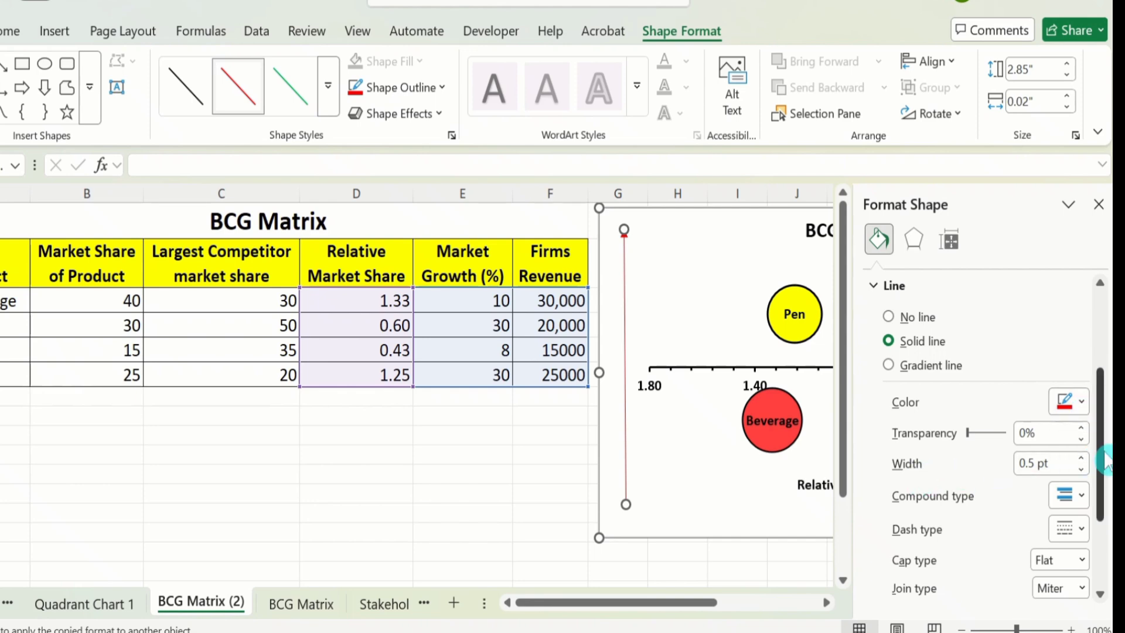
left_click(1081, 457)
left_click(1082, 457)
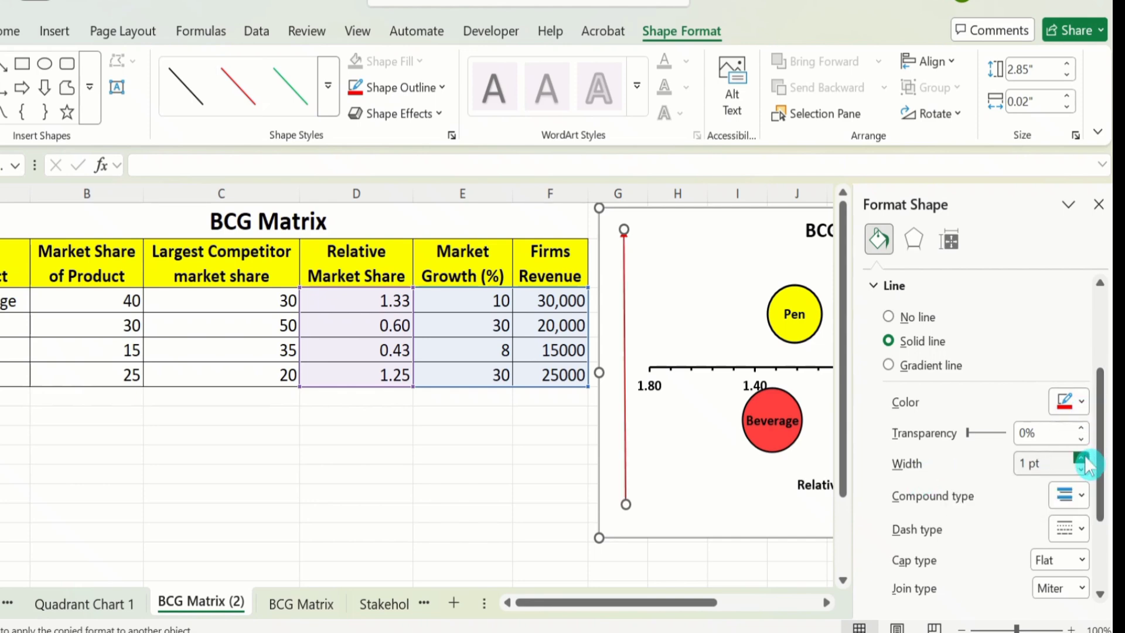
- Set the vertical arrow's line width to 1.25 pt, and move the Relative Market Share axis title down to the chart's lower edge
left_click(1082, 457)
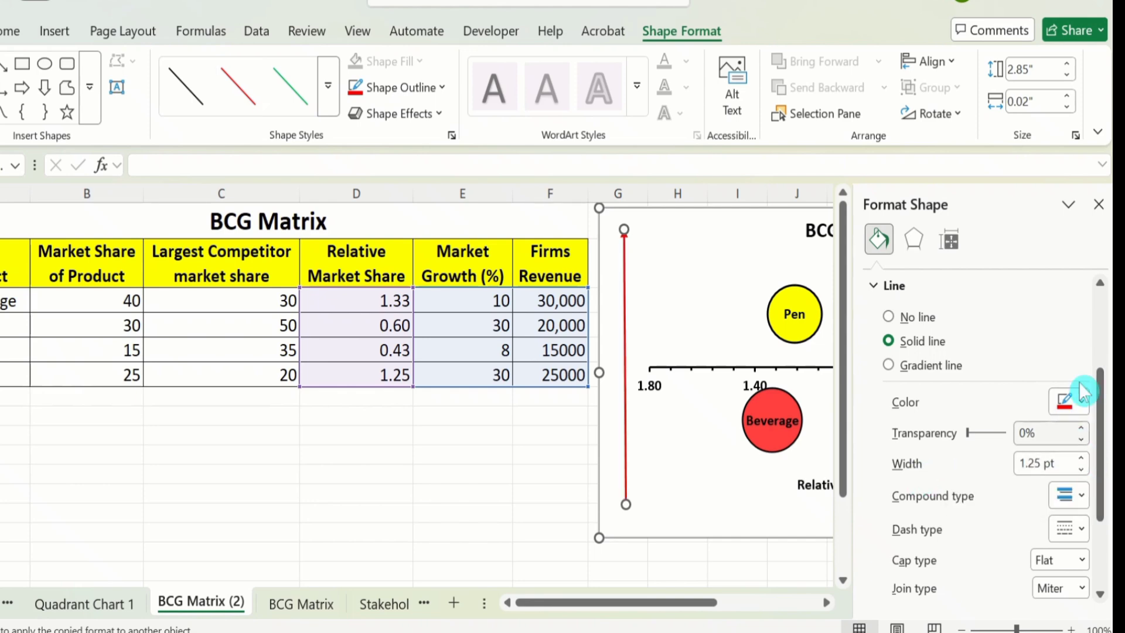
left_click(1098, 204)
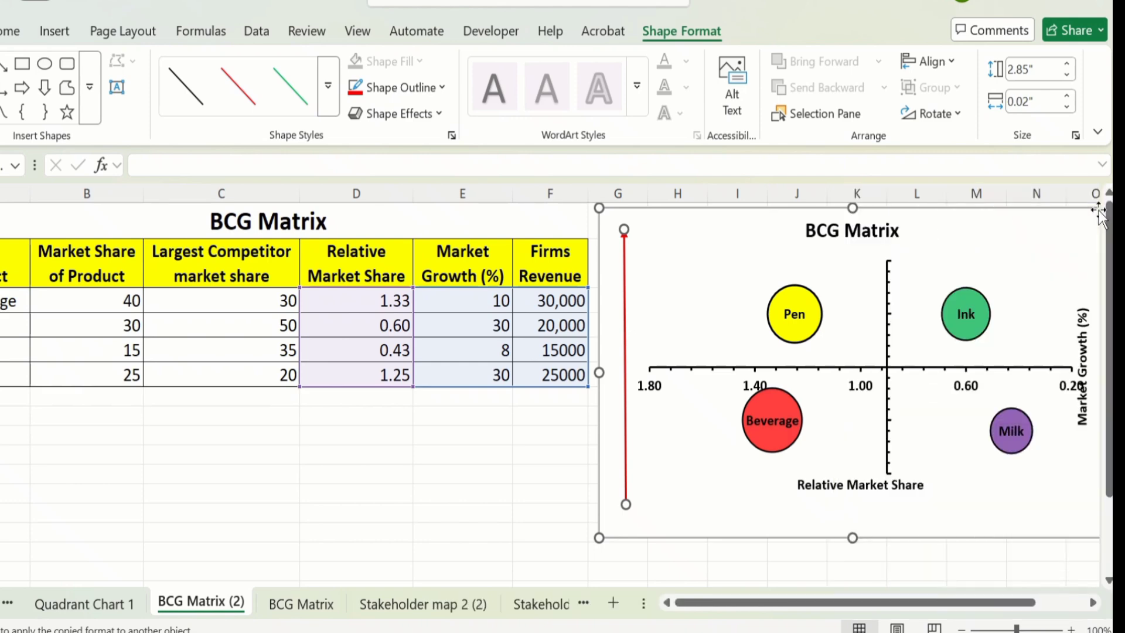
left_click(853, 483)
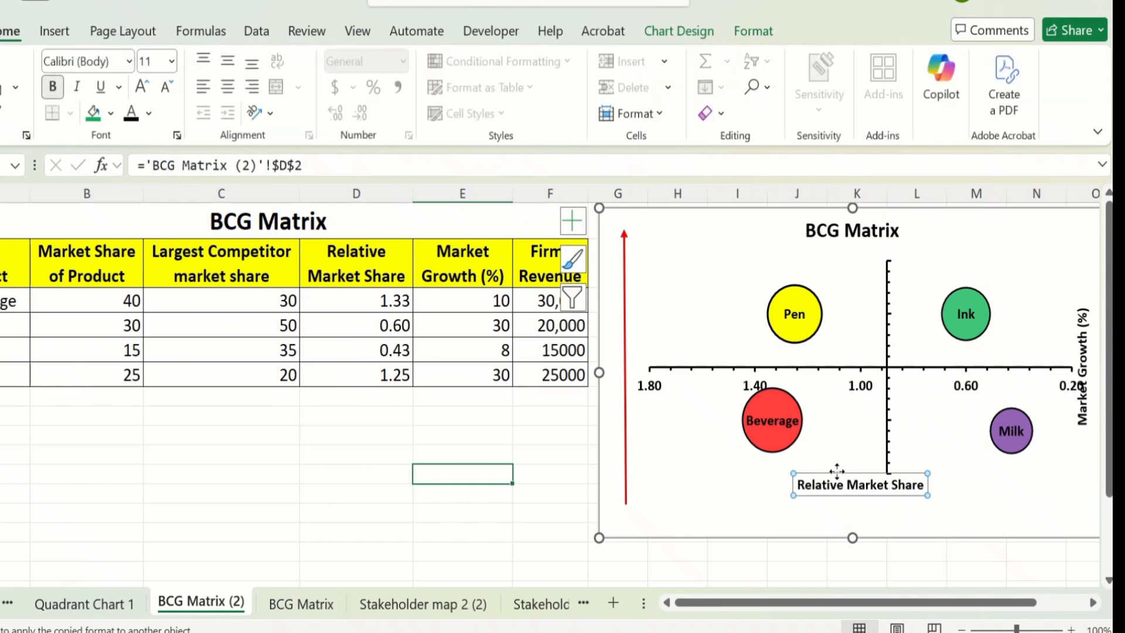
left_click_drag(836, 470, 844, 510)
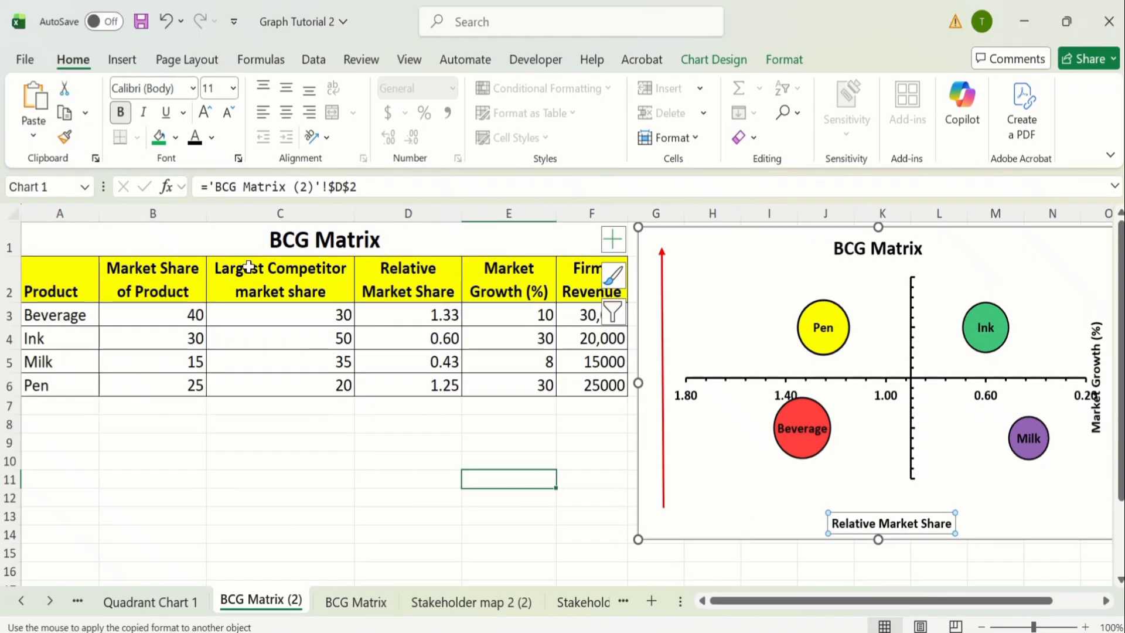
- Draw a rightward line arrow about 5.1" long from the vertical arrow's lower end, just above the Relative Market Share title
left_click(123, 60)
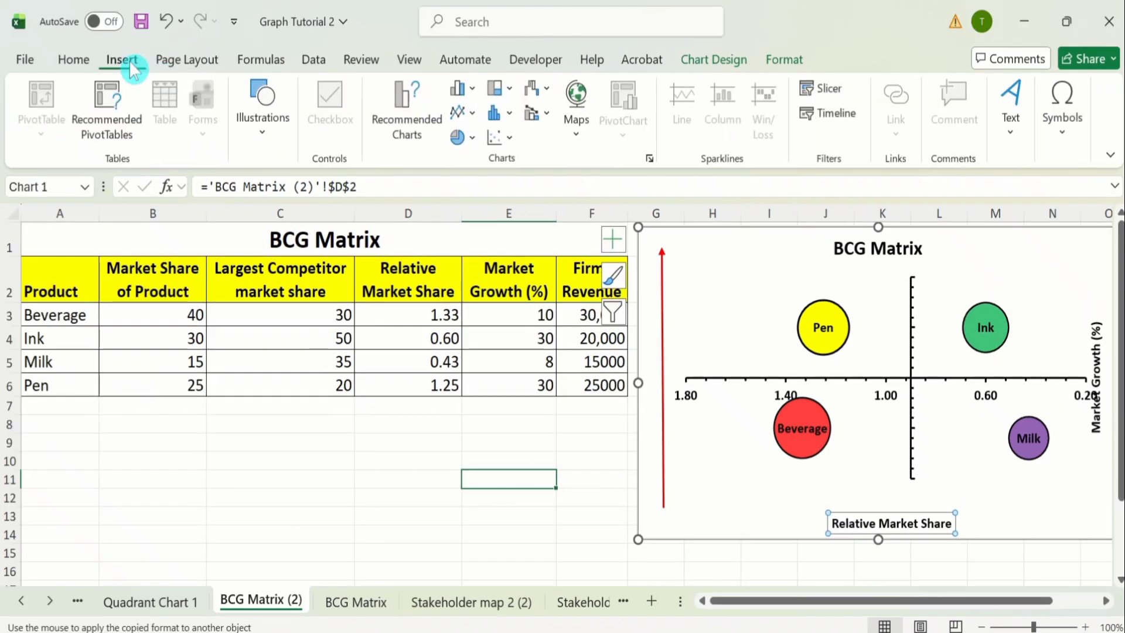
left_click(265, 144)
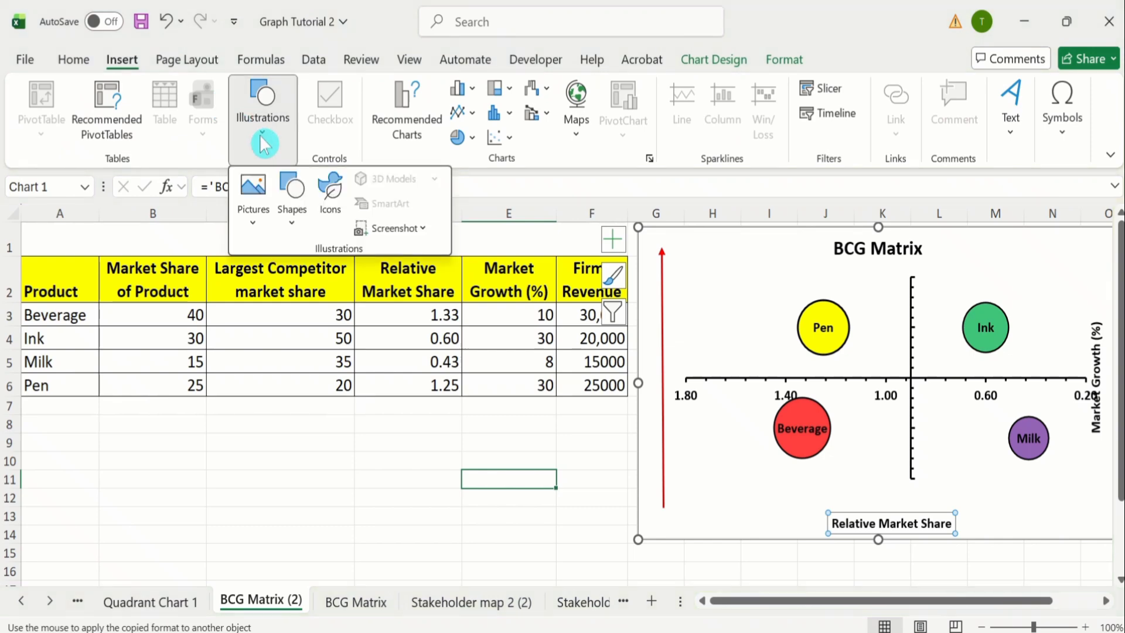
left_click(297, 228)
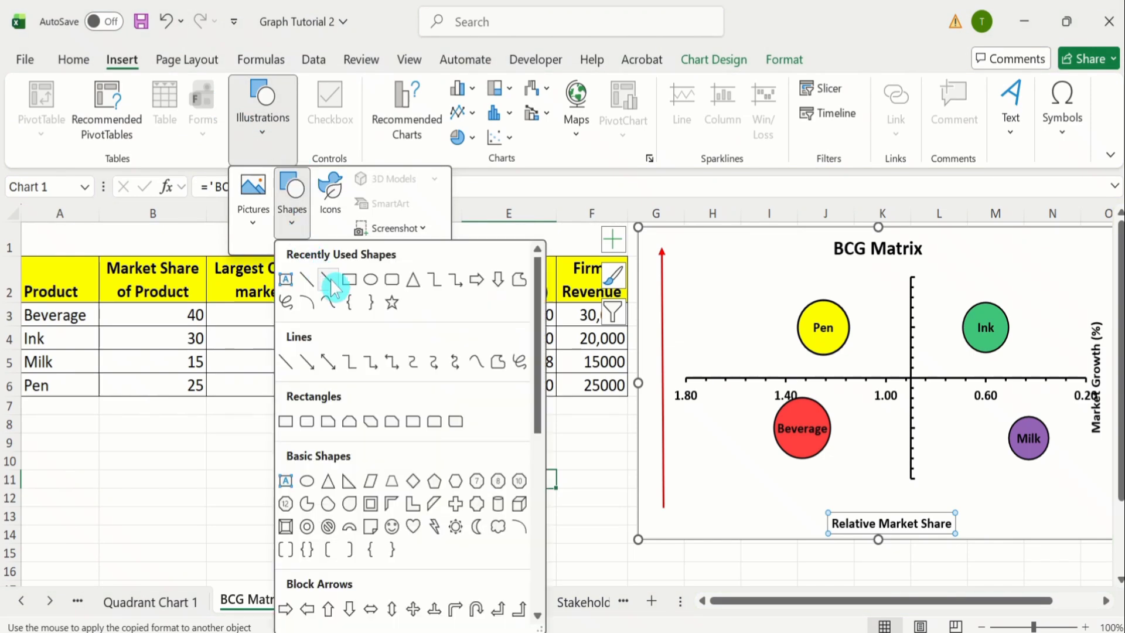
left_click(331, 283)
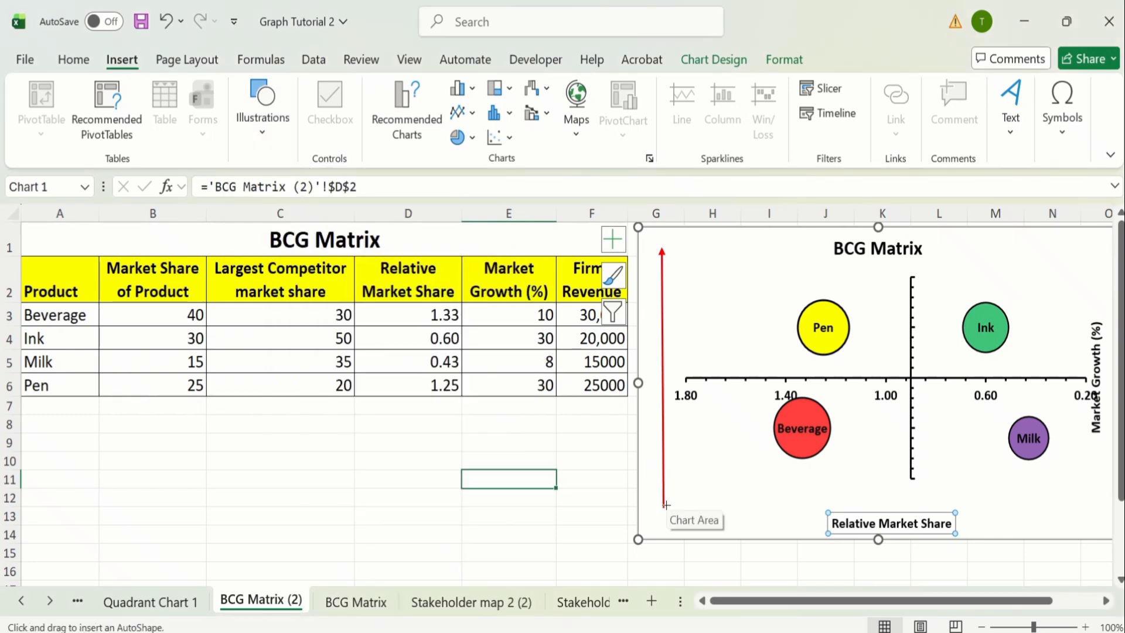
mouse_move(663, 508)
left_mouse_down()
mouse_move(869, 487)
mouse_move(1070, 497)
mouse_move(1096, 512)
left_mouse_up()
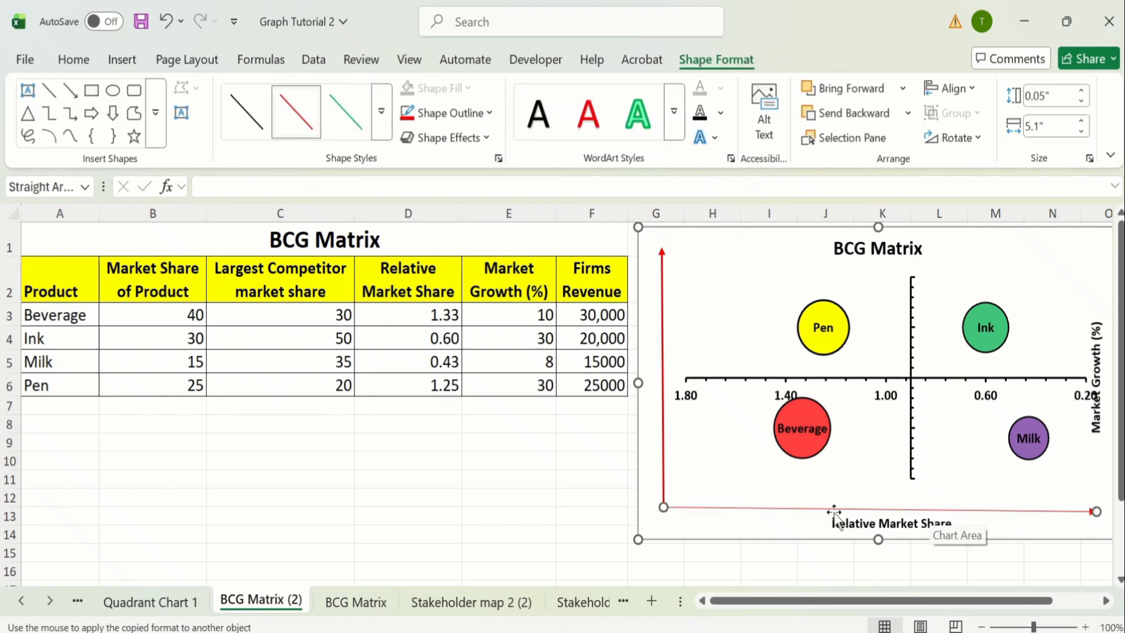
left_click(515, 479)
- Check the example chart on the BCG Matrix sheet, and draw a text box about 0.25" by 0.57" below the Ink bubble on BCG Matrix (2)
left_click(348, 603)
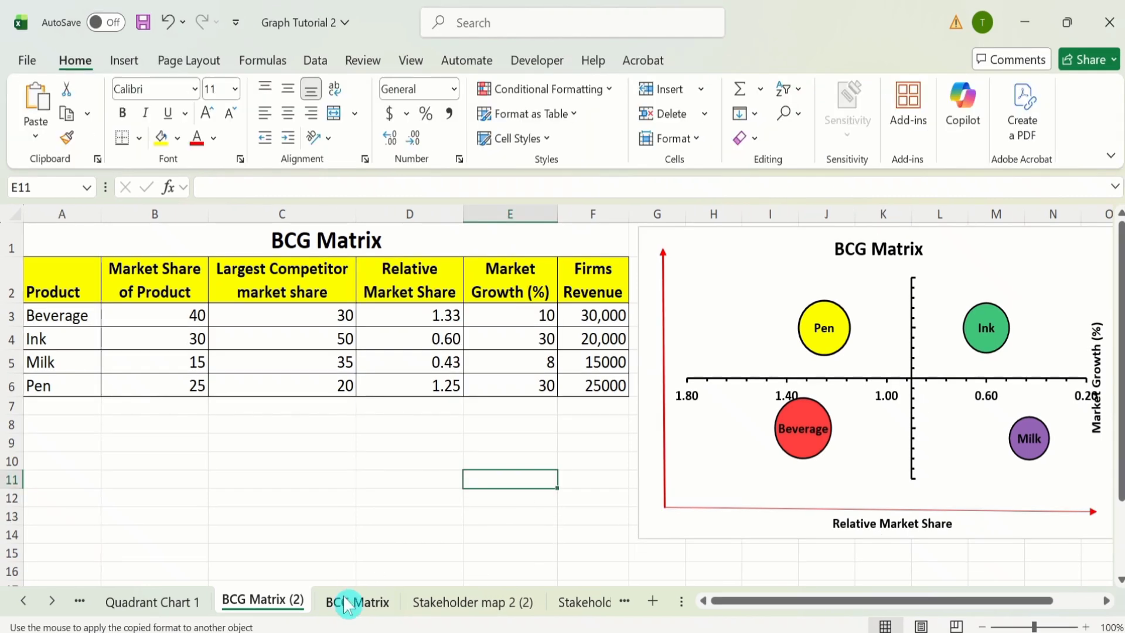
left_click_drag(717, 600, 763, 606)
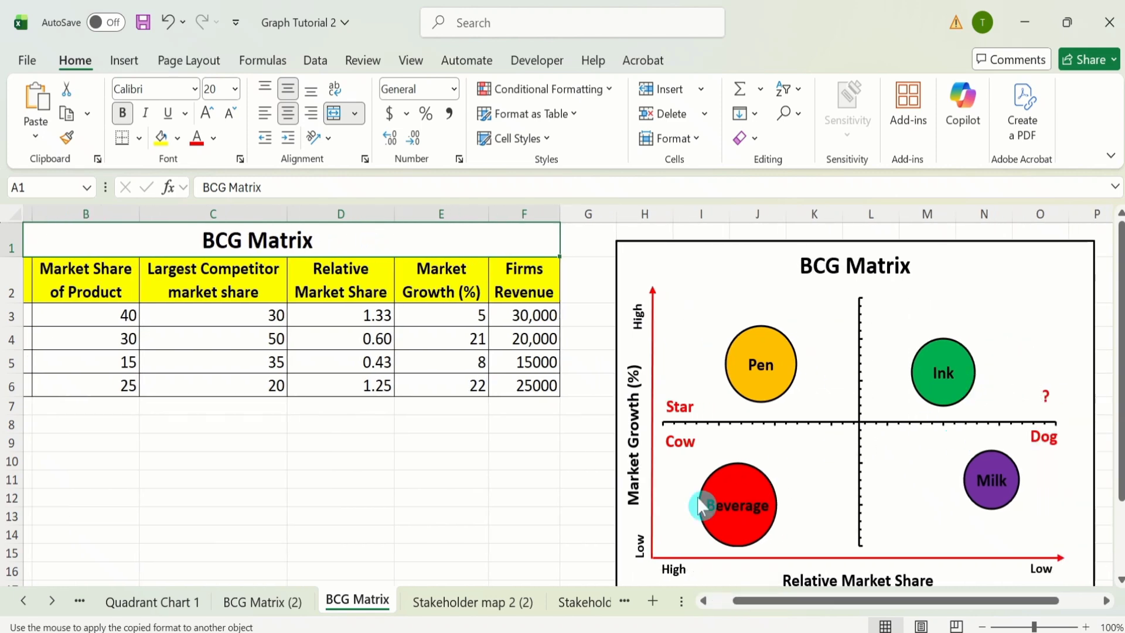
left_click(264, 601)
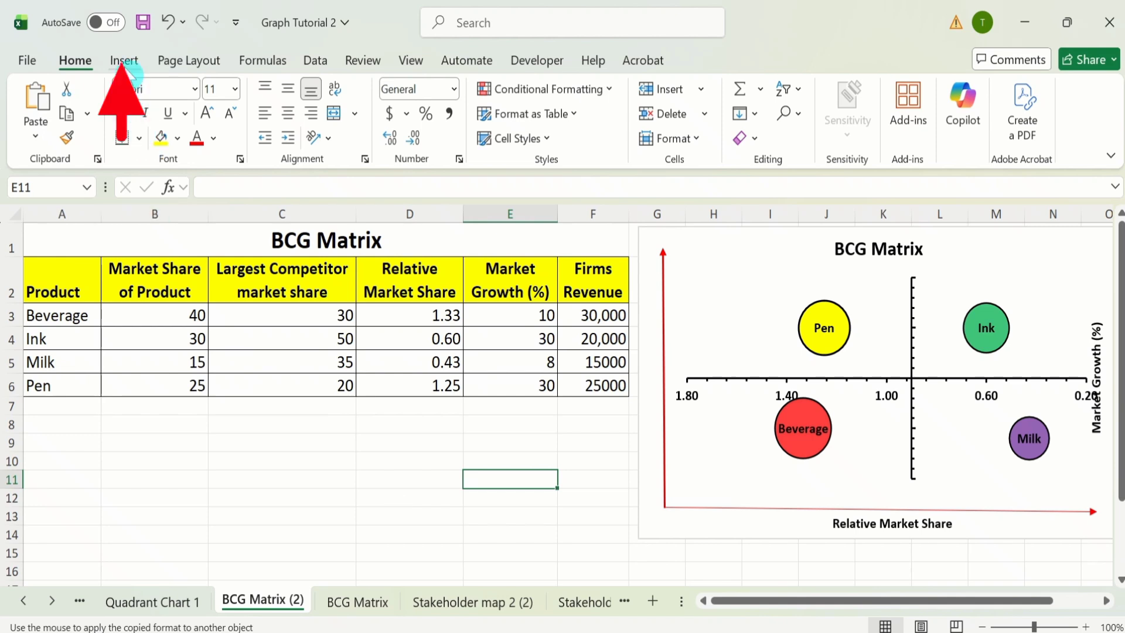
left_click(124, 62)
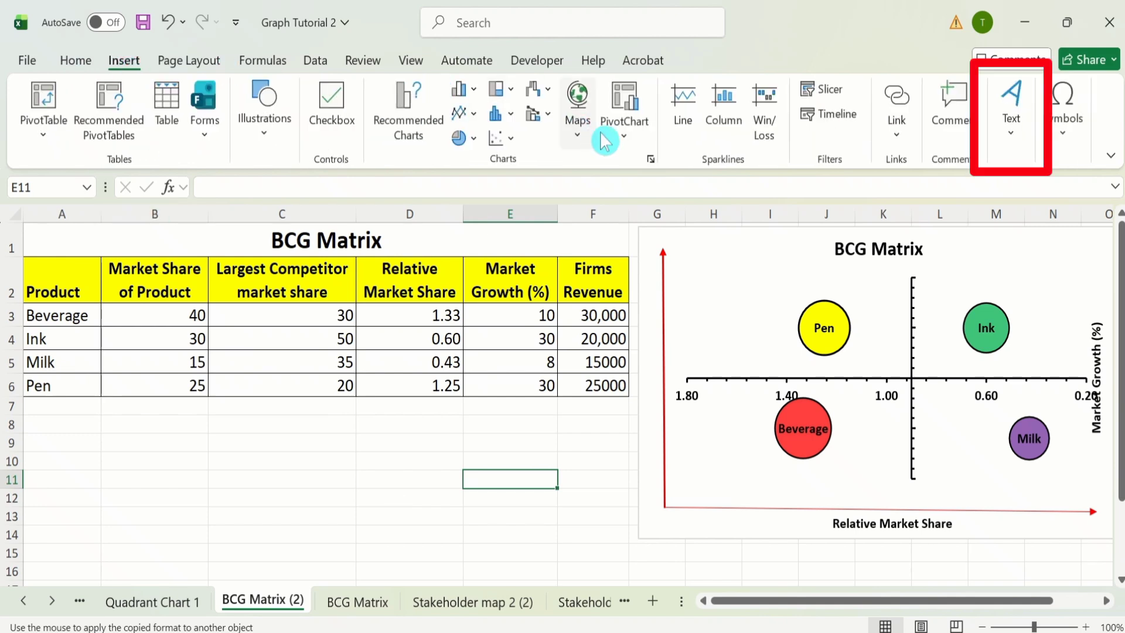
left_click(1012, 142)
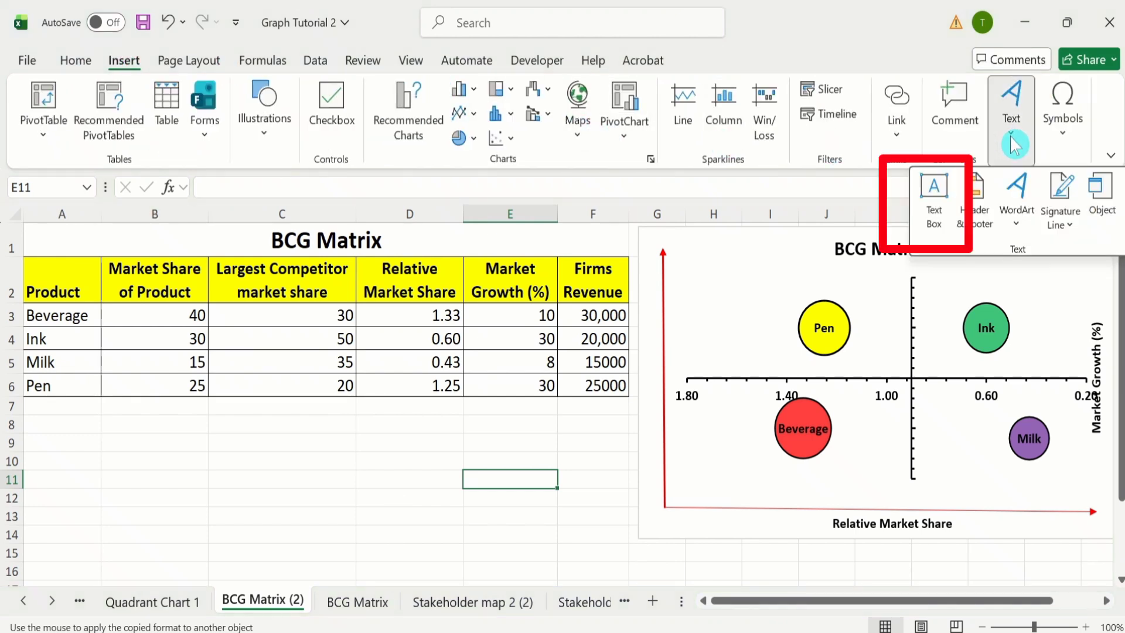
left_click(947, 203)
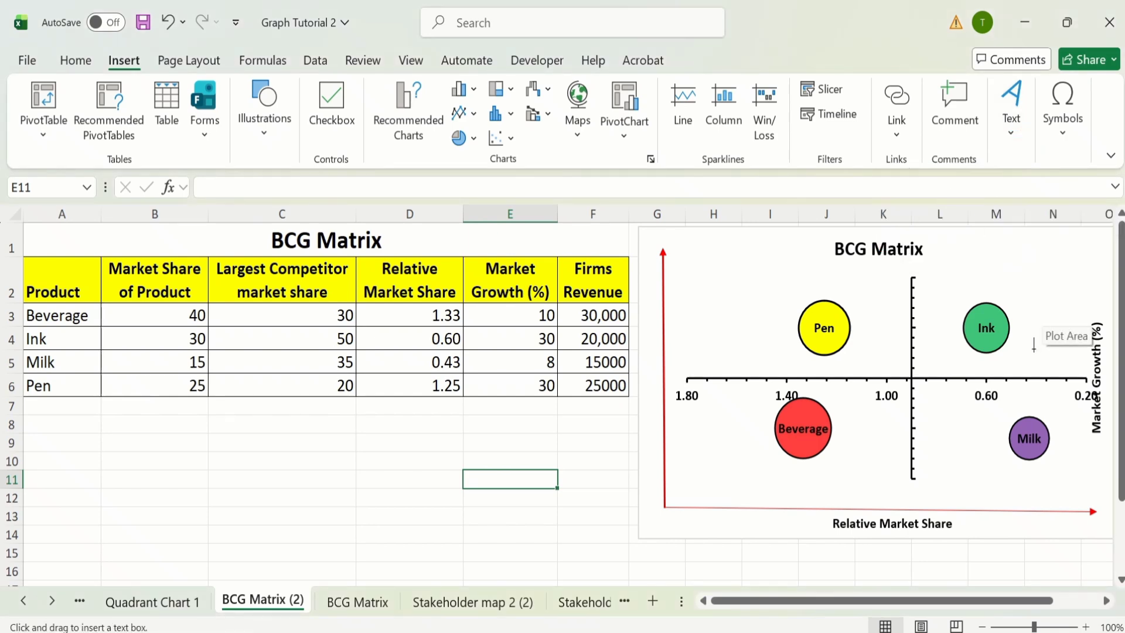
left_click_drag(1033, 349, 1082, 372)
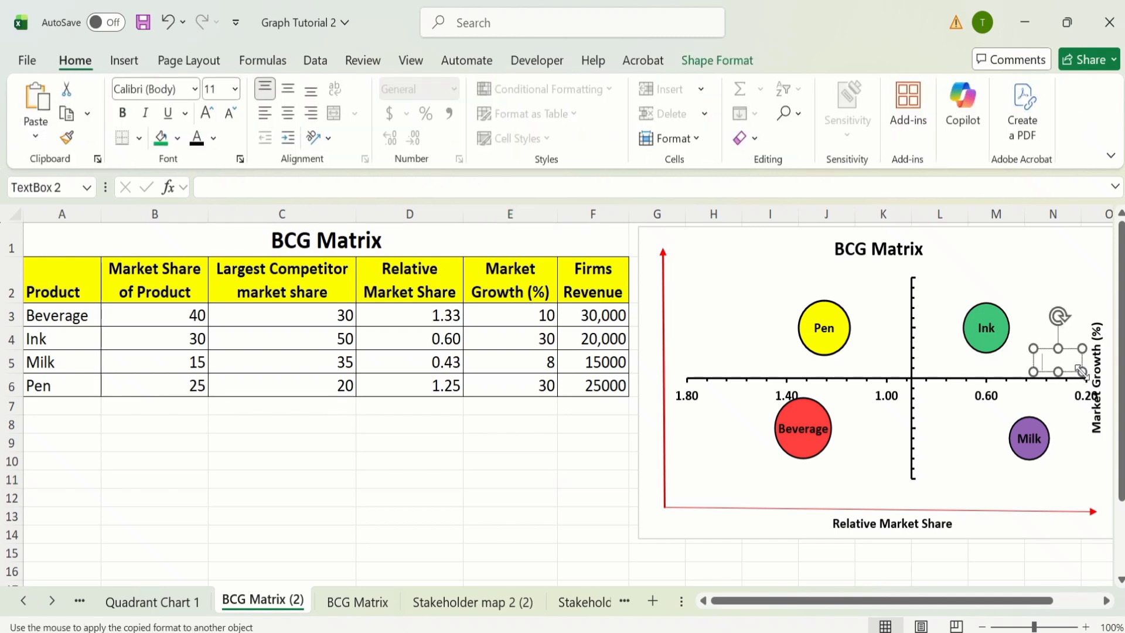
- Remove the fill and the outline of the new text box in the chart's upper-right quadrant
left_click(726, 61)
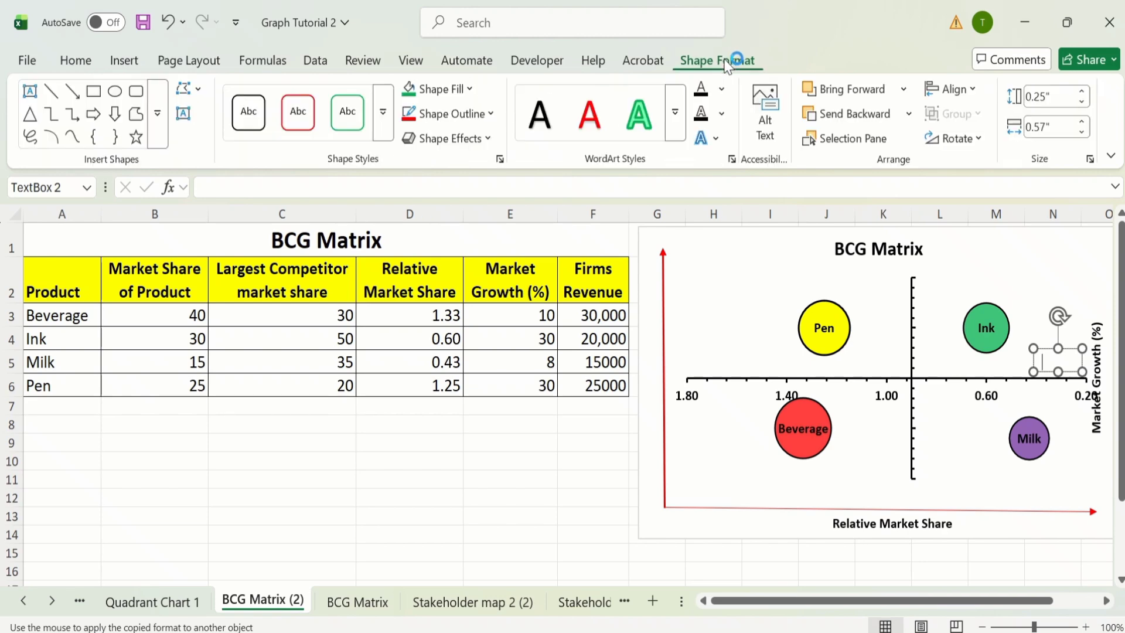
left_click(472, 90)
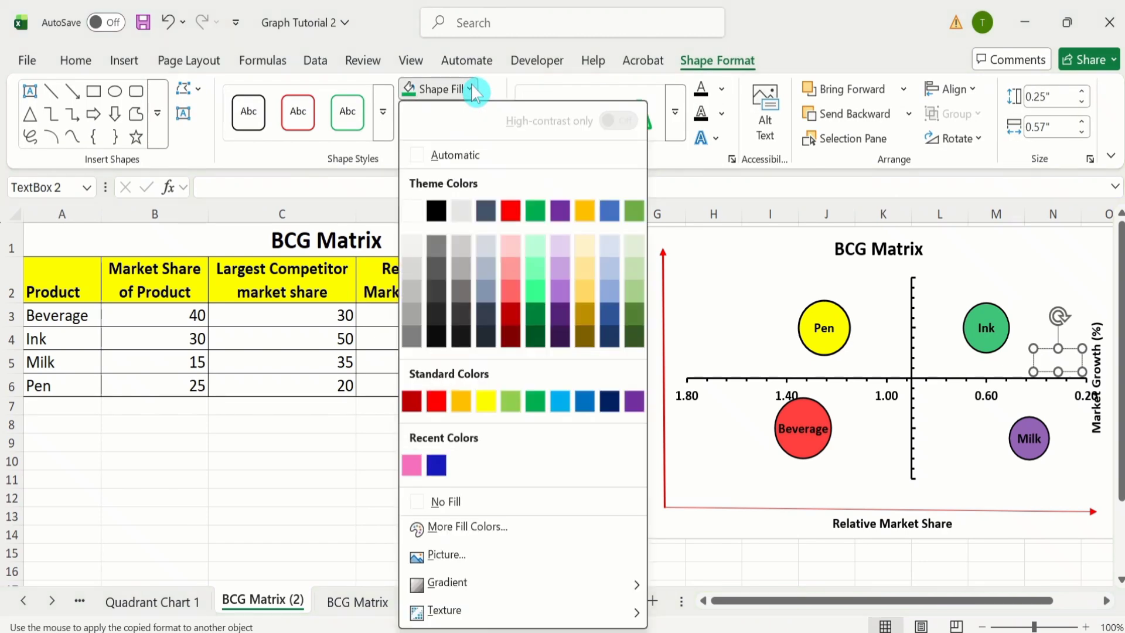
left_click(451, 504)
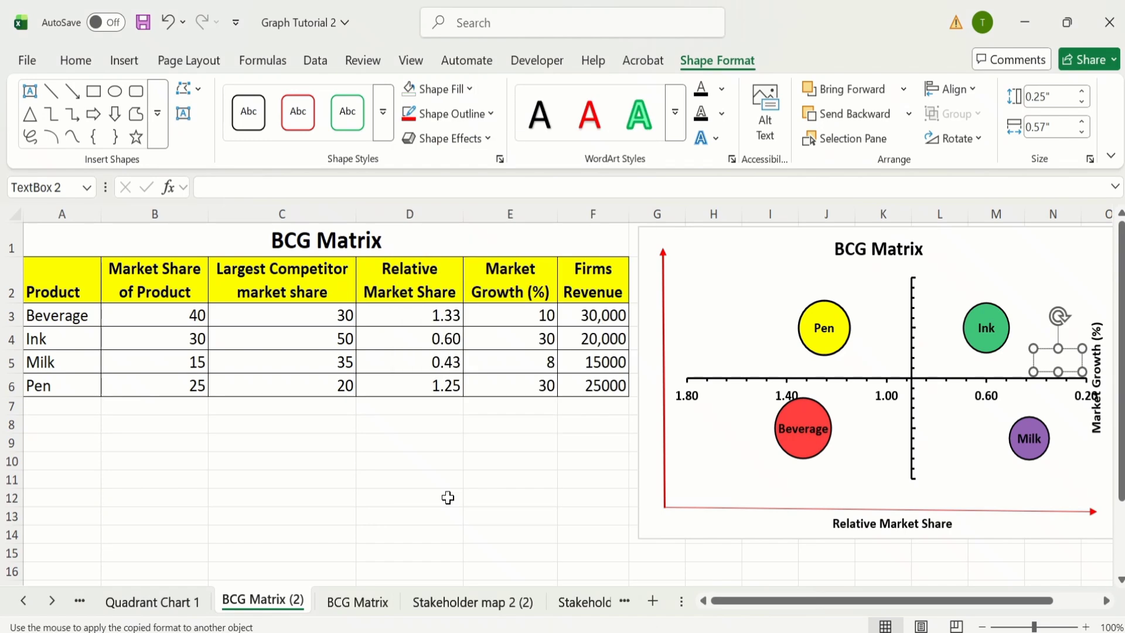
left_click(493, 117)
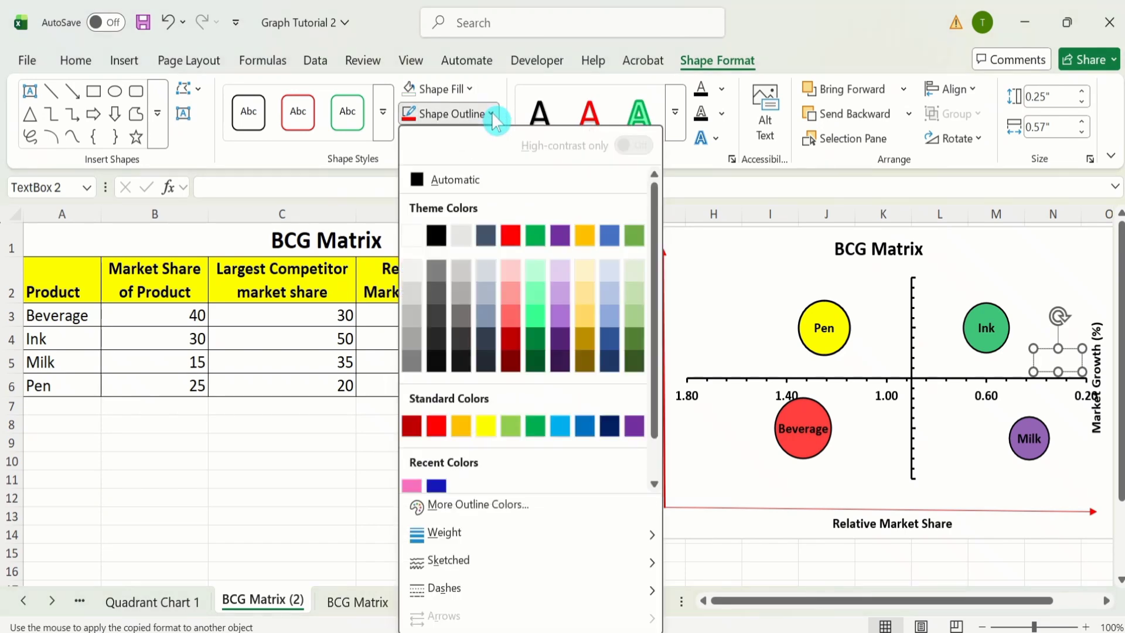
left_click(486, 483)
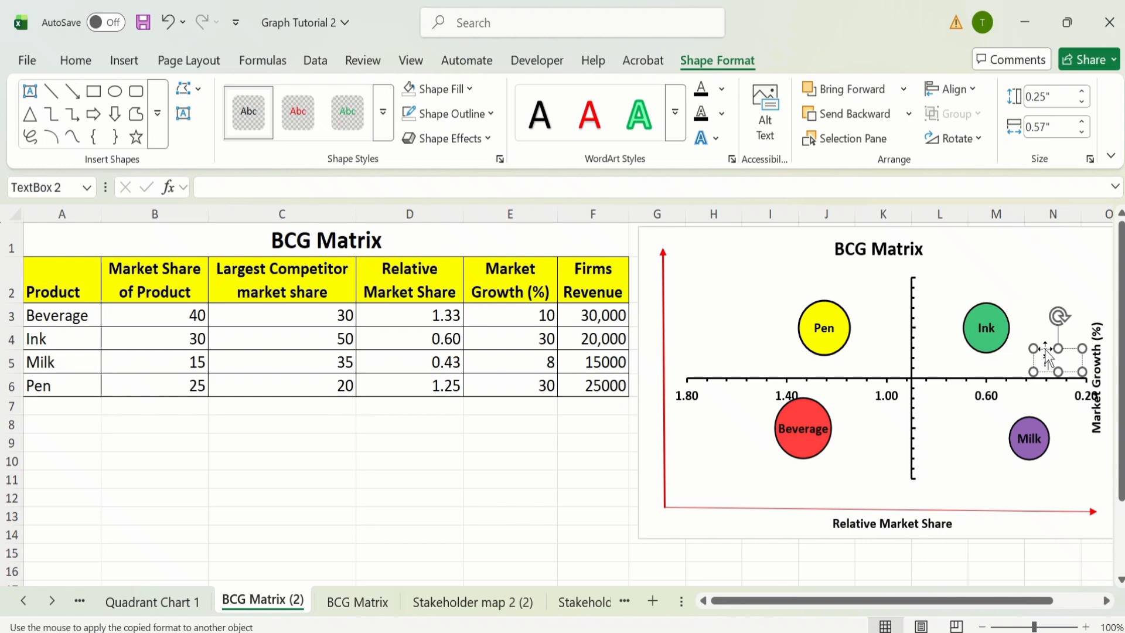
- Enter ? in the text box and paste three copies of it below the table, at cells D9, E9 and C9
right_click(1044, 349)
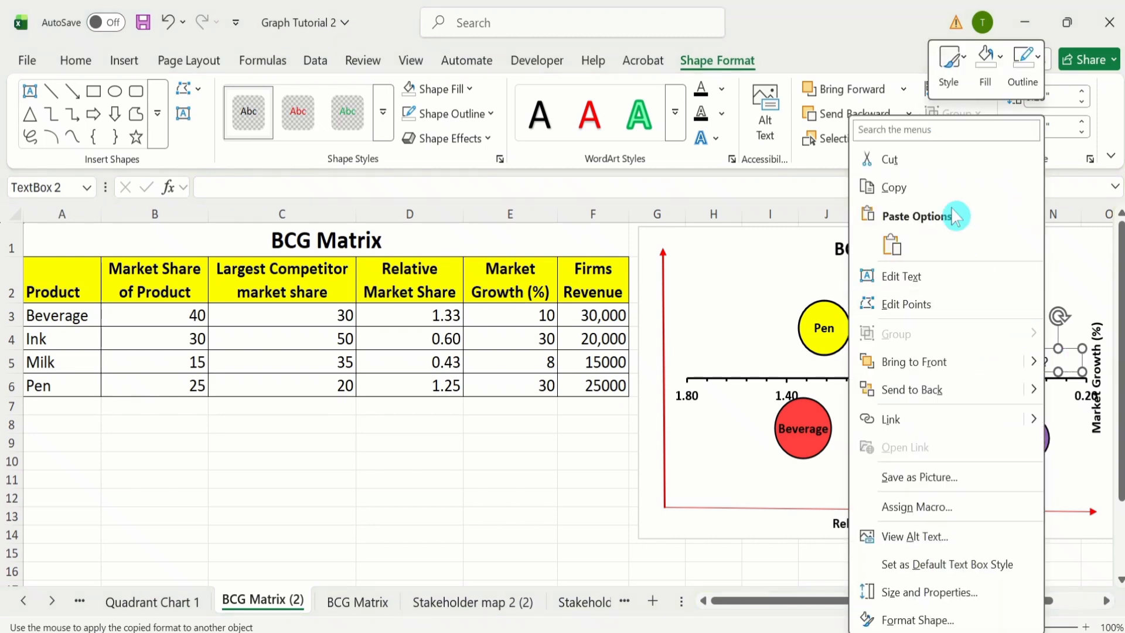
left_click(945, 188)
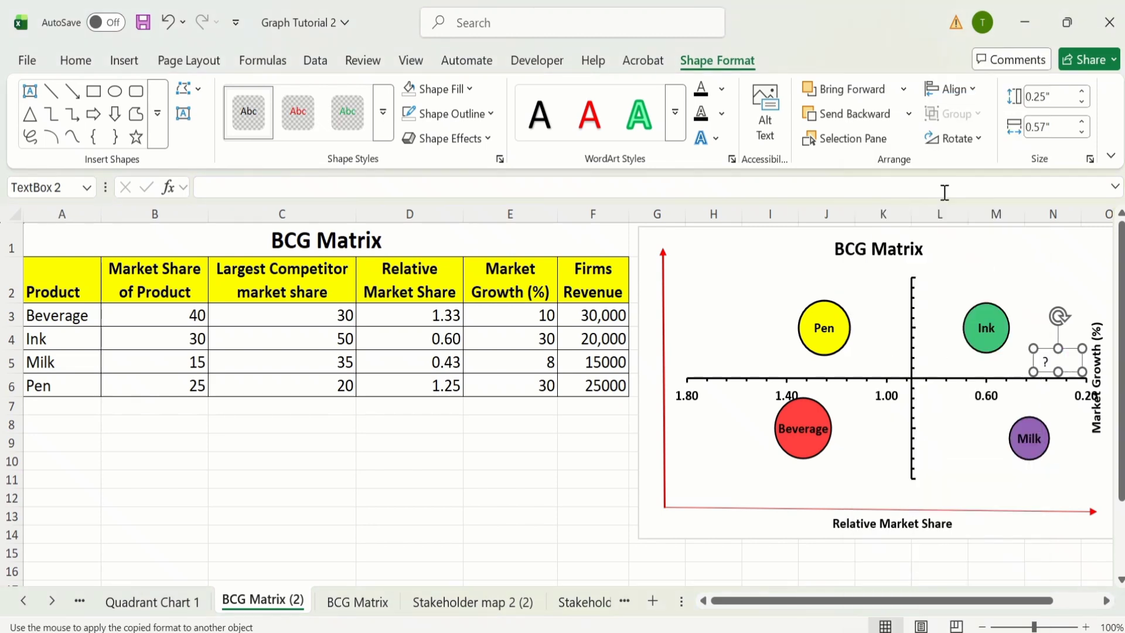
left_click(366, 444)
right_click(369, 444)
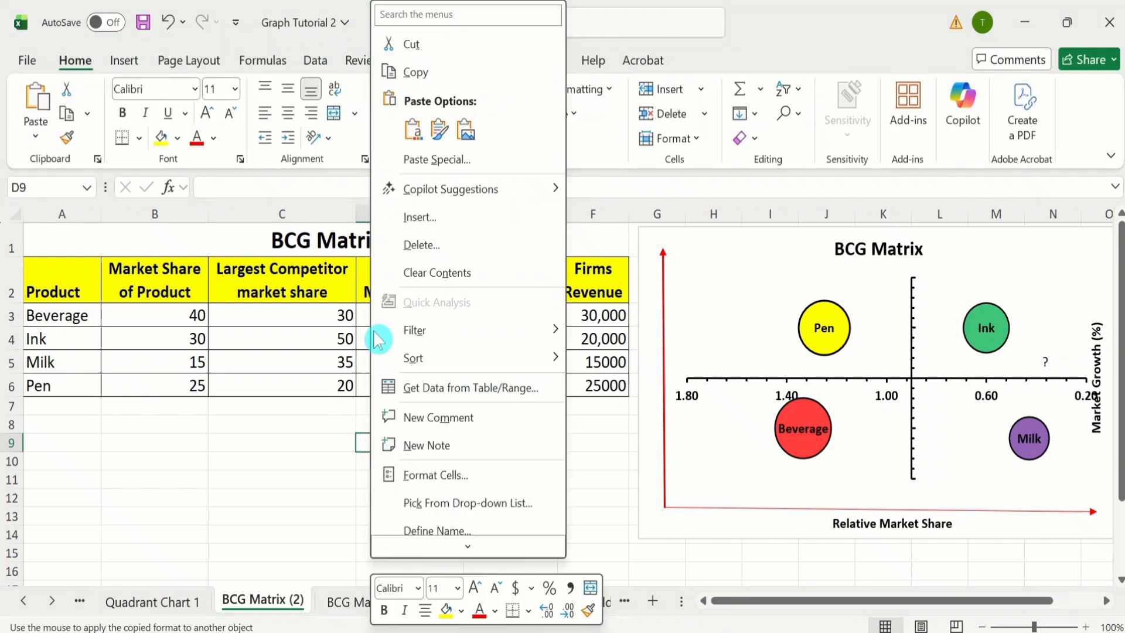
left_click(414, 129)
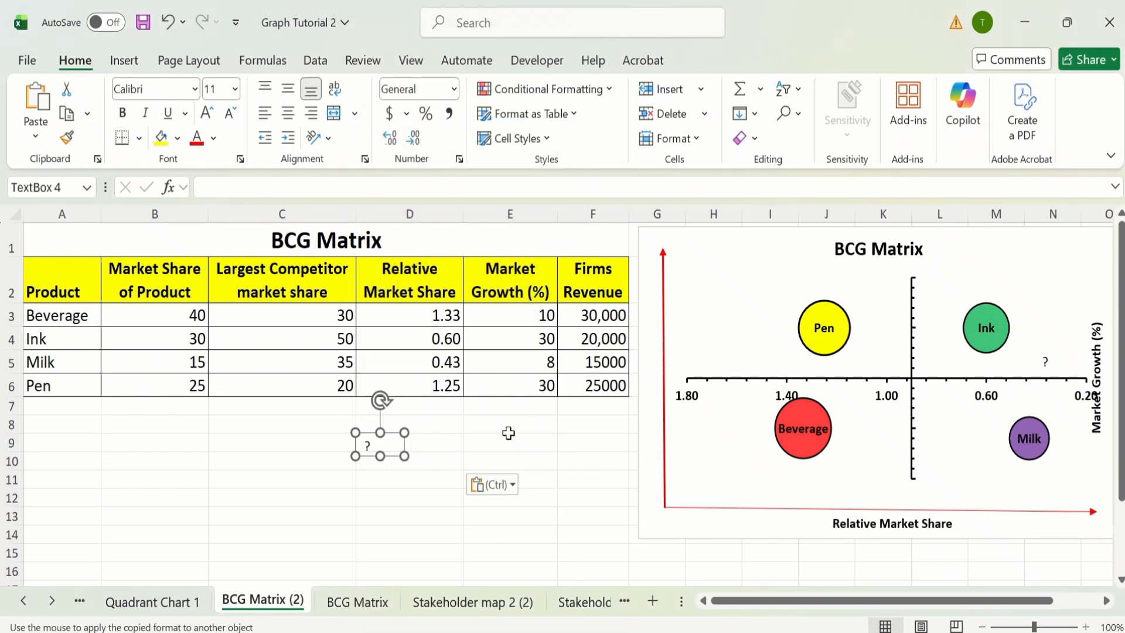
left_click(487, 447)
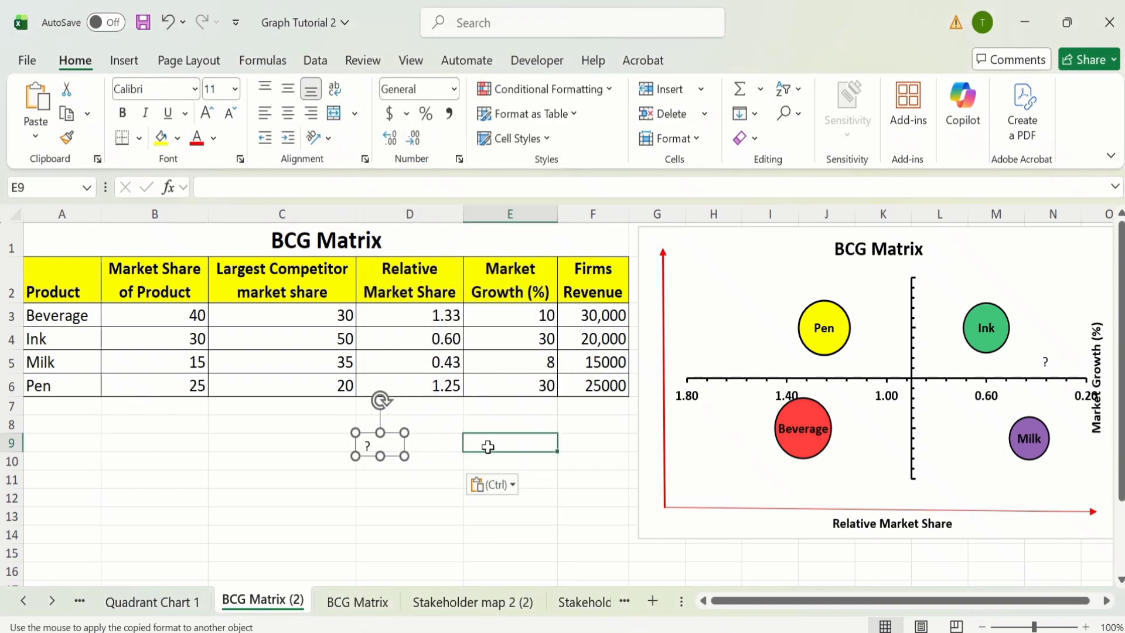
right_click(491, 449)
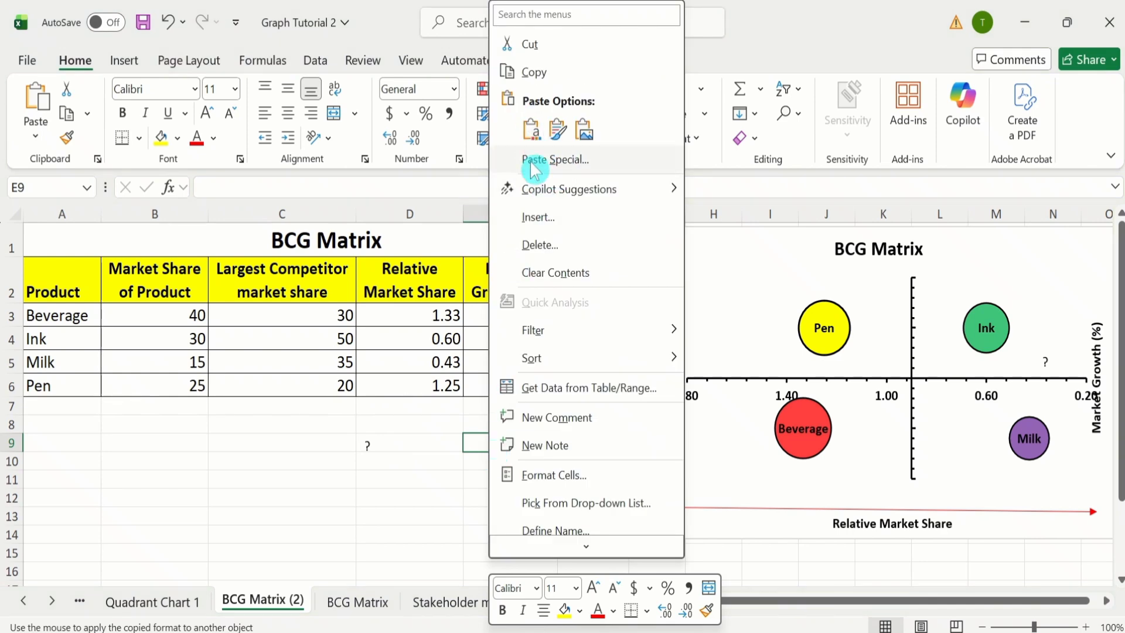
left_click(532, 130)
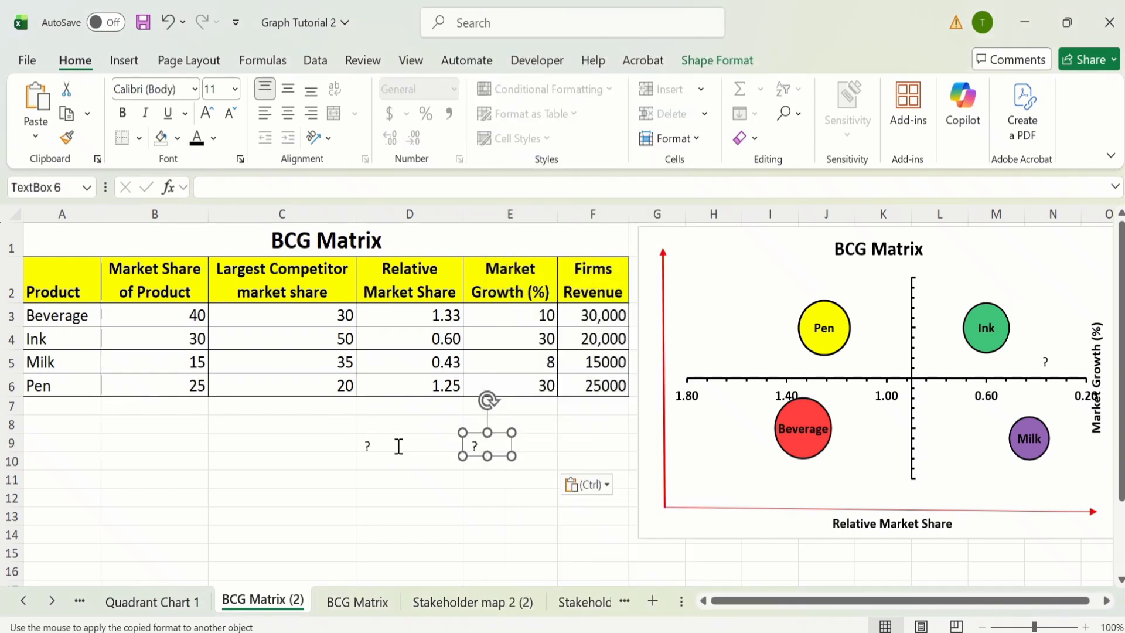
left_click(254, 445)
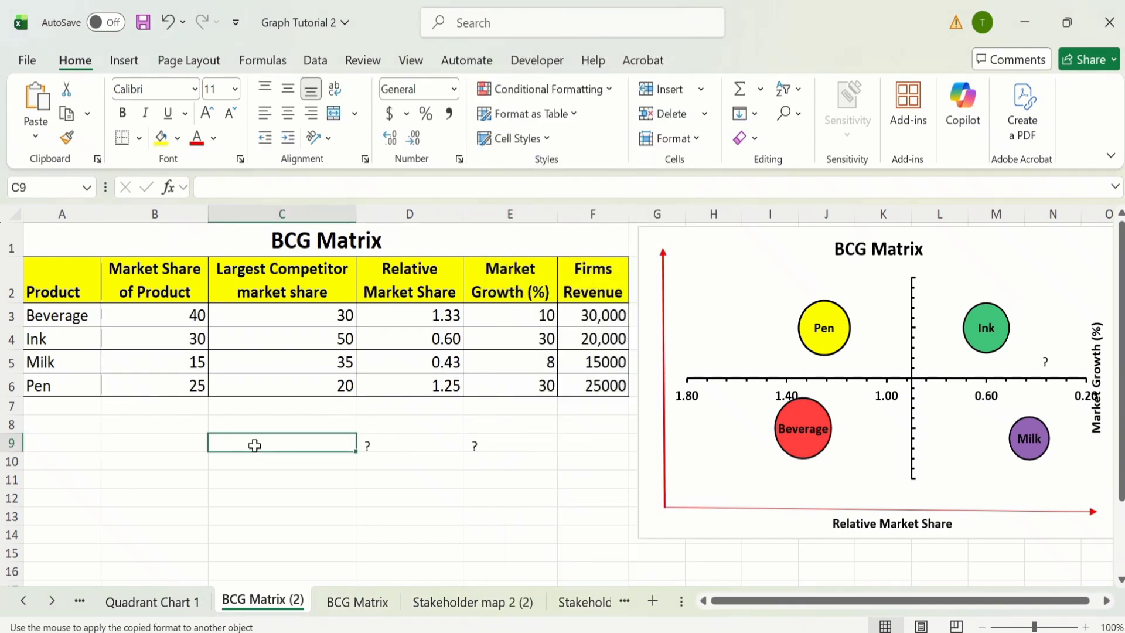
right_click(255, 446)
left_click(303, 136)
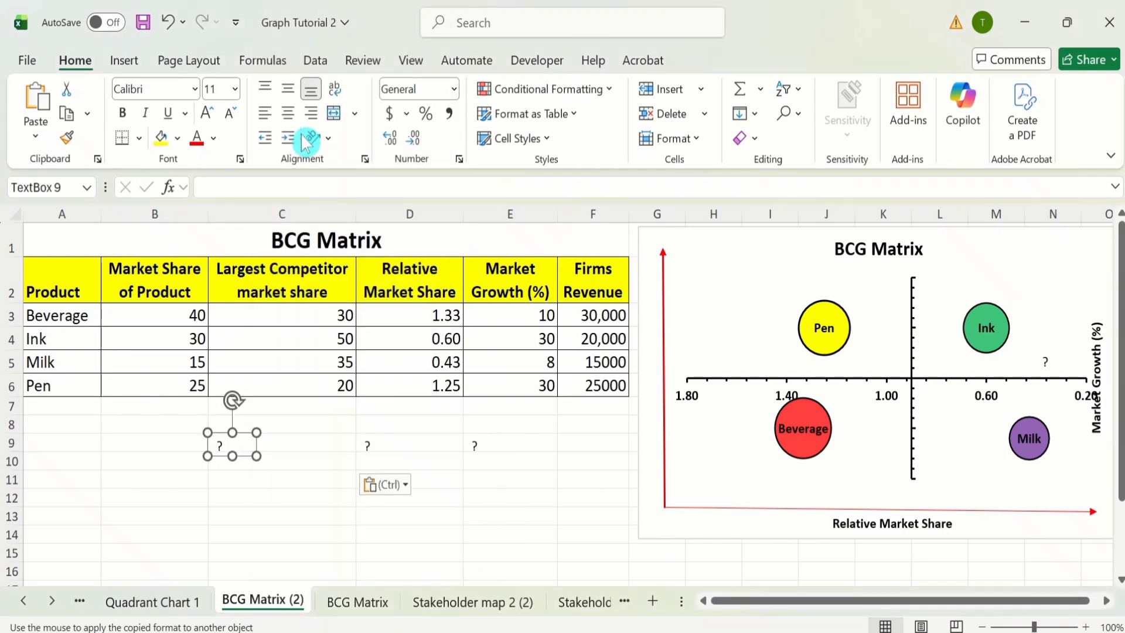
- Change the text of the copy at E9 to Star and move it into the chart's upper-left quadrant, beside the Pen bubble
left_click(478, 445)
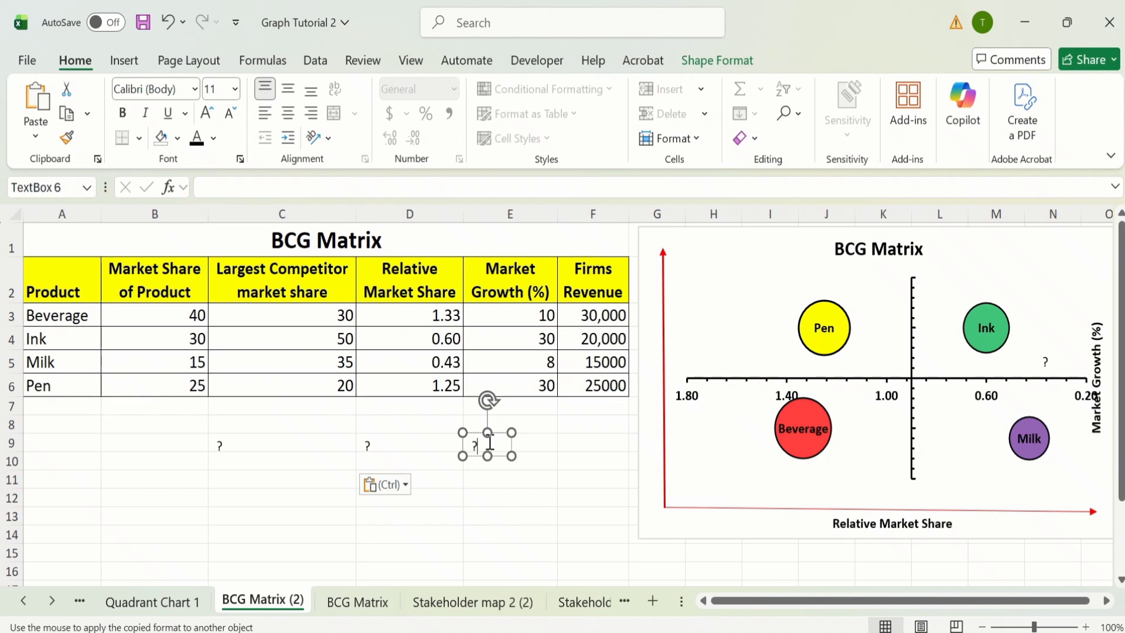
key("BackSpace")
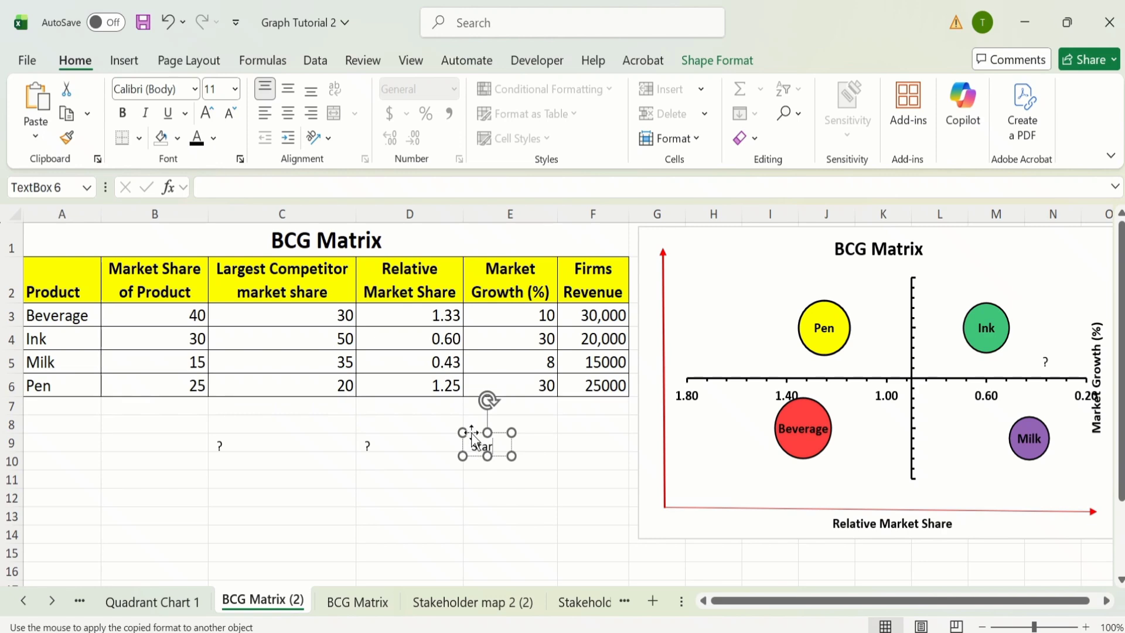
left_click_drag(471, 433, 702, 340)
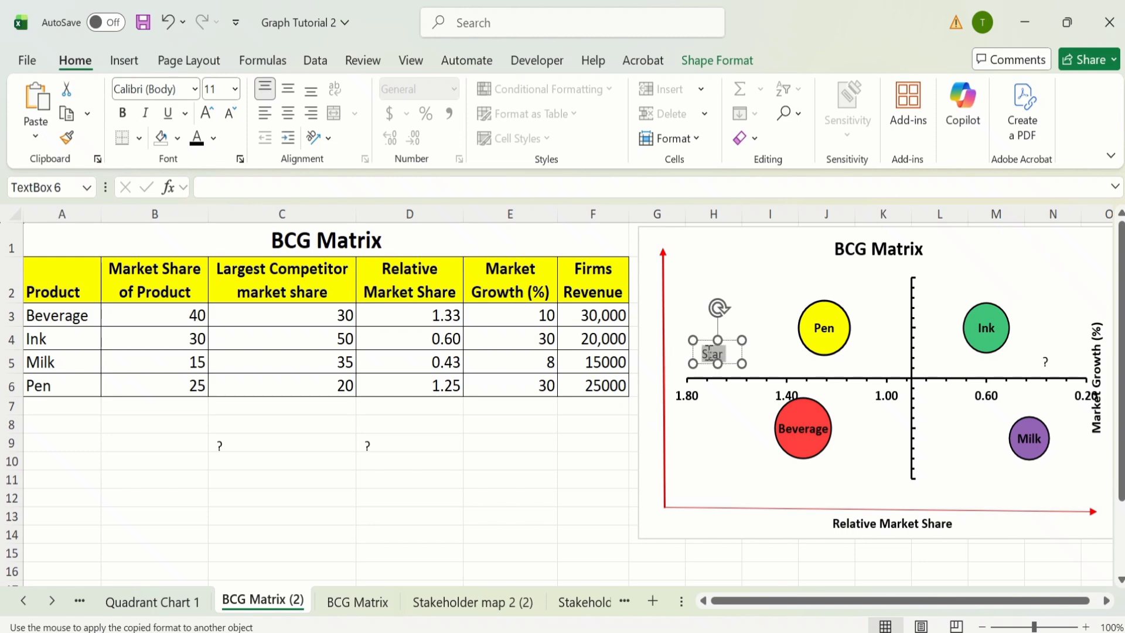
- Format the Star label's text as bold with font size 12
left_click(124, 113)
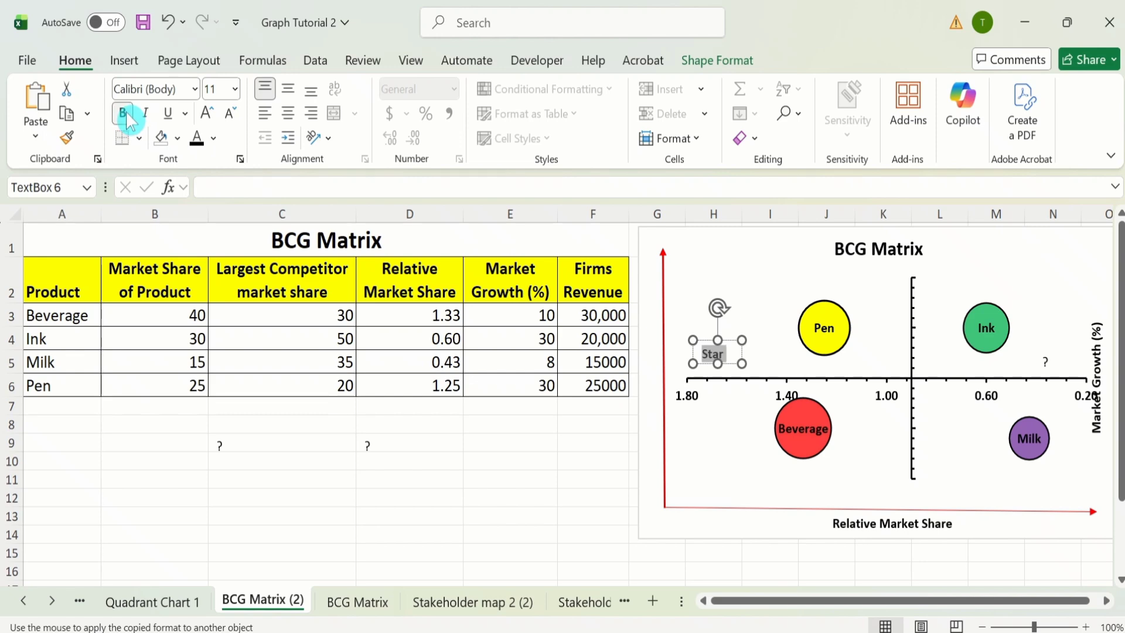
left_click(236, 90)
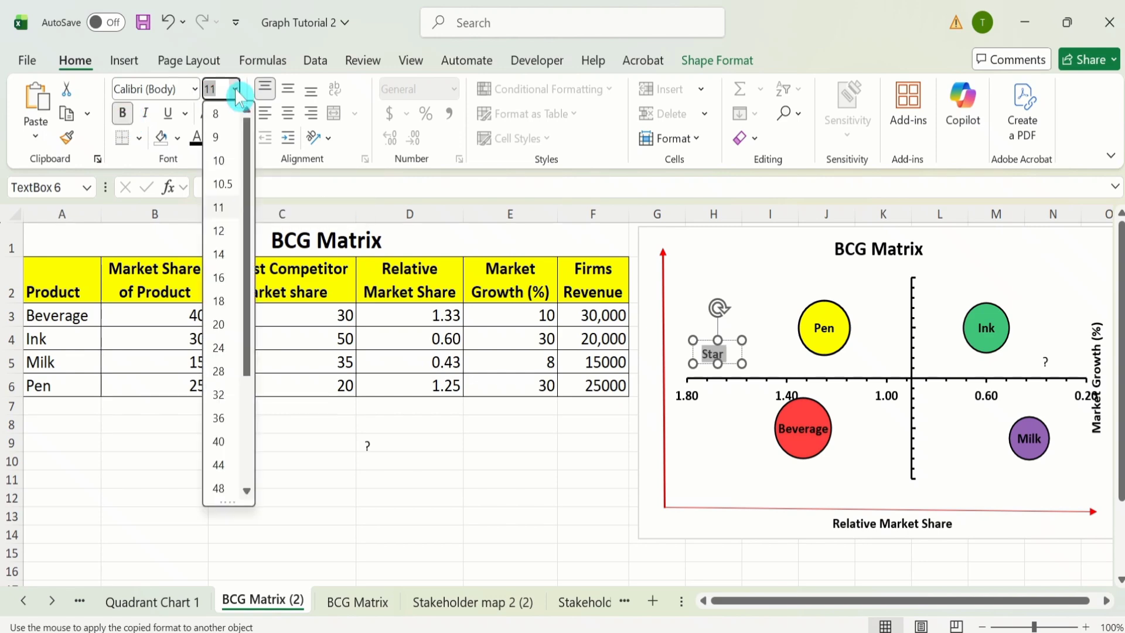
left_click(226, 230)
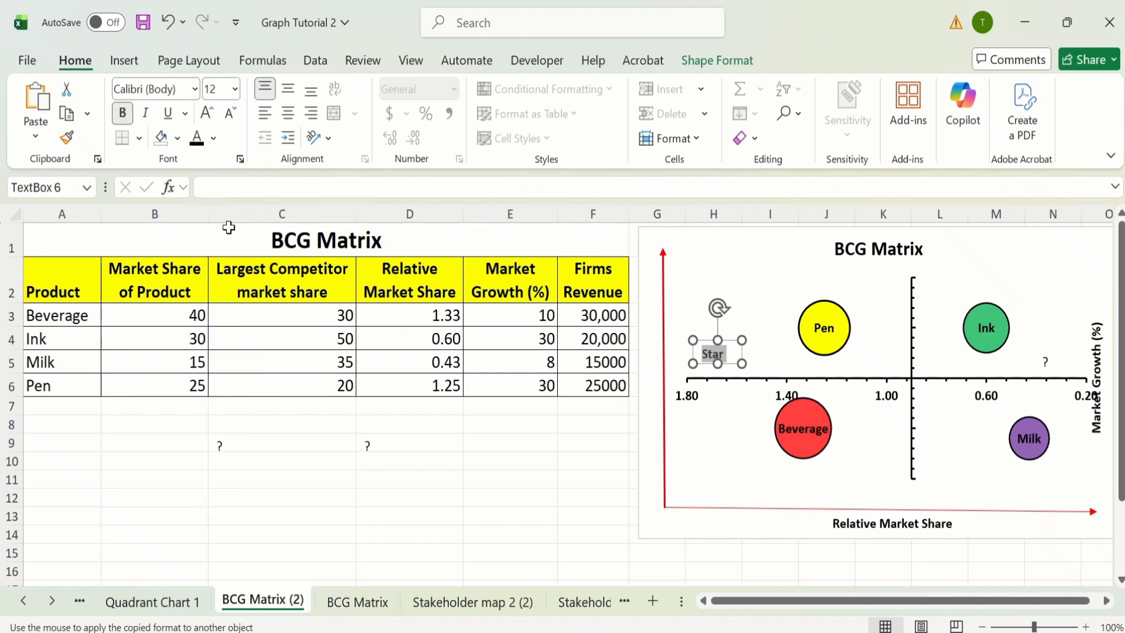
left_click(236, 90)
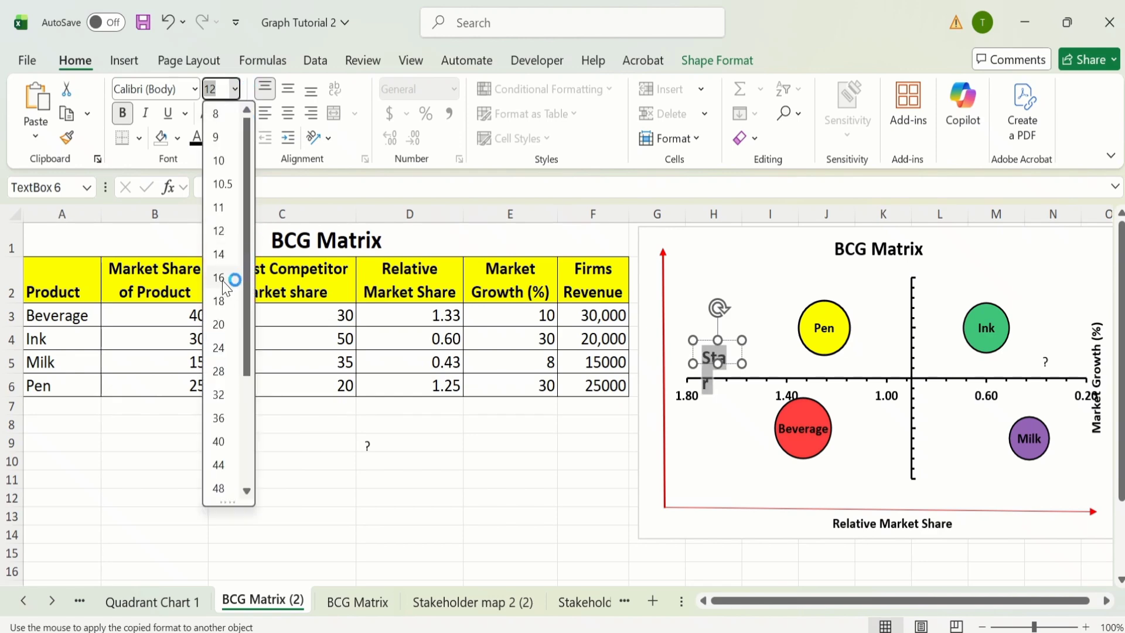
left_click(218, 230)
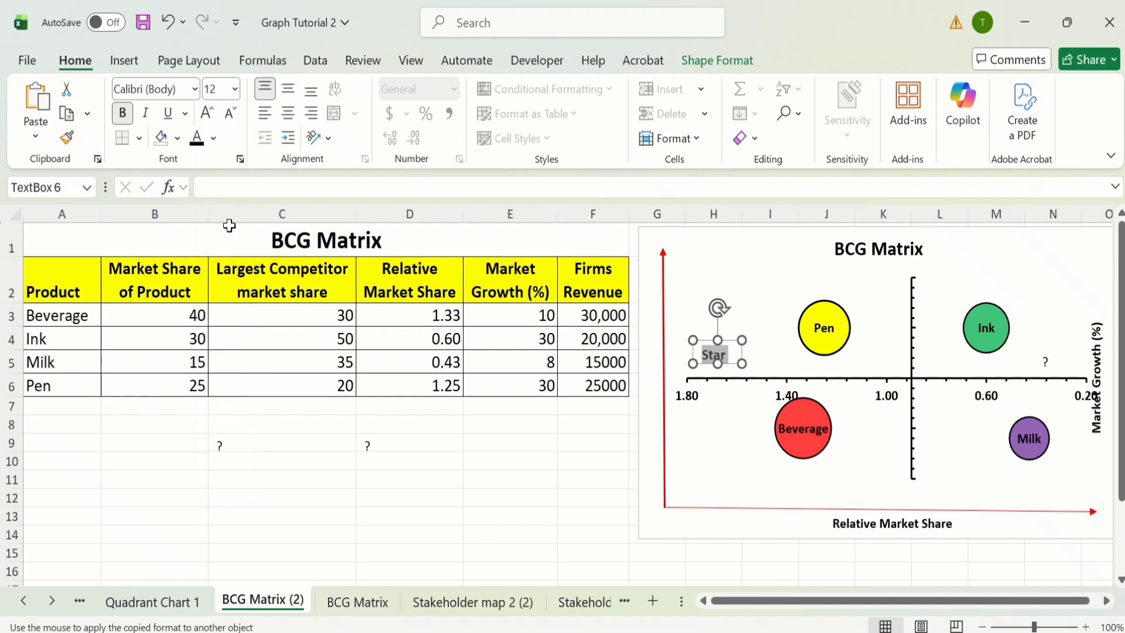
- Change the text of the copy at C9 to Cash Cow and move it into the chart's lower-left quadrant, beside the Beverage bubble
left_click(219, 445)
left_click(226, 483)
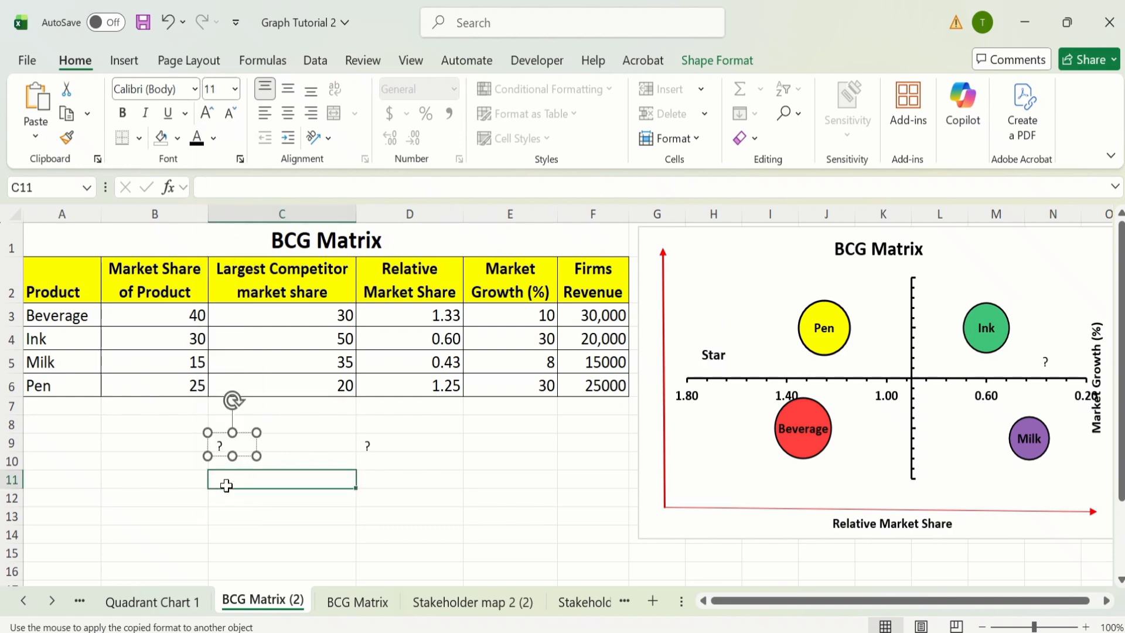
left_click(222, 445)
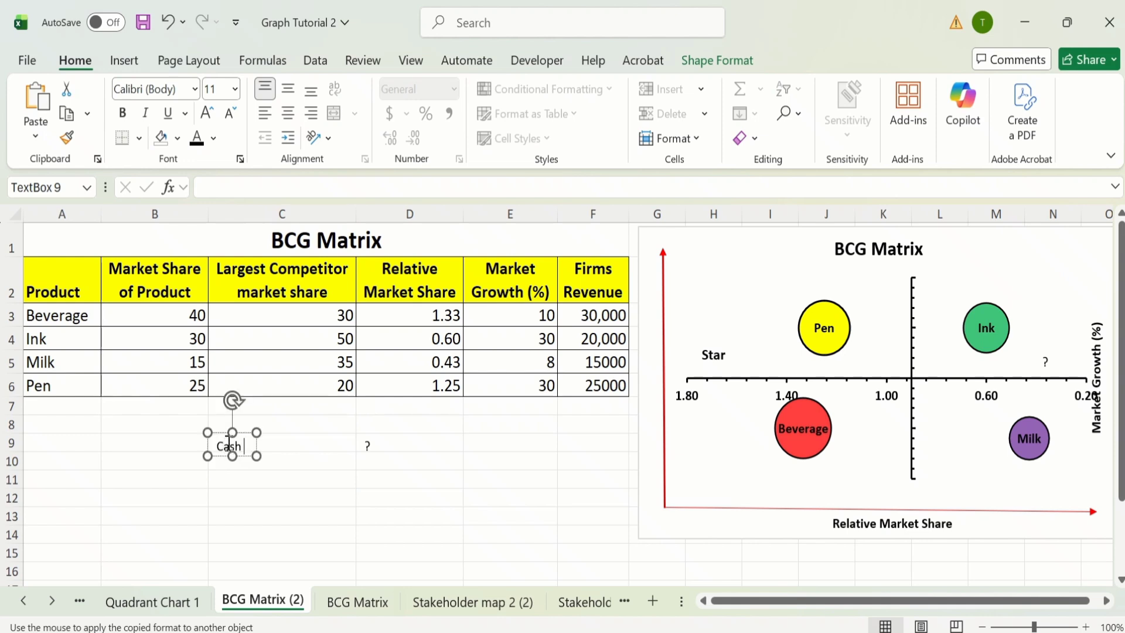
type("Cash Cow")
left_click_drag(257, 433, 730, 413)
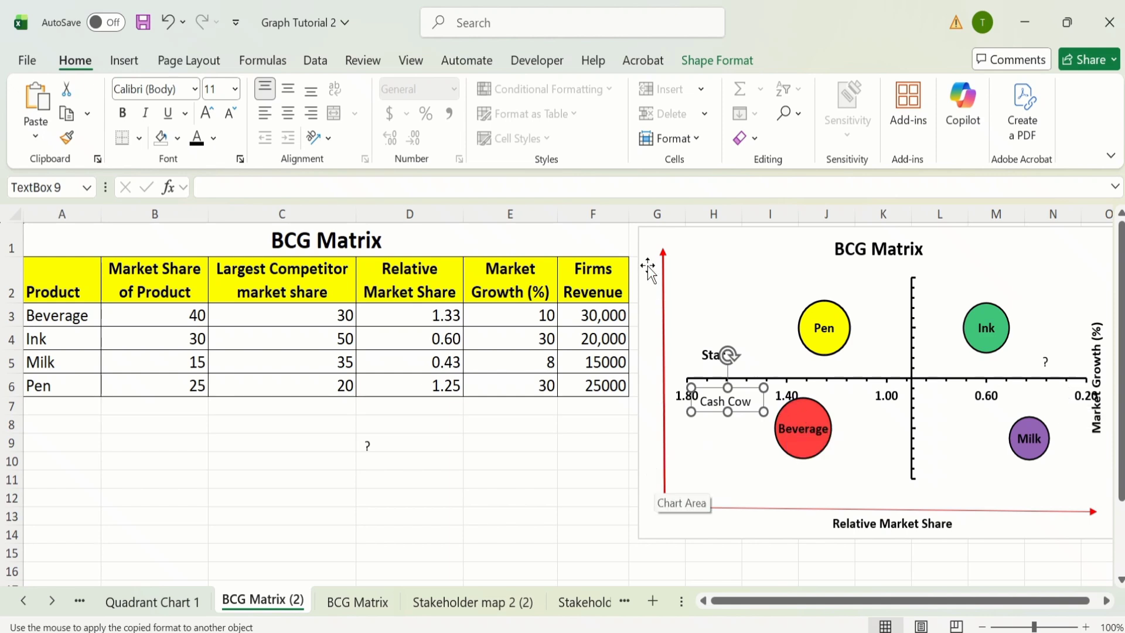
- Change the text of the copy at D9 to Low, rotate it to read upwards, and place it beside the vertical arrow's lower end
left_click(378, 443)
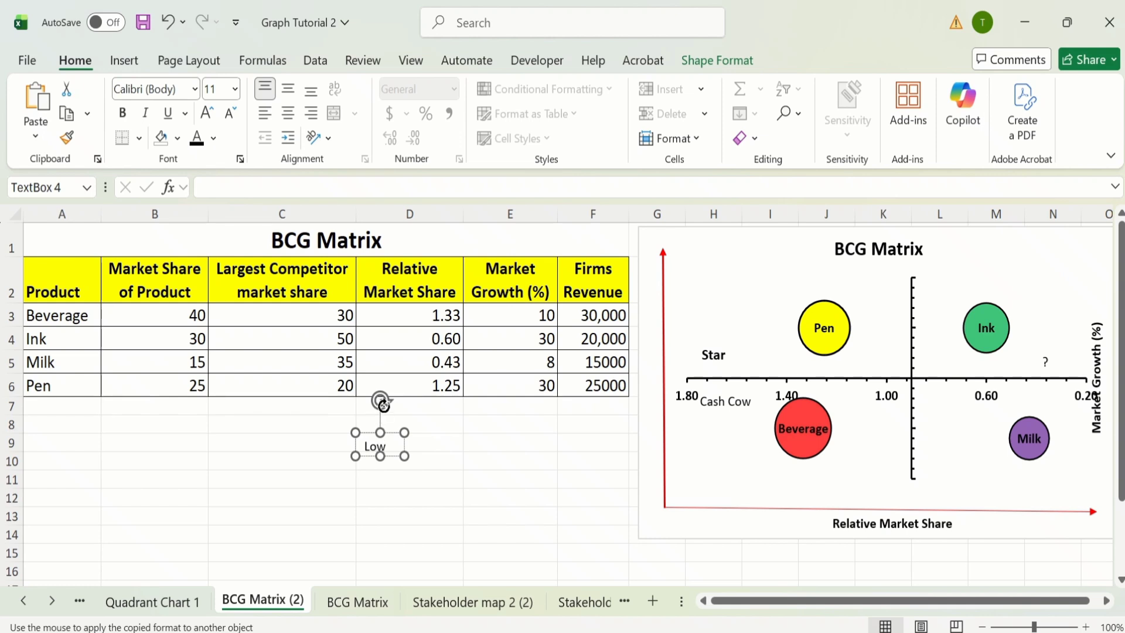
left_click_drag(381, 402, 289, 437)
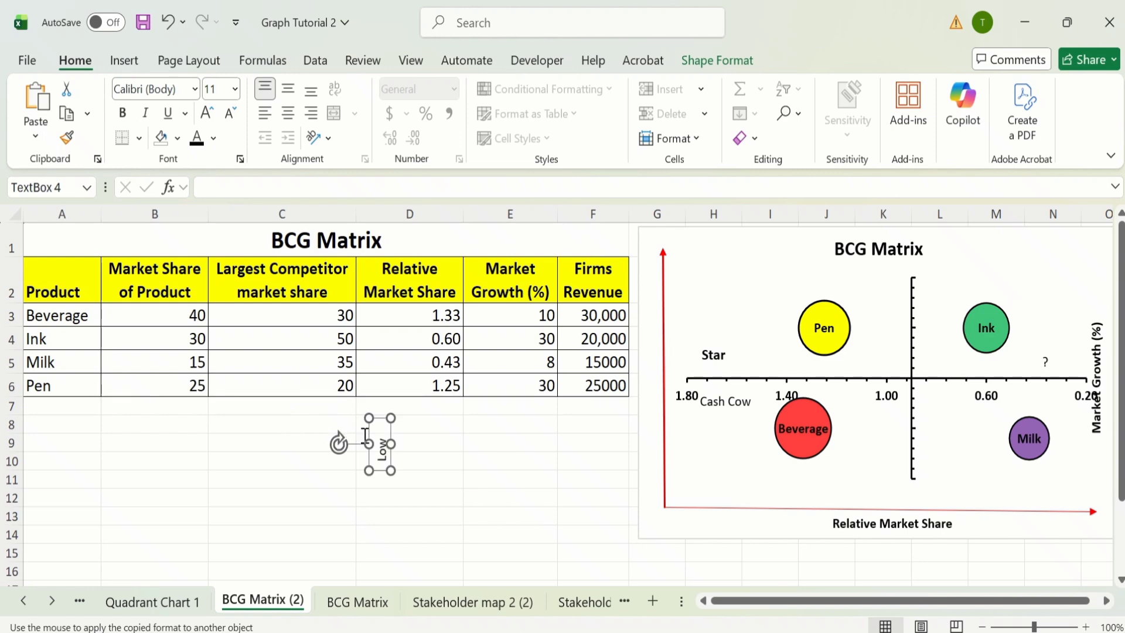
left_click_drag(370, 433, 639, 476)
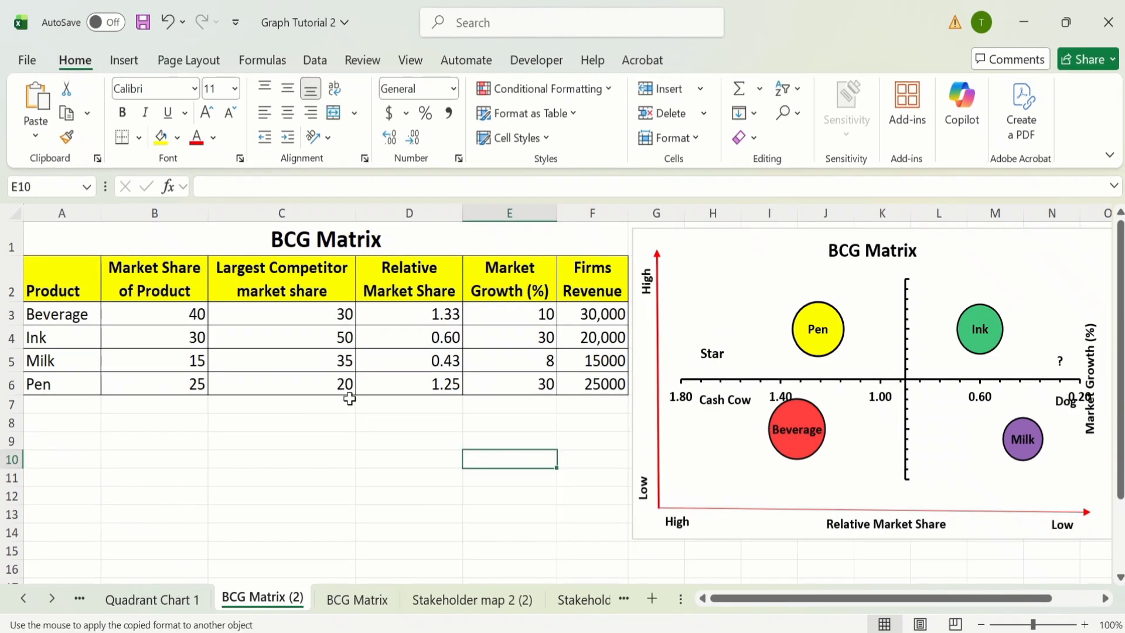
- Hide the number labels of the chart's horizontal axis by setting their text fill to No fill
left_click(779, 394)
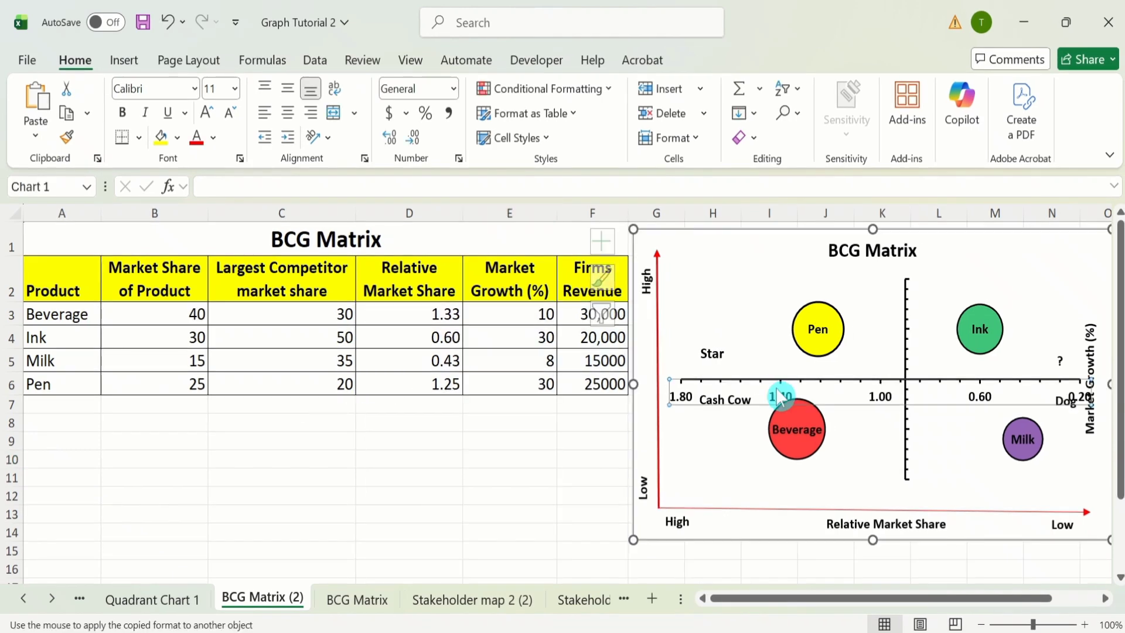
right_click(779, 397)
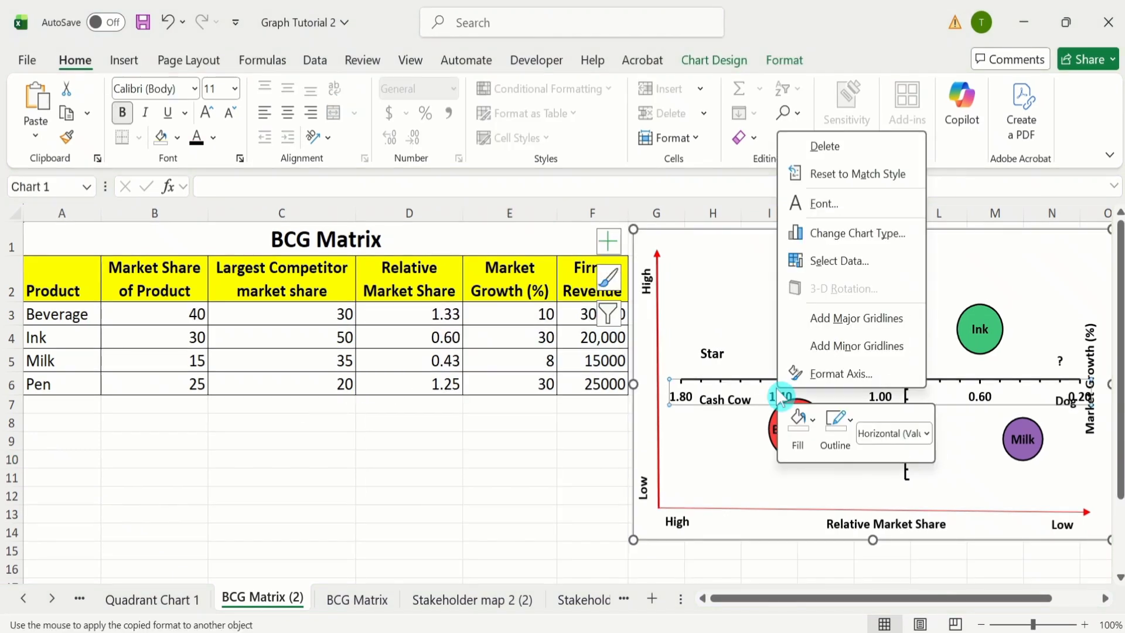
left_click(837, 380)
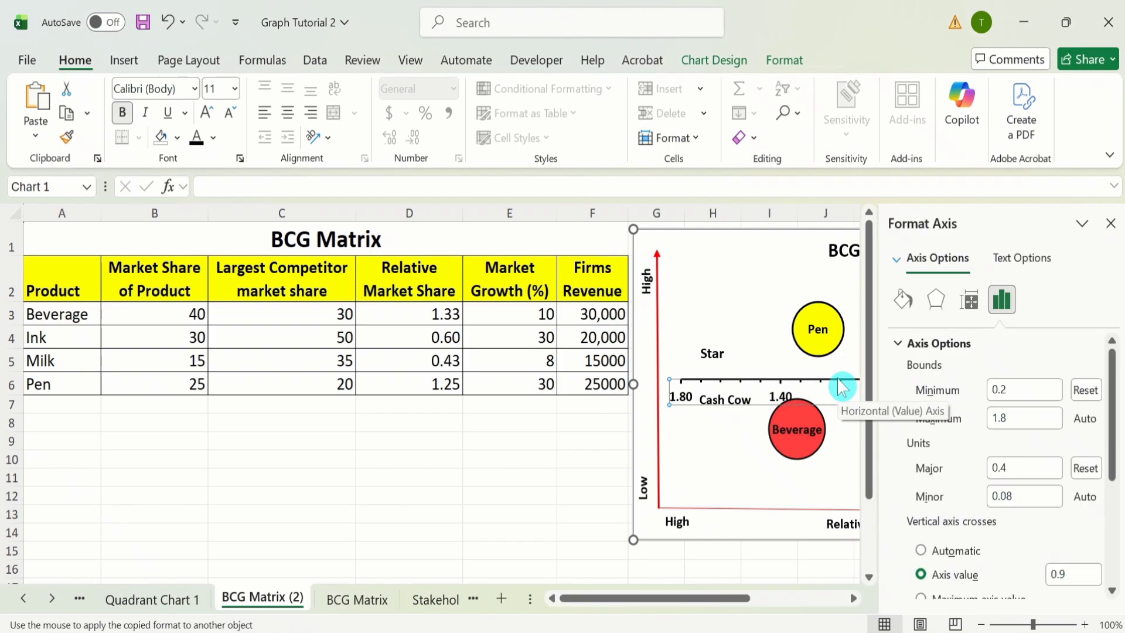
left_click(1050, 262)
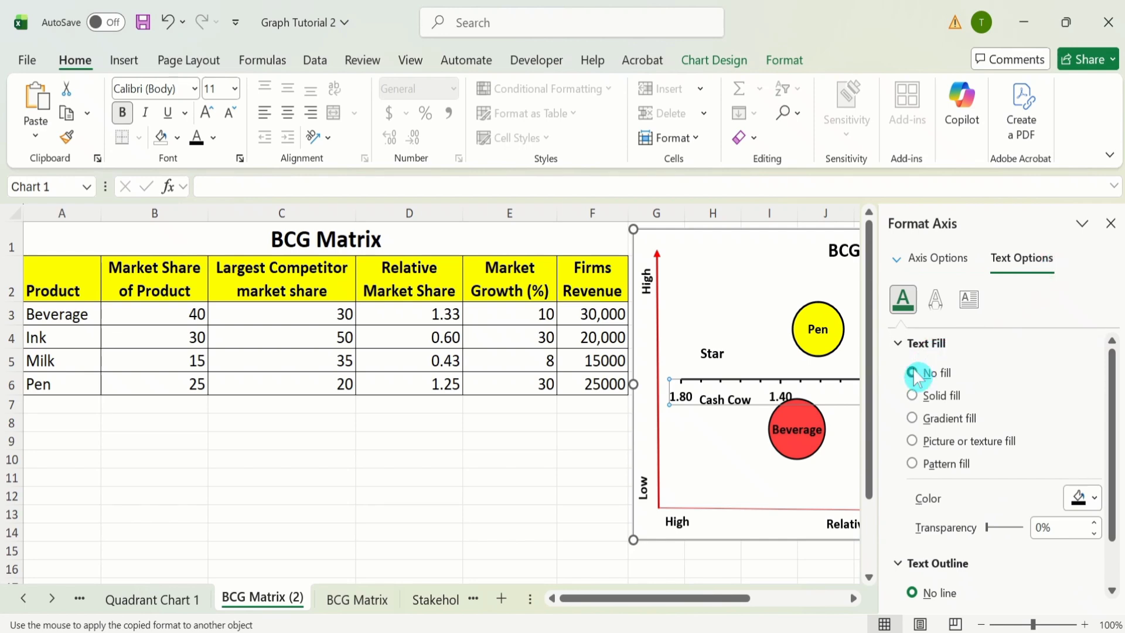
left_click(914, 373)
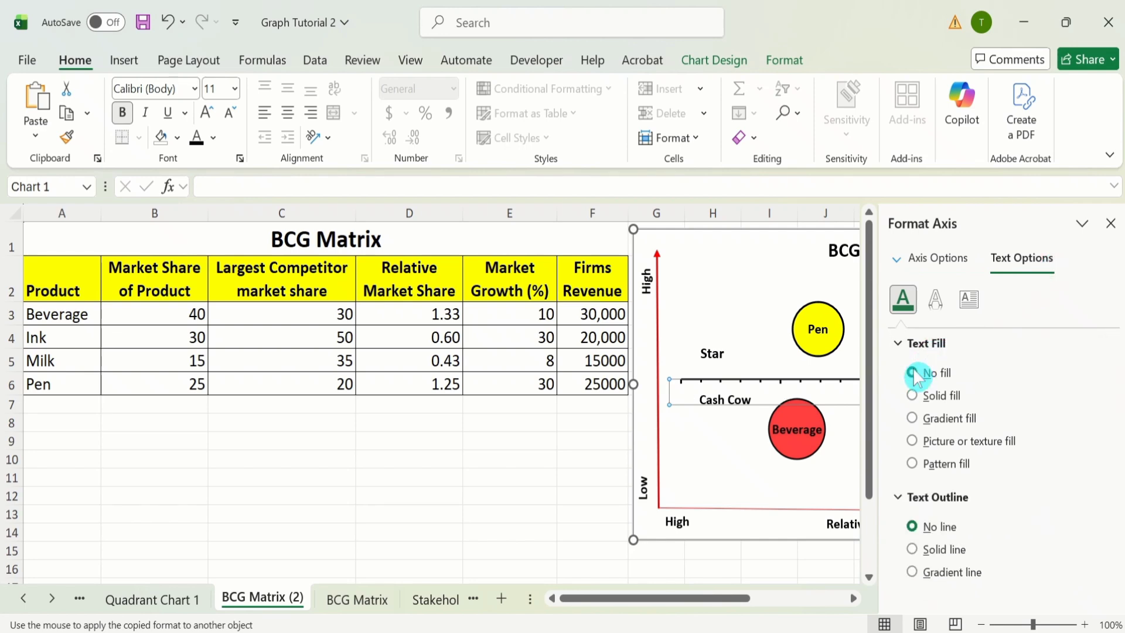
left_click(1110, 223)
left_click(592, 477)
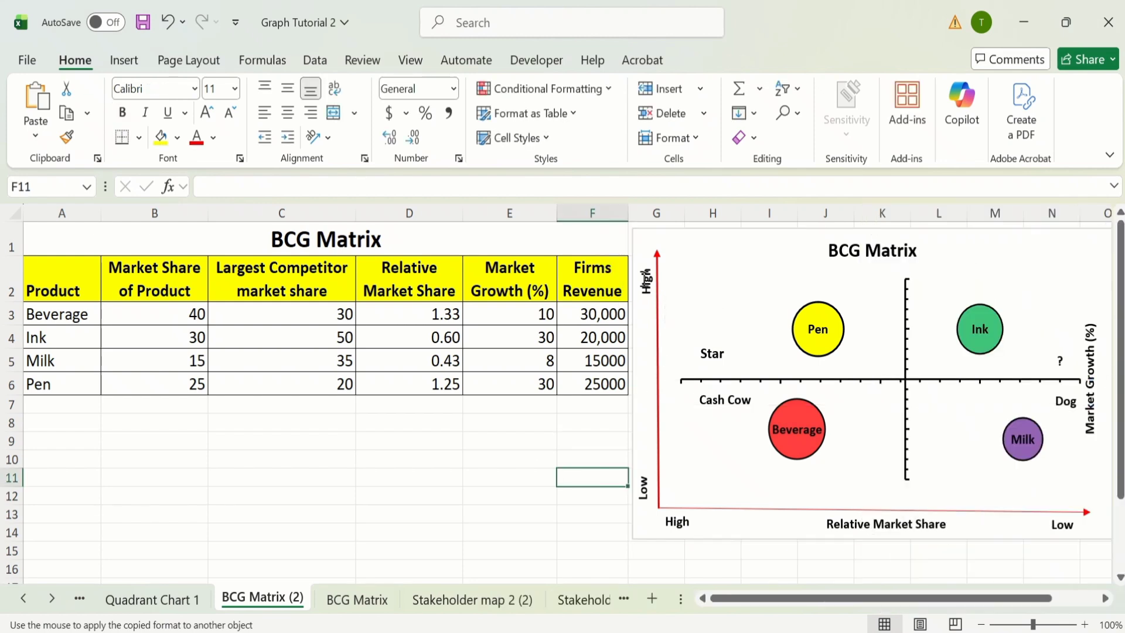
- Group the High, Low, Star, Cash Cow, Dog and ? text boxes with the chart, and shift the group slightly left over column F
left_click(645, 282)
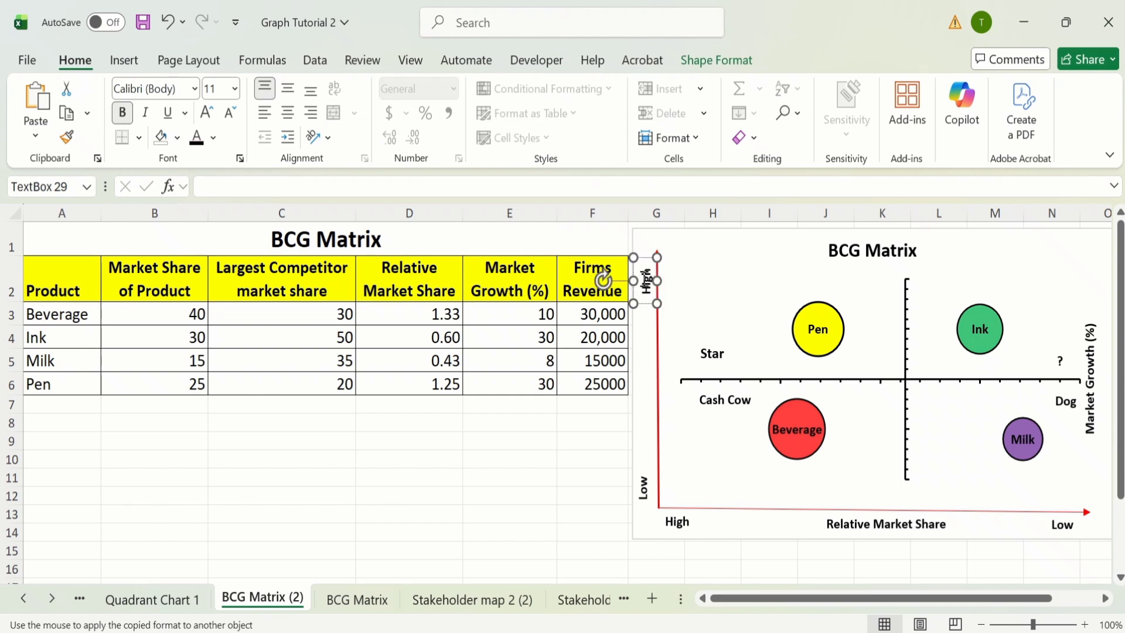
left_click(643, 484)
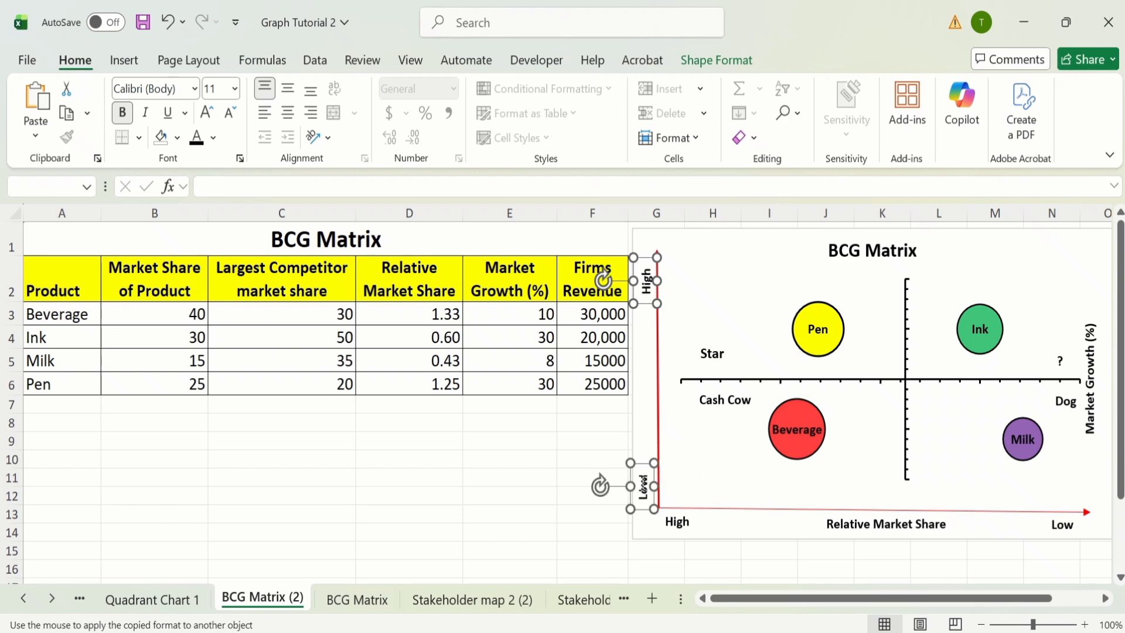
left_click(712, 354)
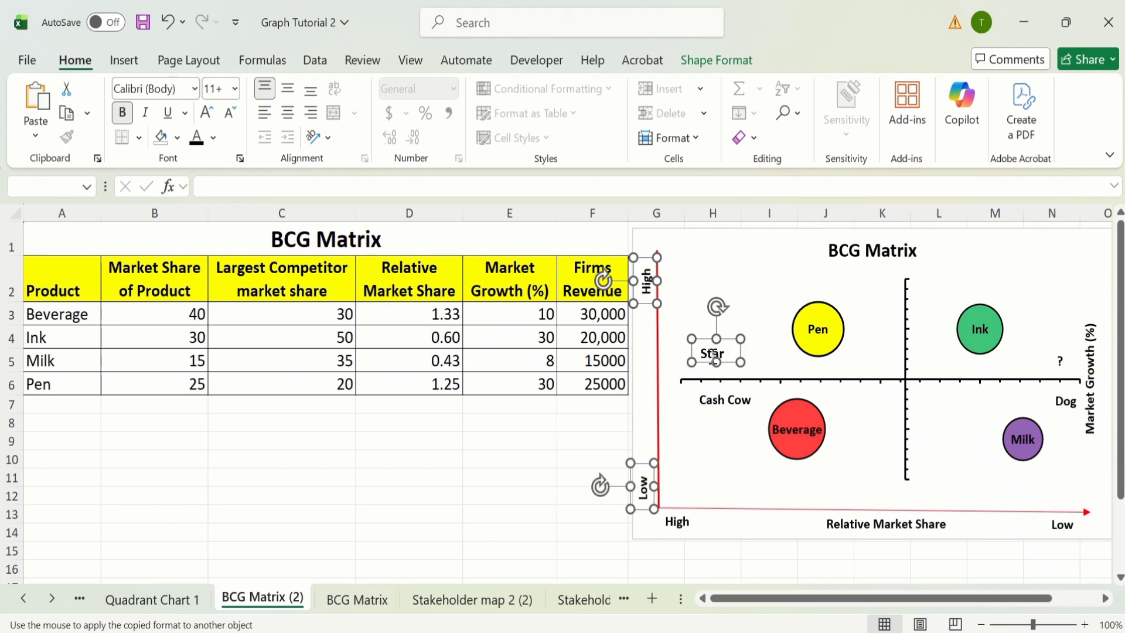
left_click(719, 402)
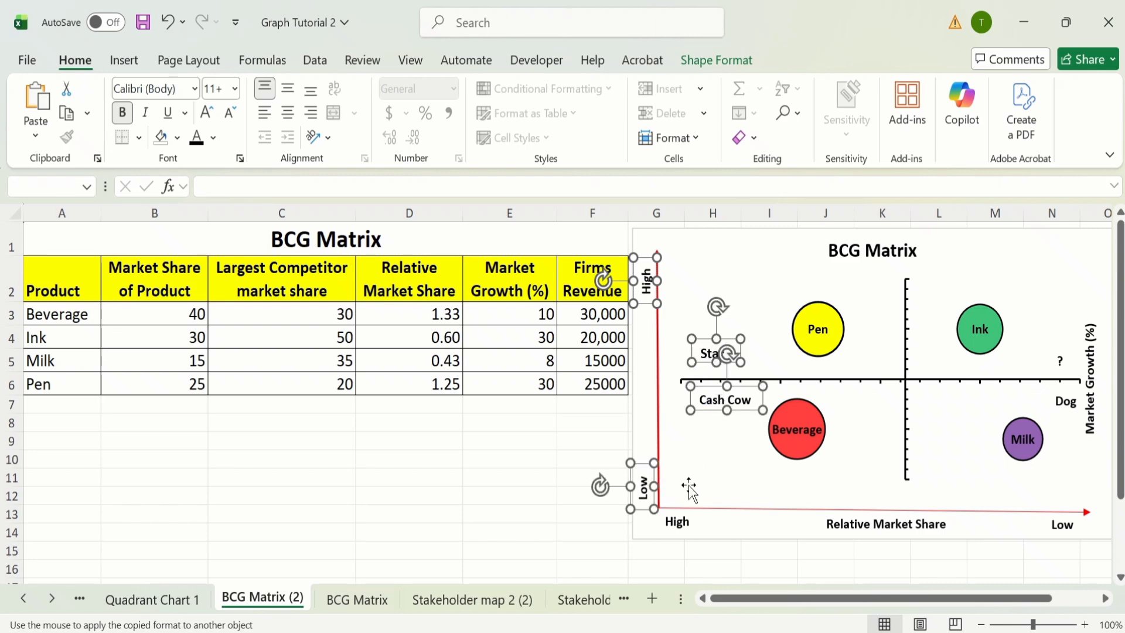
left_click(677, 520)
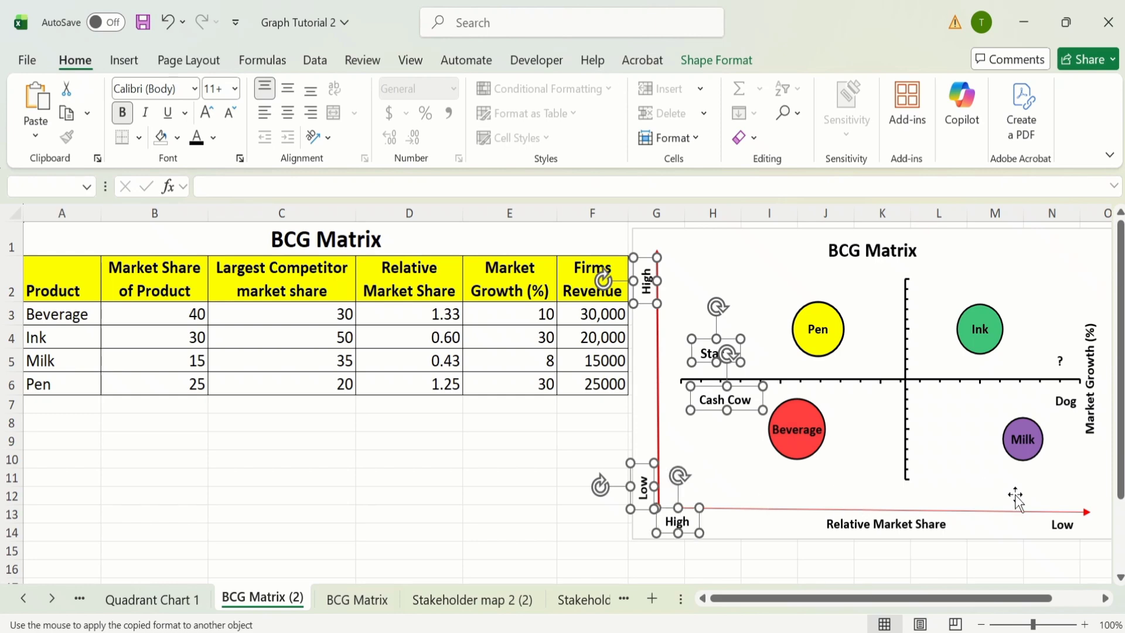
left_click(1065, 522)
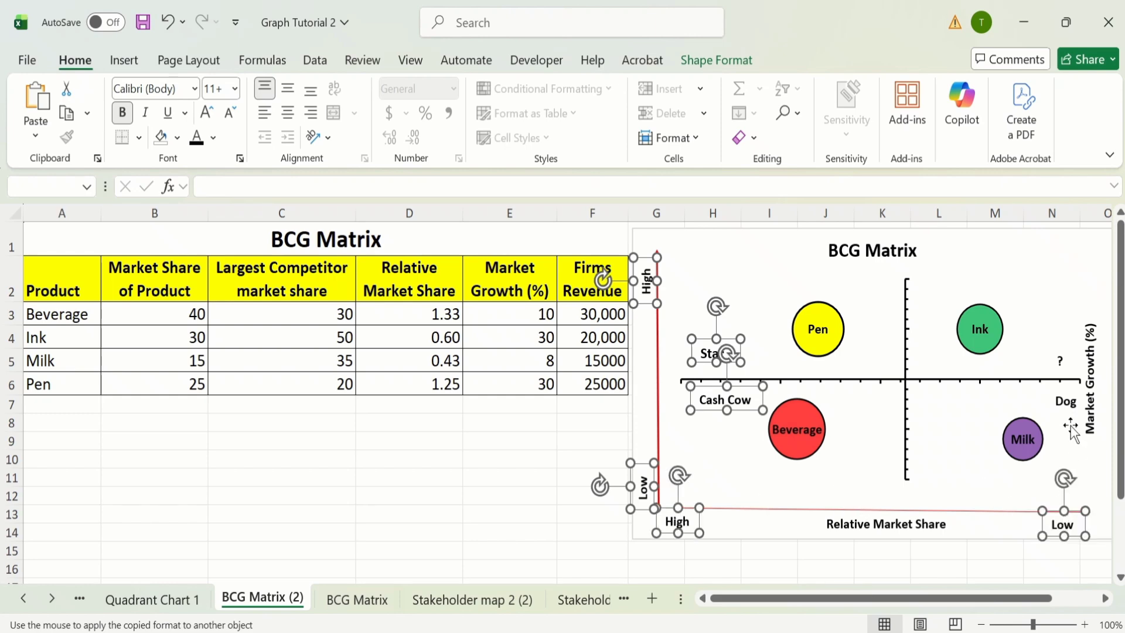
left_click(1067, 403)
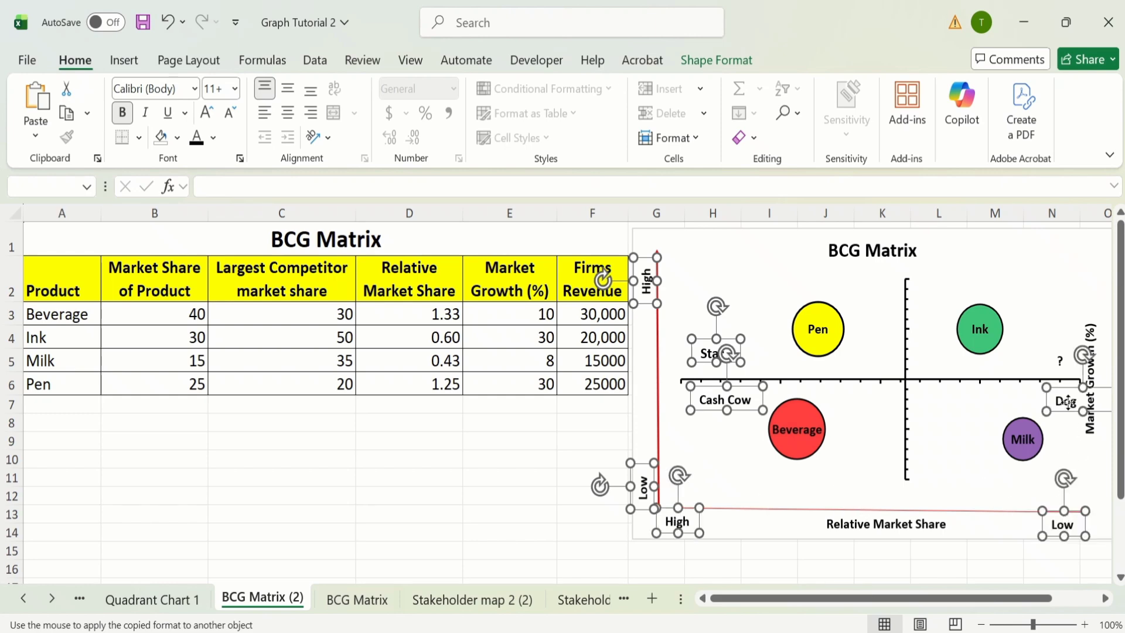
left_click(1062, 362)
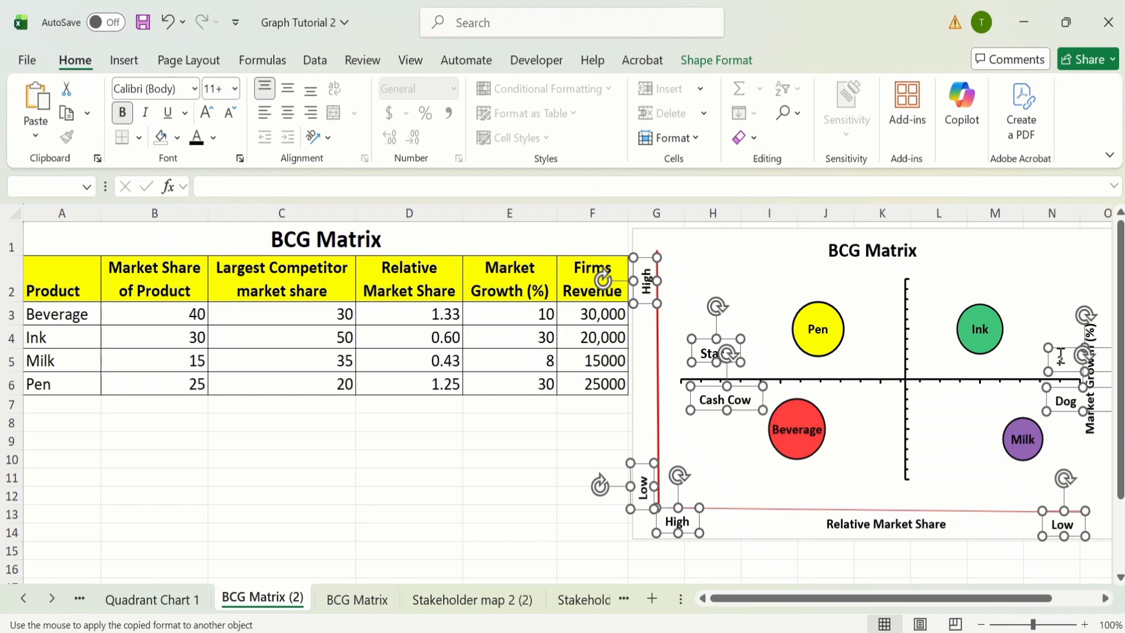
left_click(774, 255)
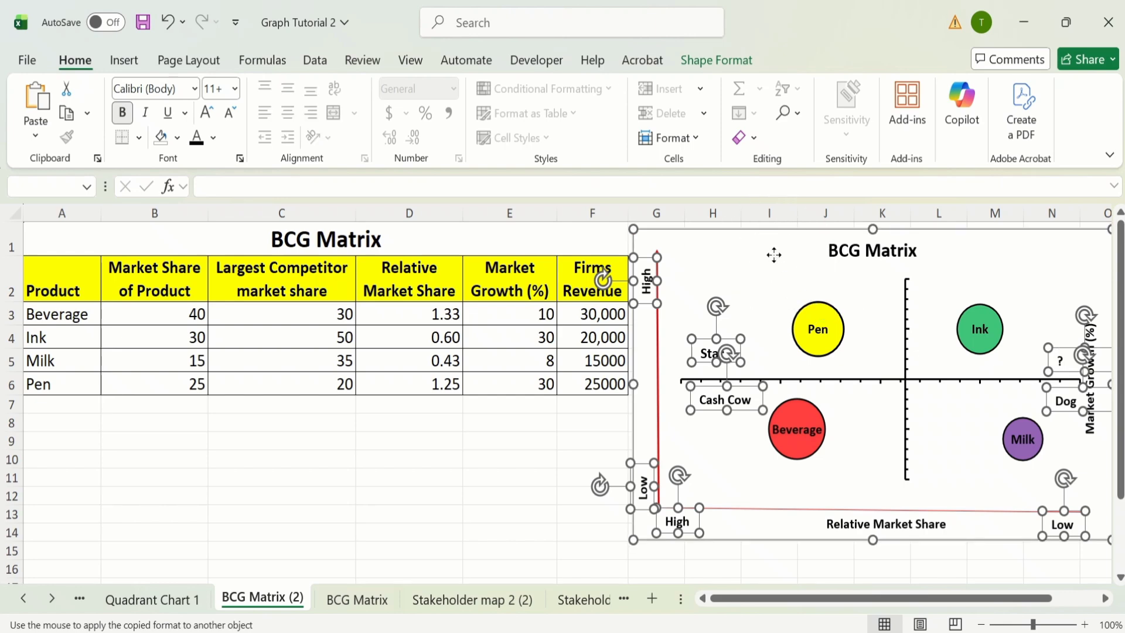
right_click(696, 249)
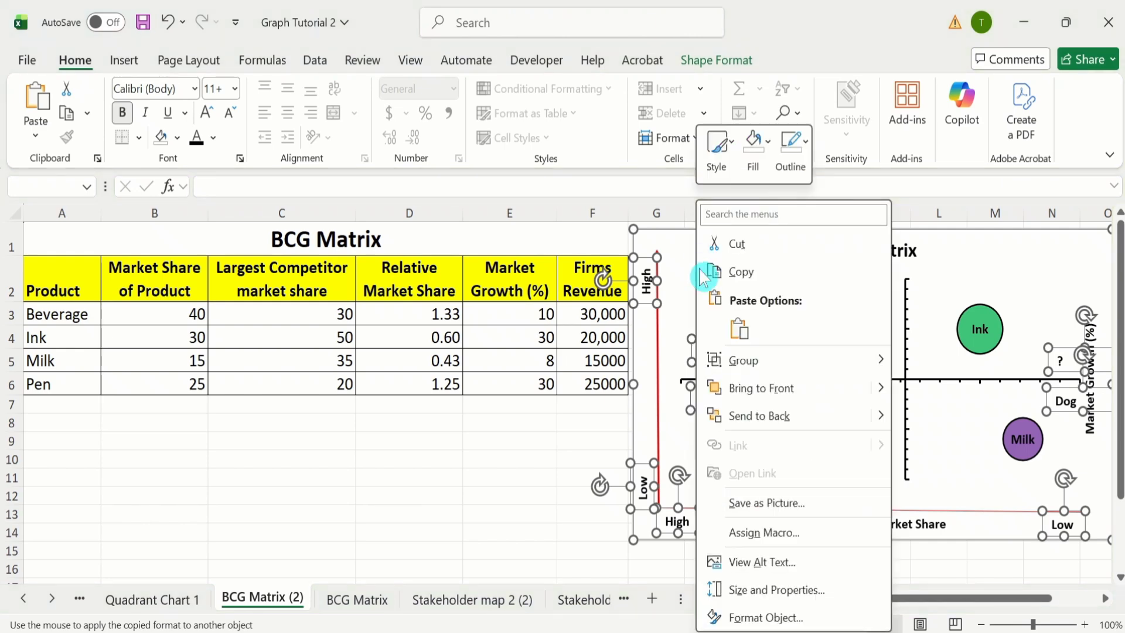
mouse_move(766, 366)
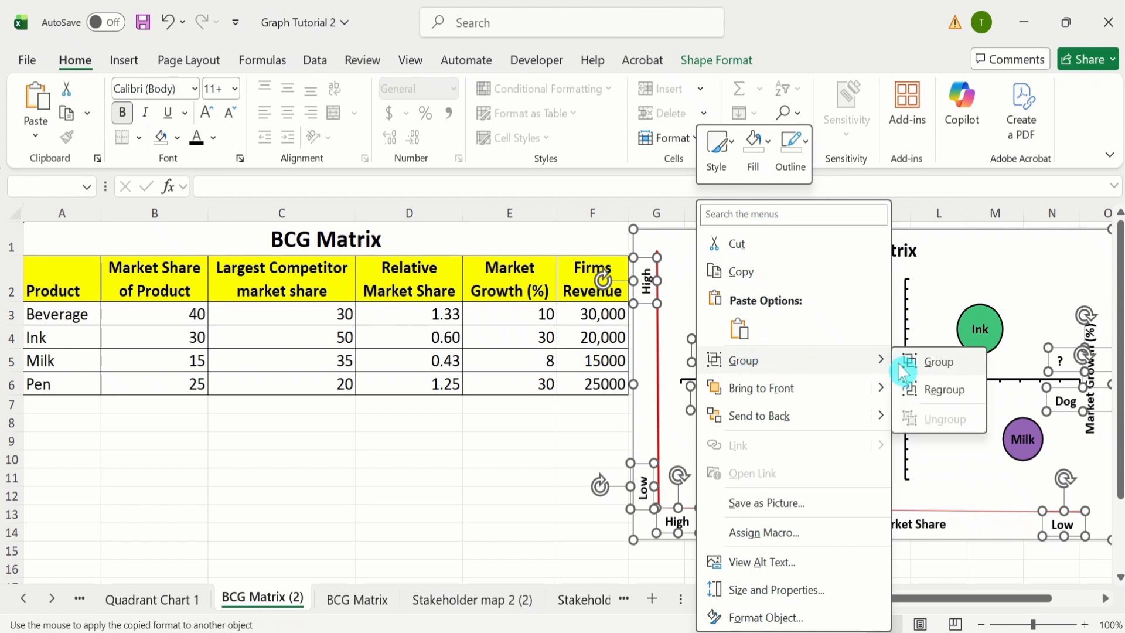
left_click(934, 364)
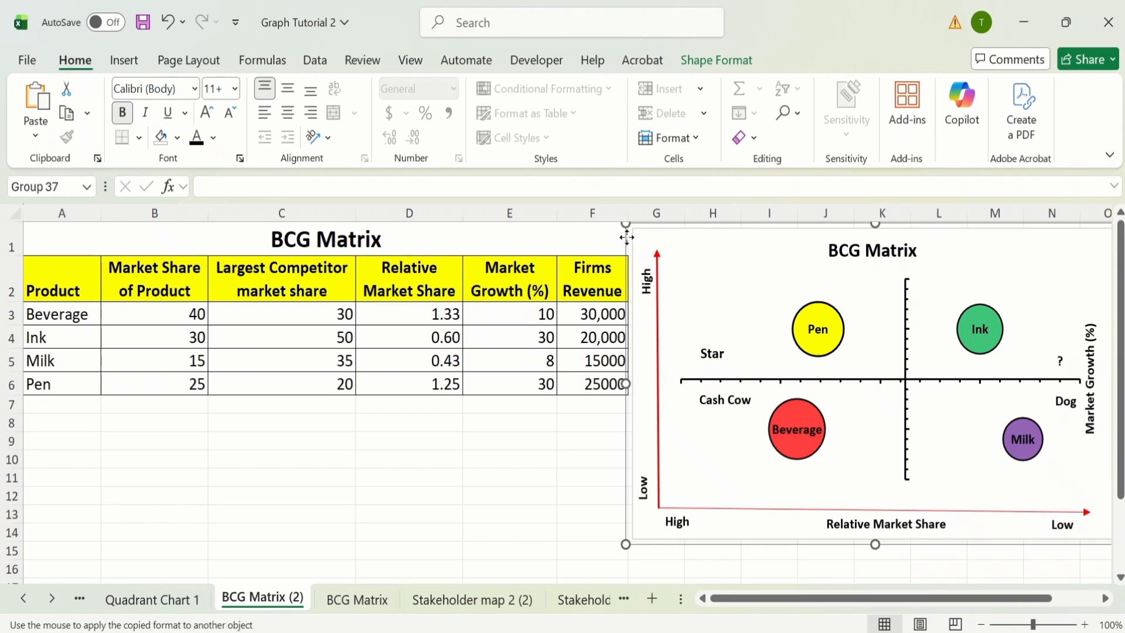
mouse_move(627, 234)
left_mouse_down()
mouse_move(582, 238)
mouse_move(607, 238)
left_mouse_up()
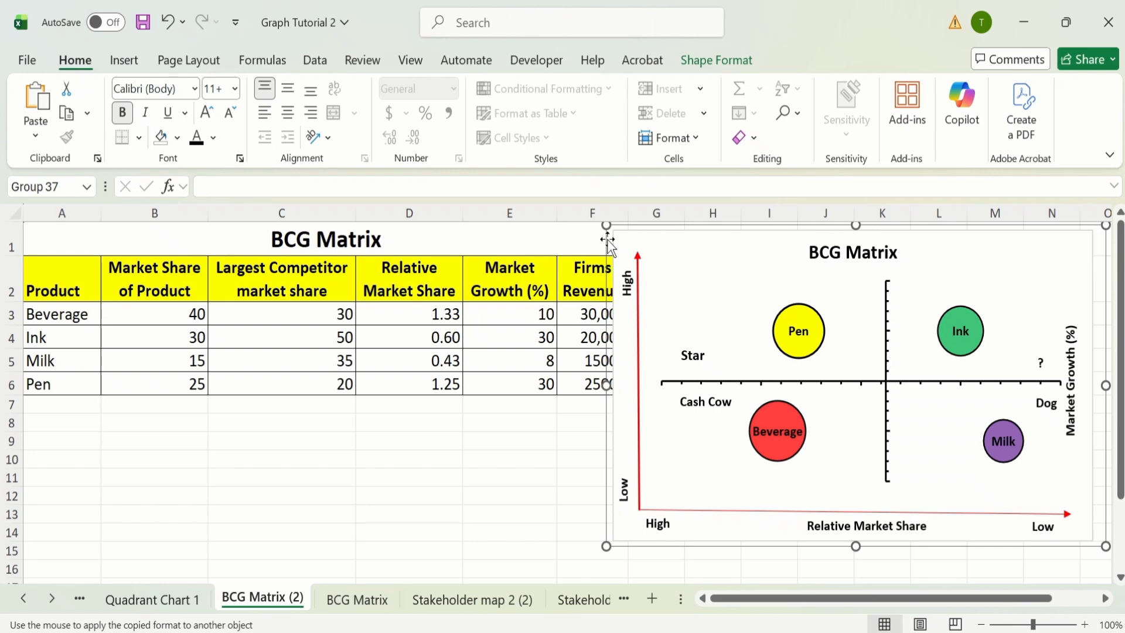